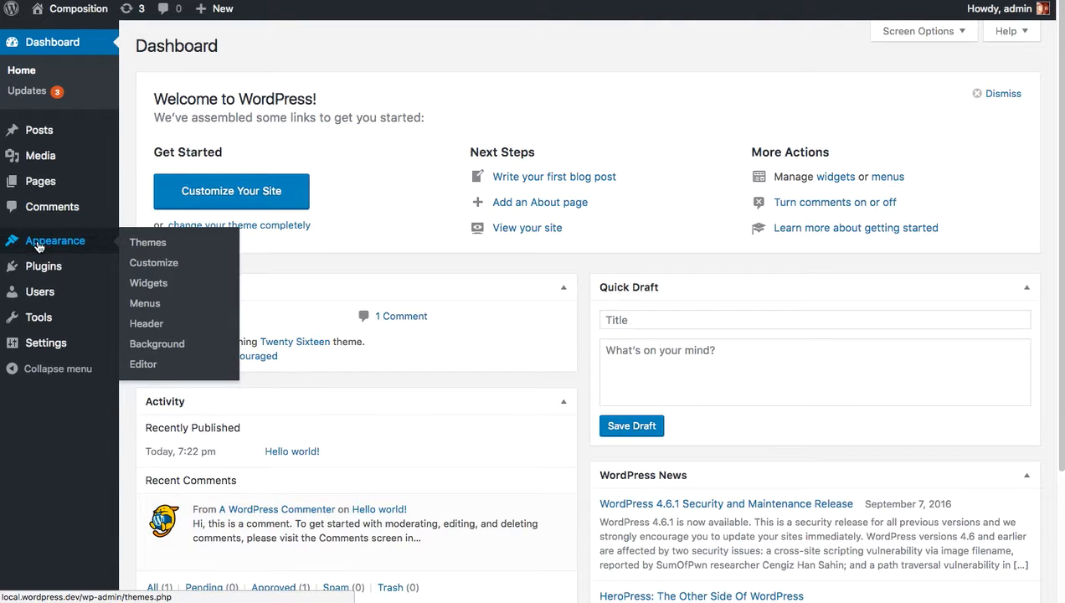
Upload the theme file composition.zip from the Desktop, install it and activate it.
click(172, 244)
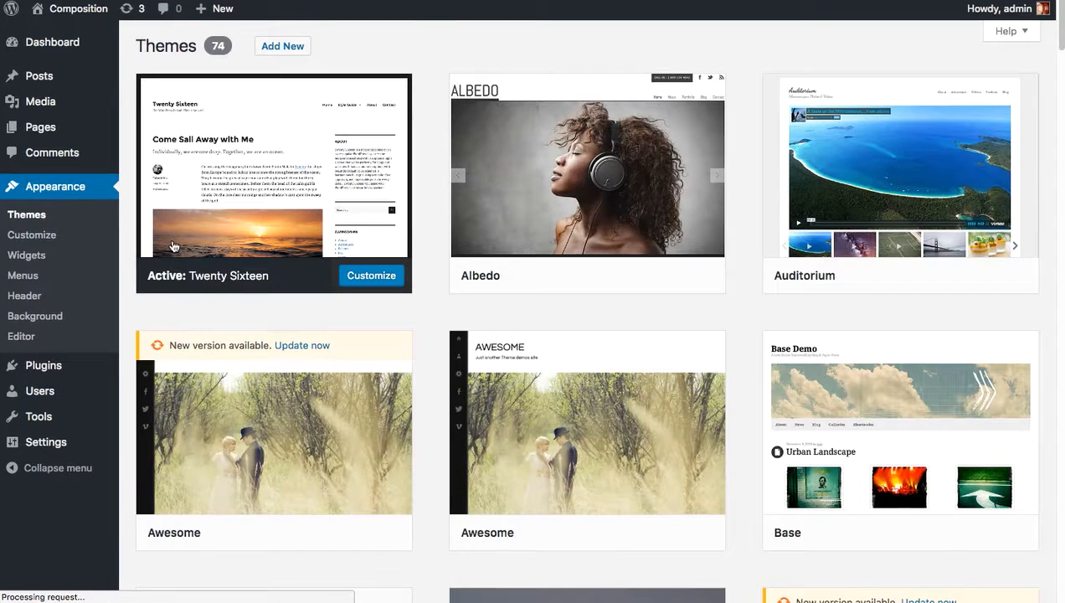
click(288, 50)
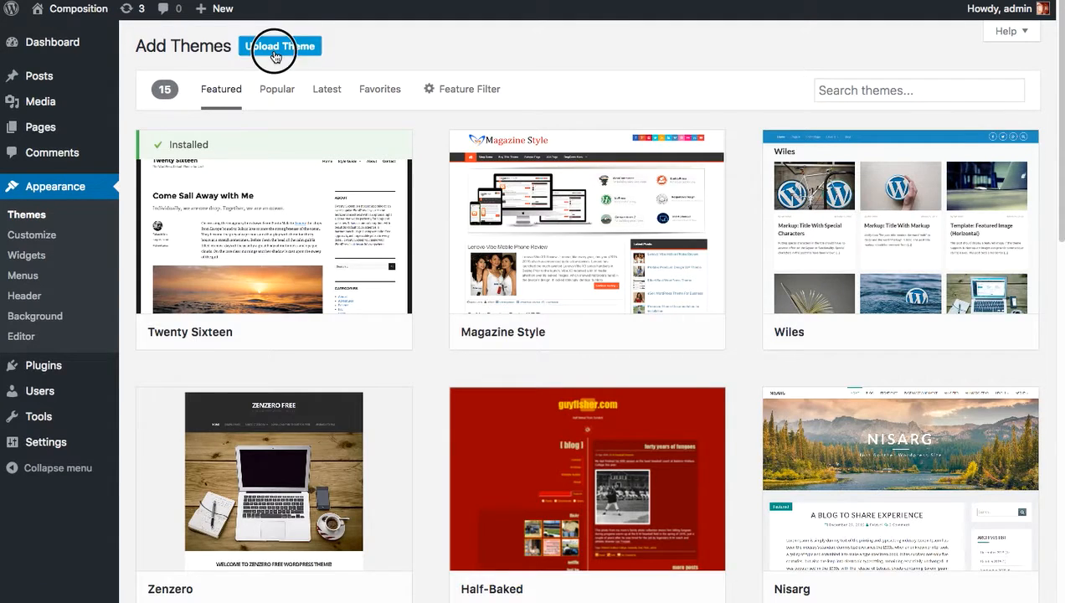
click(273, 54)
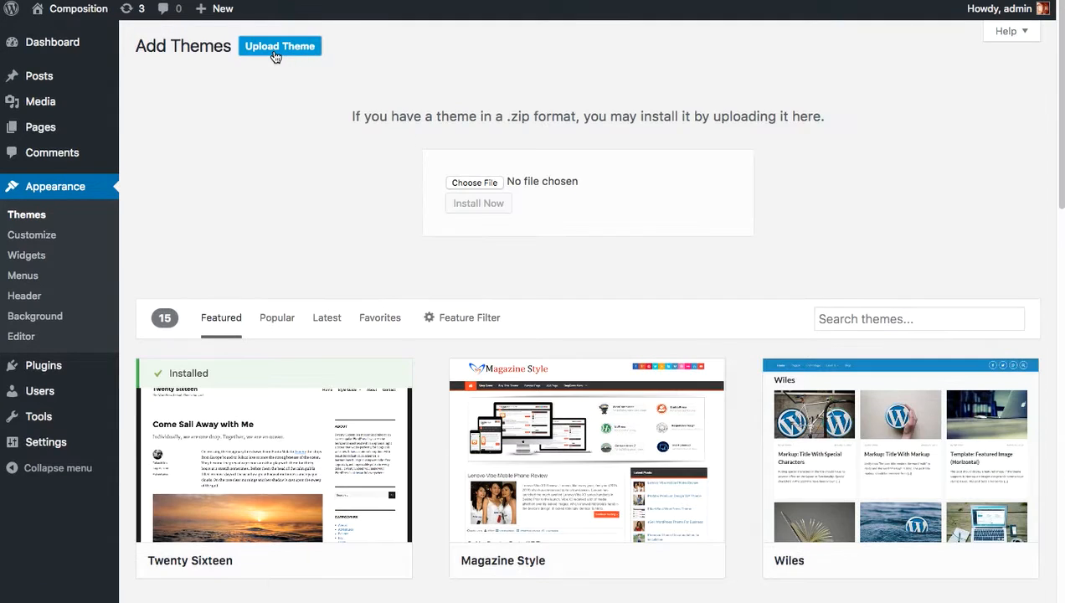
click(479, 181)
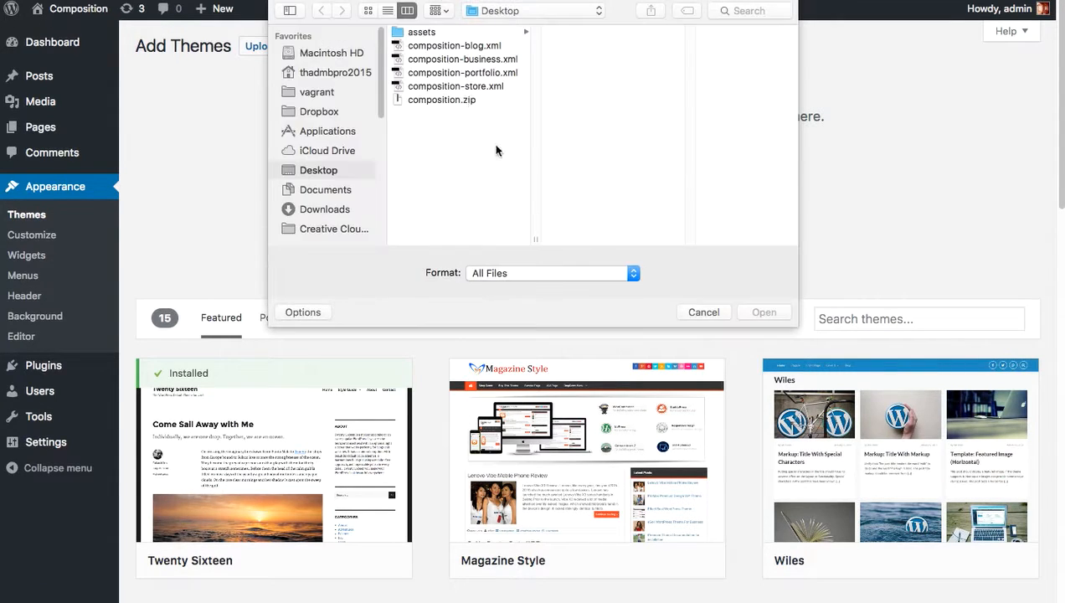
click(447, 100)
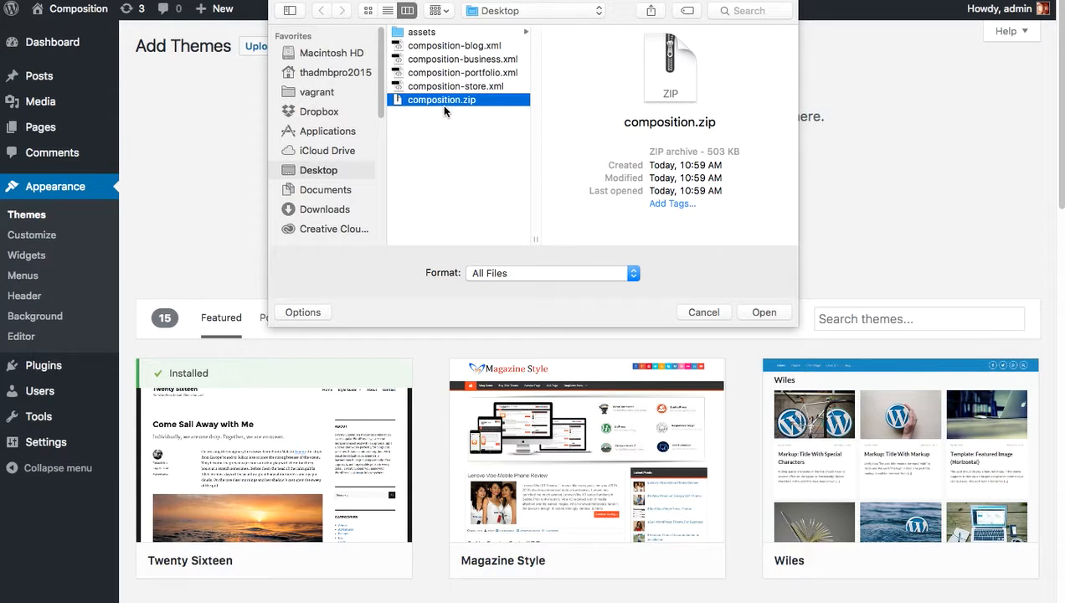
click(764, 312)
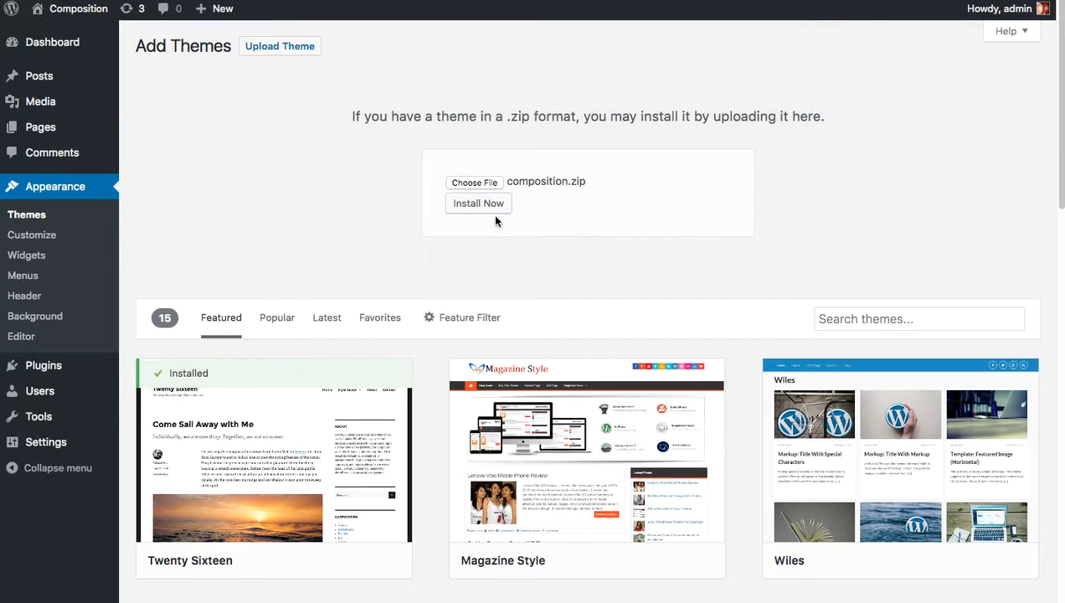
click(488, 209)
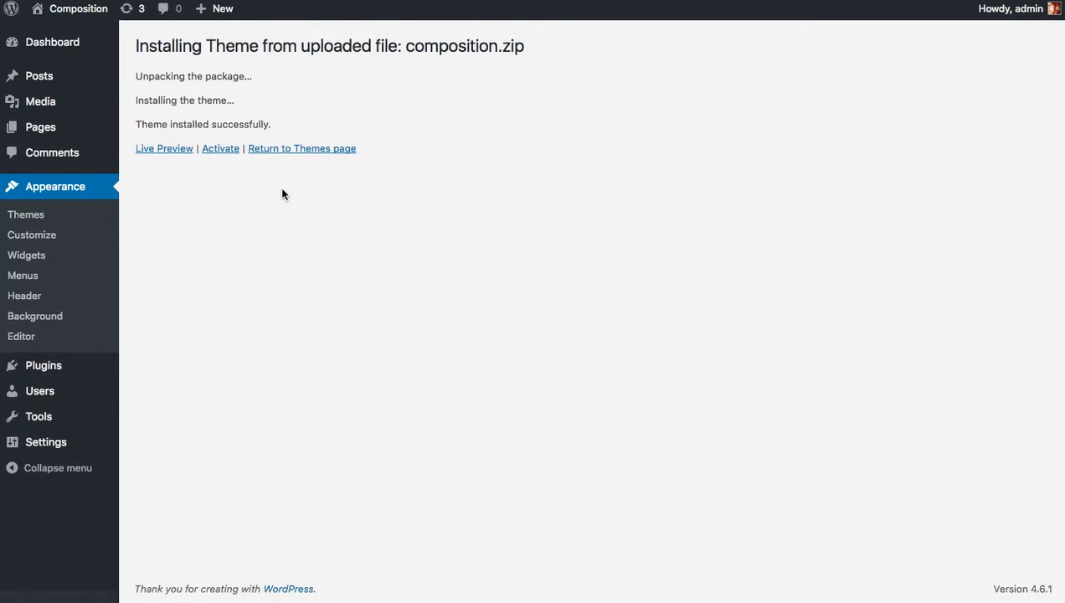
click(224, 150)
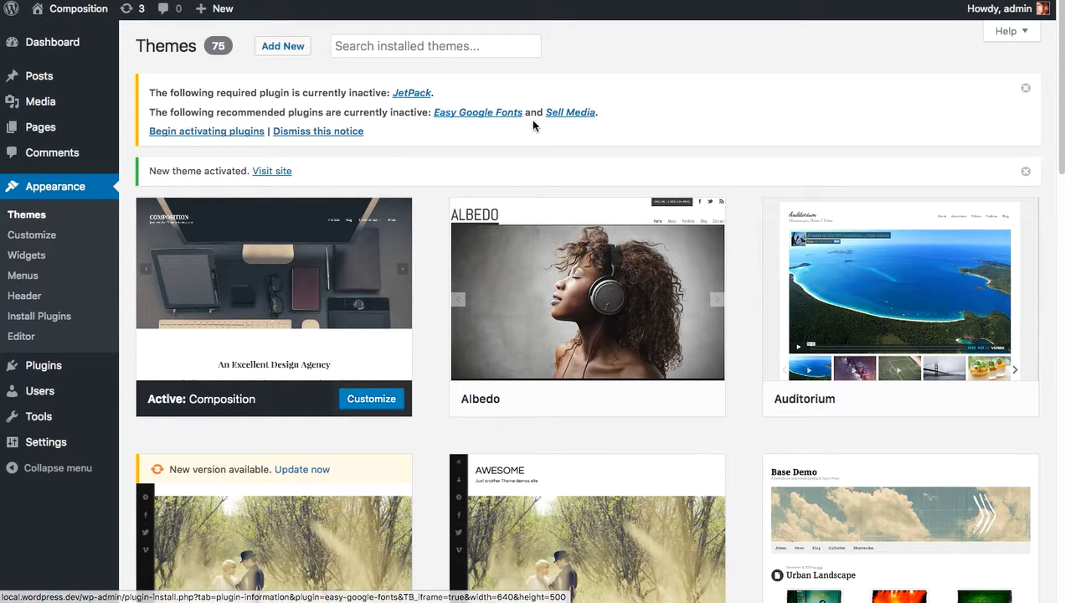
Bulk-activate all three suggested plugins: JetPack, Easy Google Fonts and Sell Media.
click(215, 134)
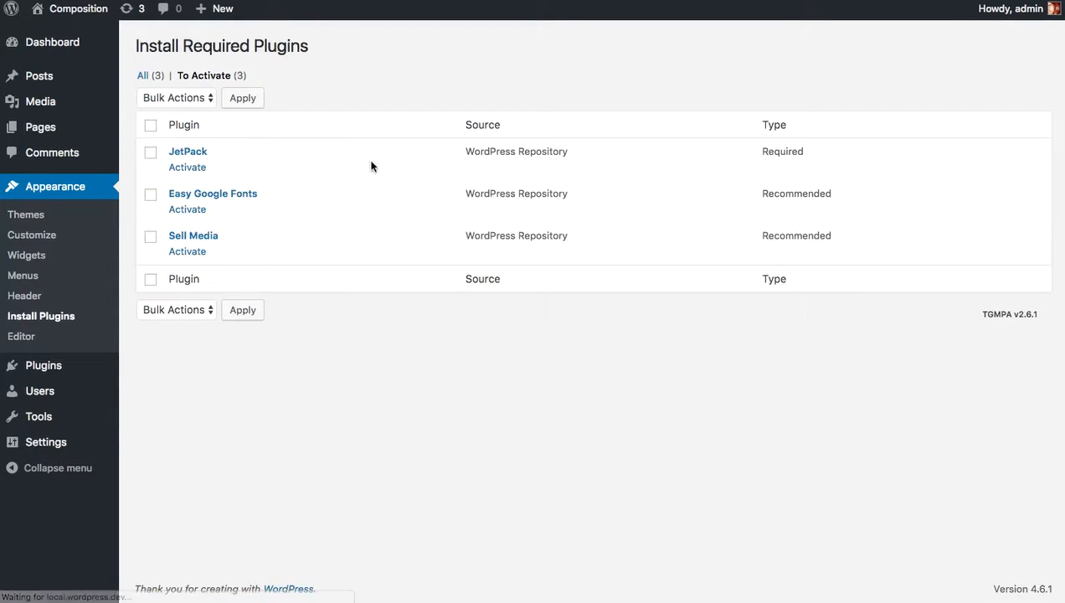
click(152, 127)
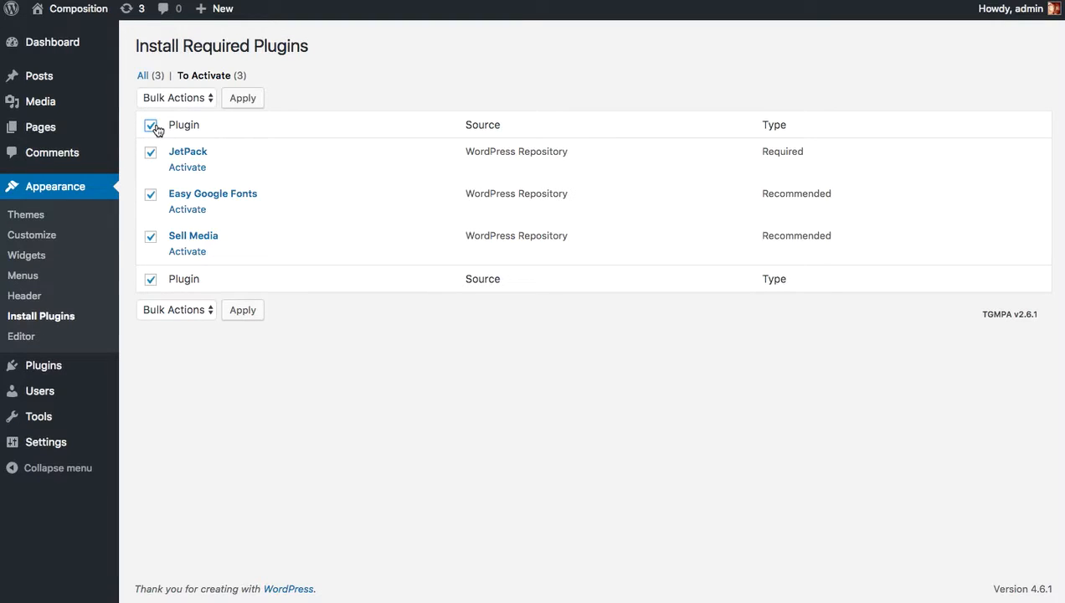
click(186, 94)
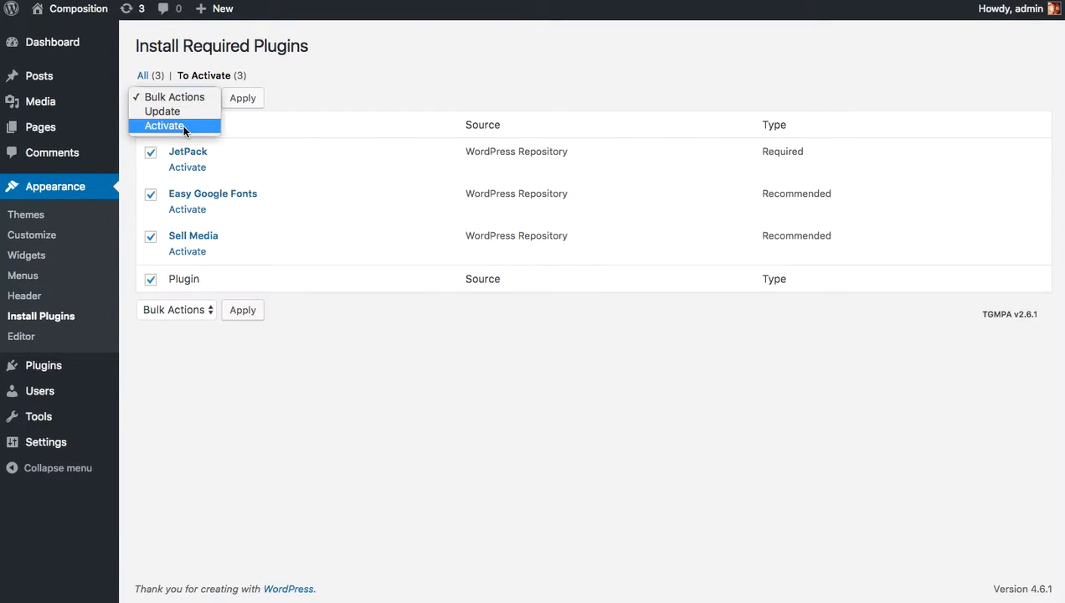
click(182, 125)
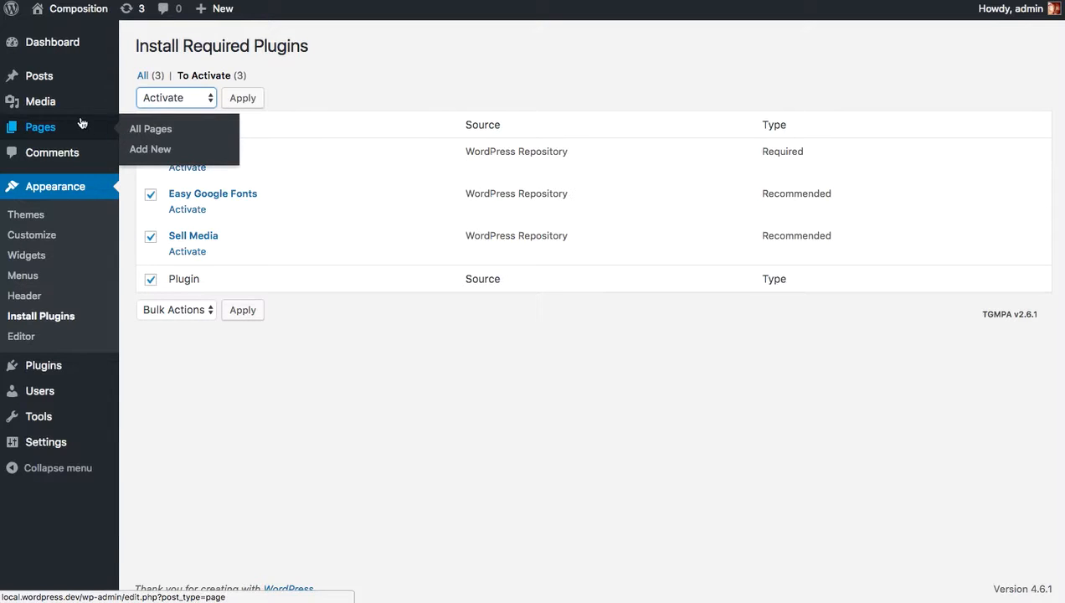
mouse_move(59, 109)
mouse_move(53, 87)
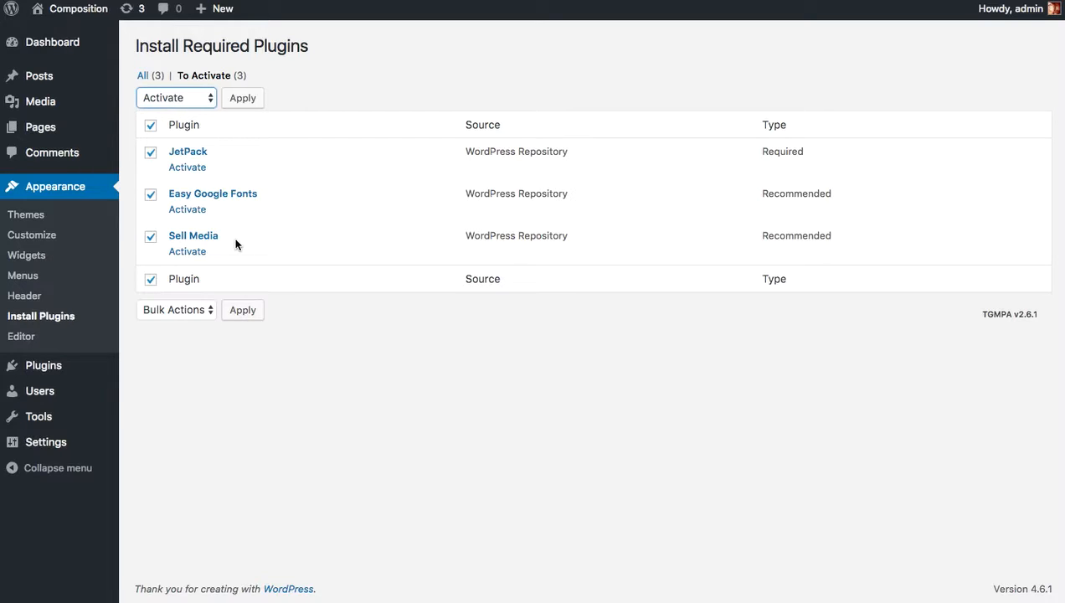
click(245, 101)
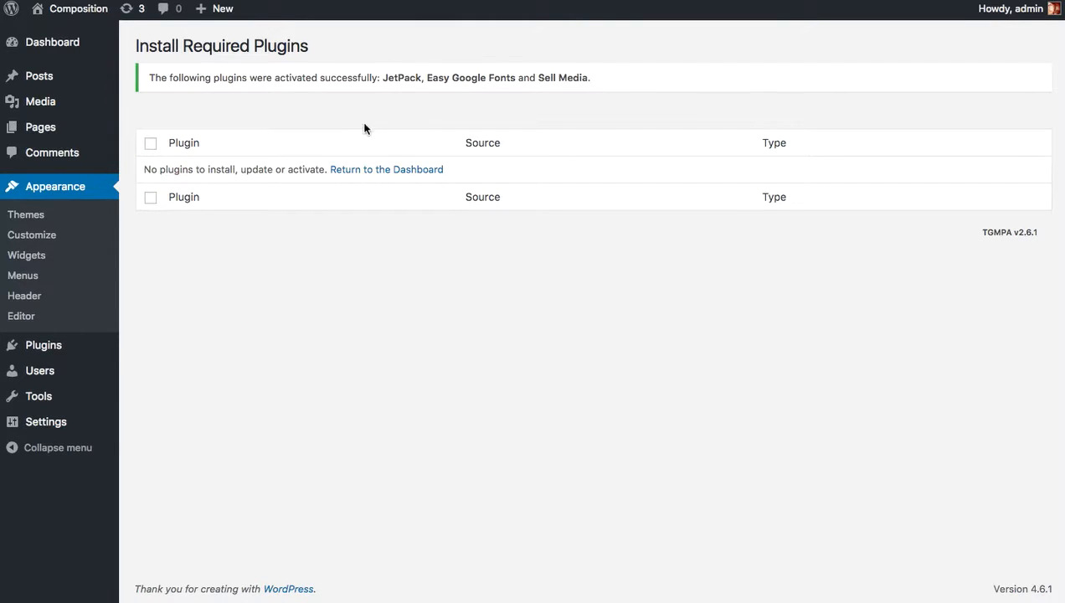
Turn on Jetpack's Custom Content Types module in its Writing settings.
click(65, 47)
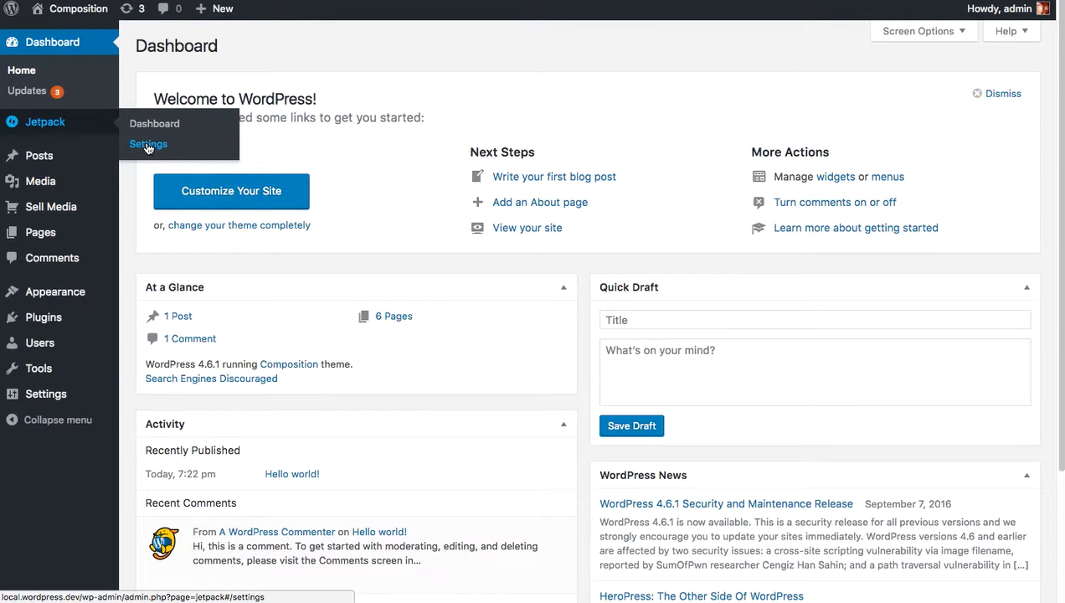
click(148, 145)
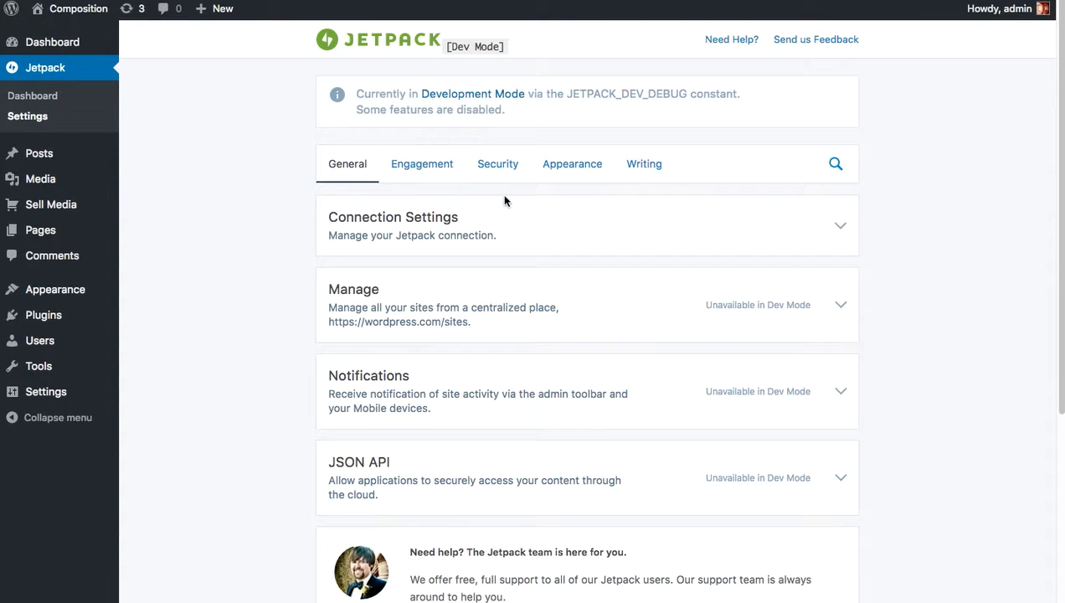
click(653, 169)
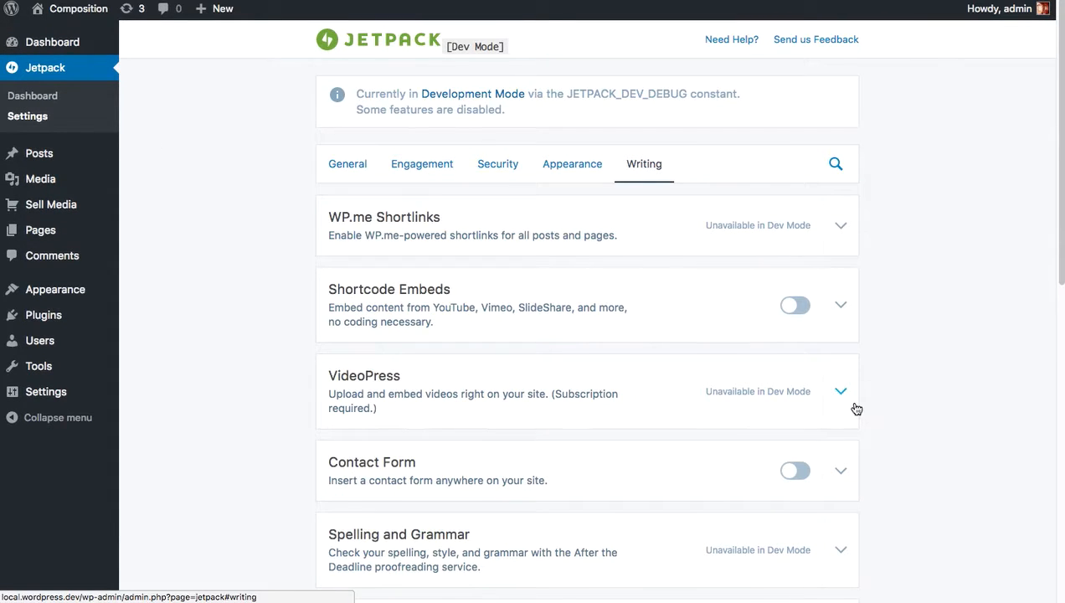
scroll(856, 402, down, 7)
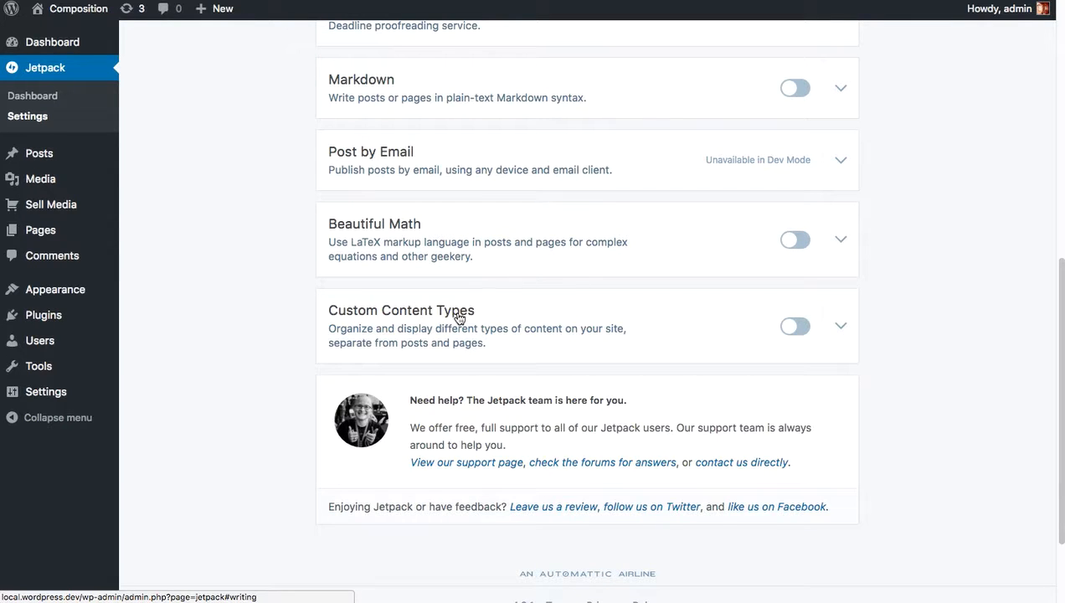
click(804, 328)
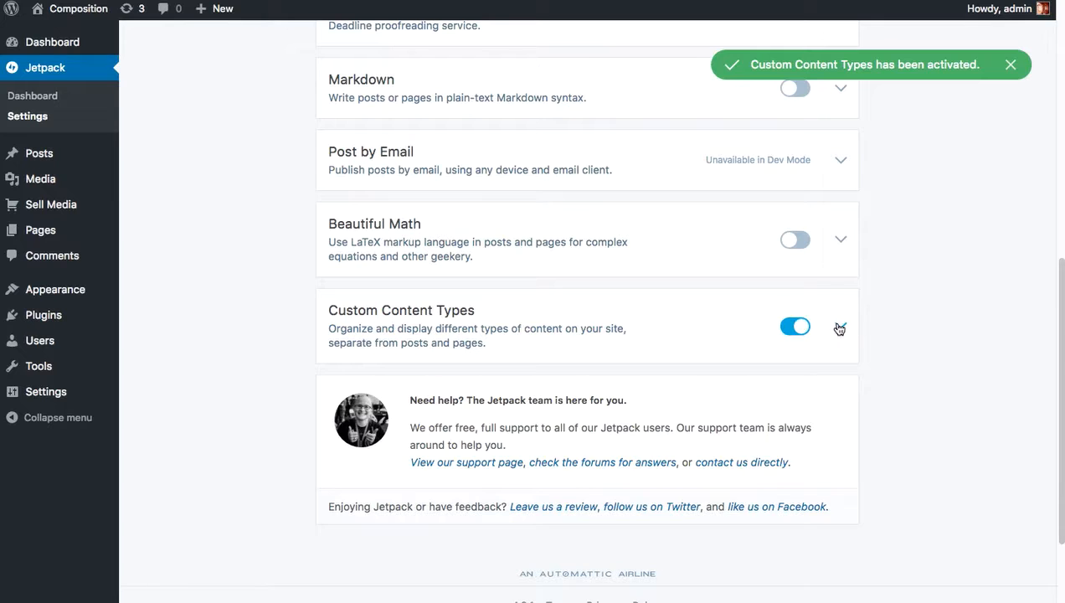
Enable Portfolio Projects and Testimonials for the site under Custom Content Types and save the settings.
click(838, 326)
scroll(824, 356, down, 1)
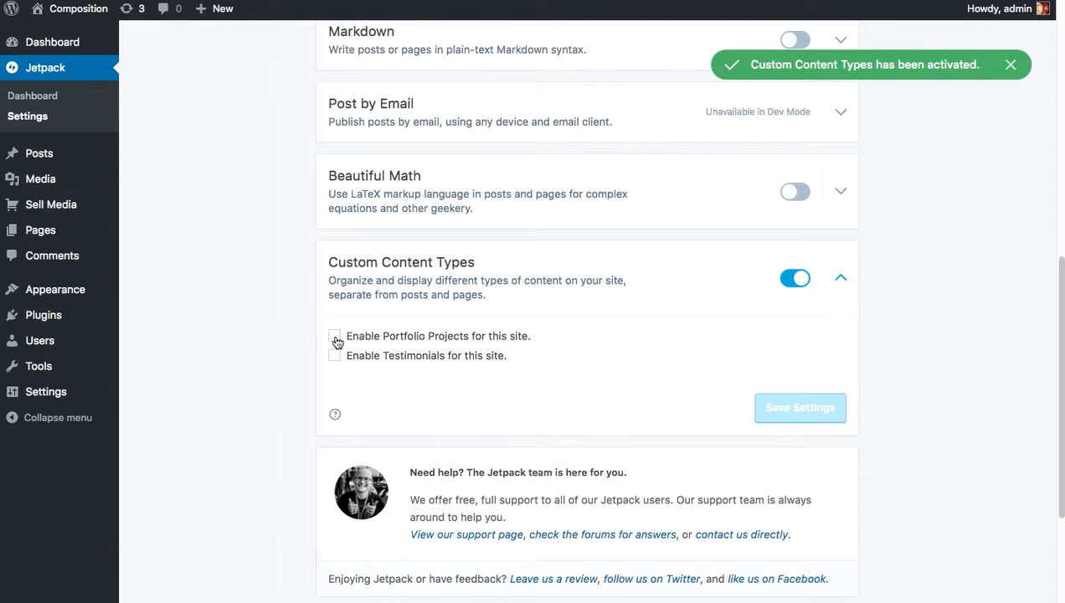
click(334, 336)
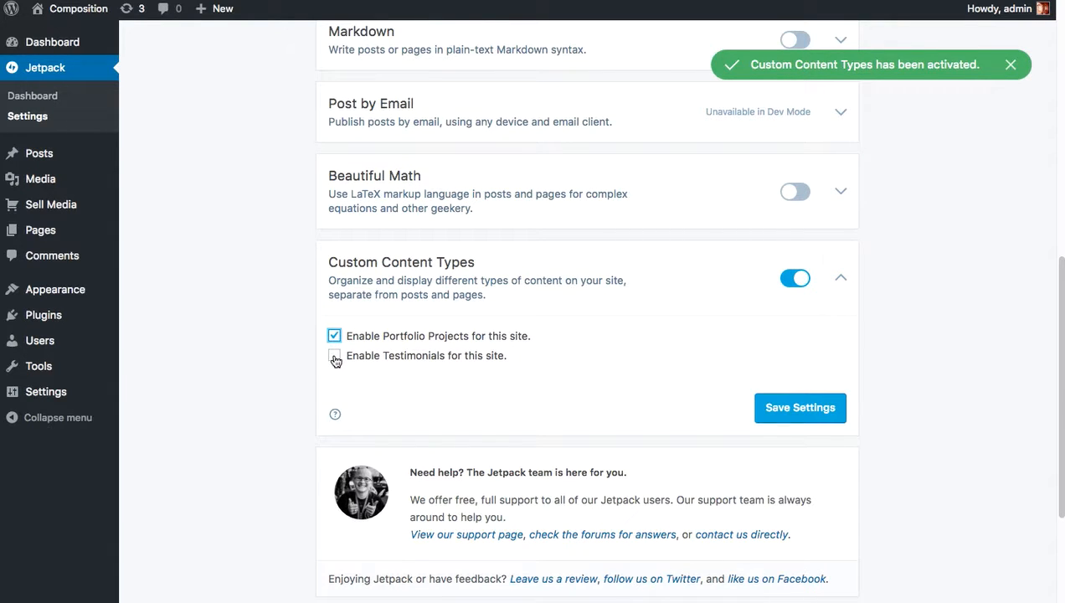
click(334, 356)
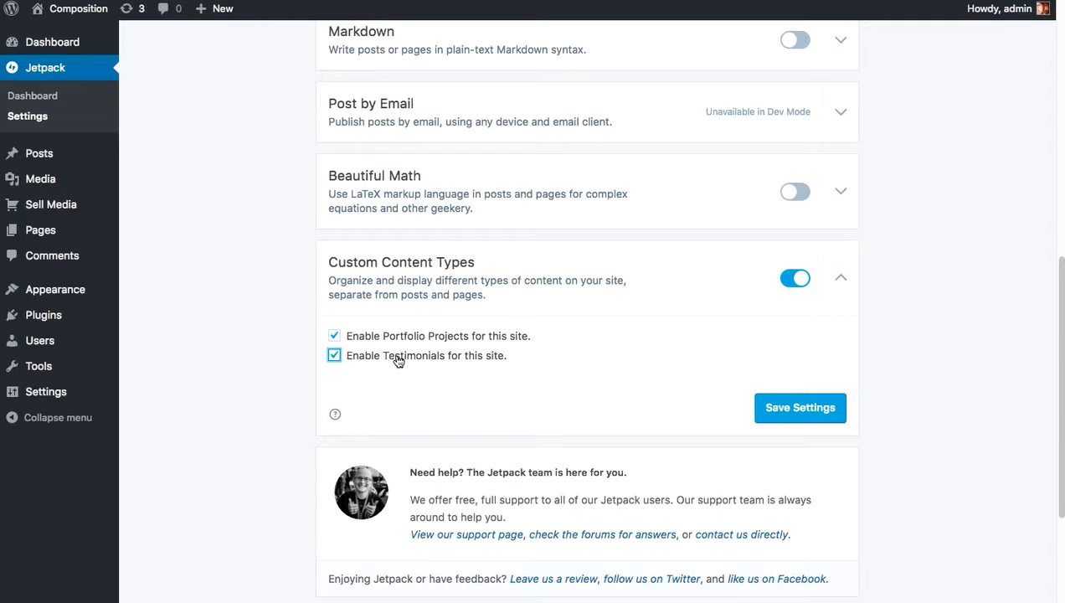
click(807, 415)
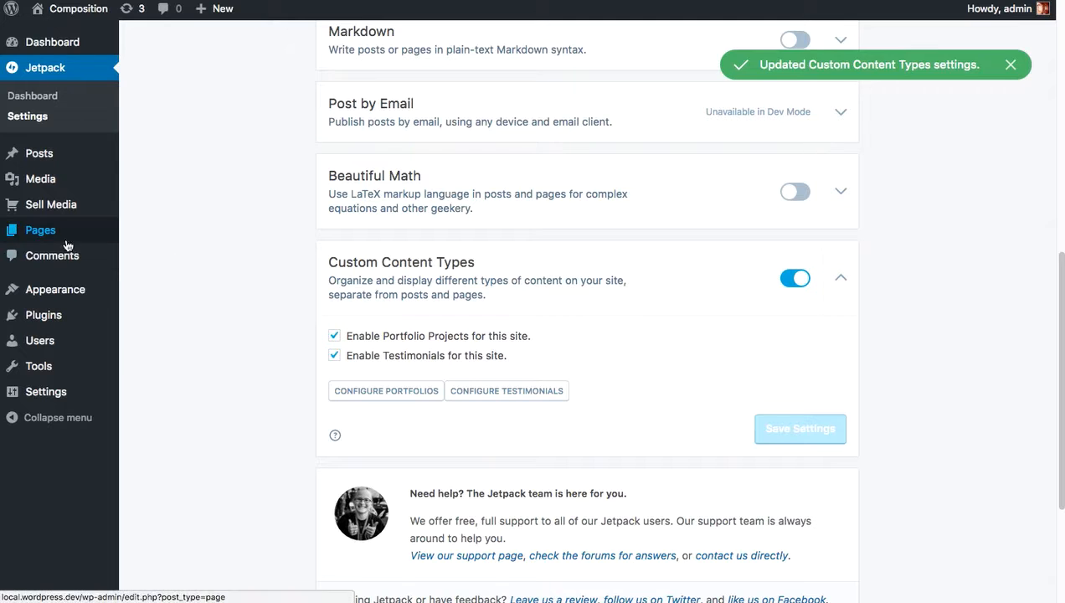
Create and publish a new page titled Home using the Homepage Template.
mouse_move(44, 234)
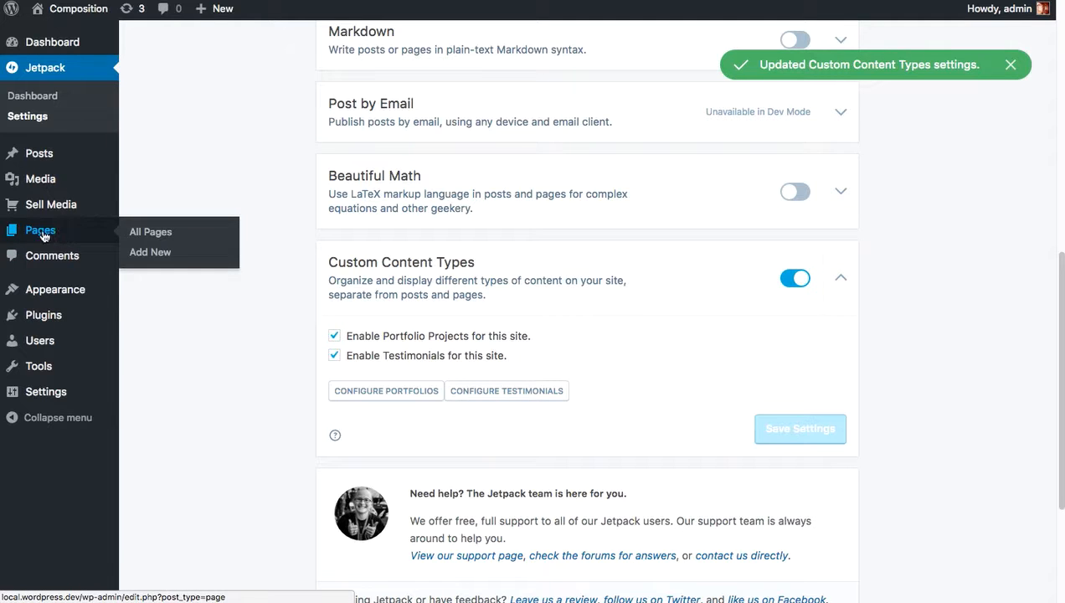
click(169, 256)
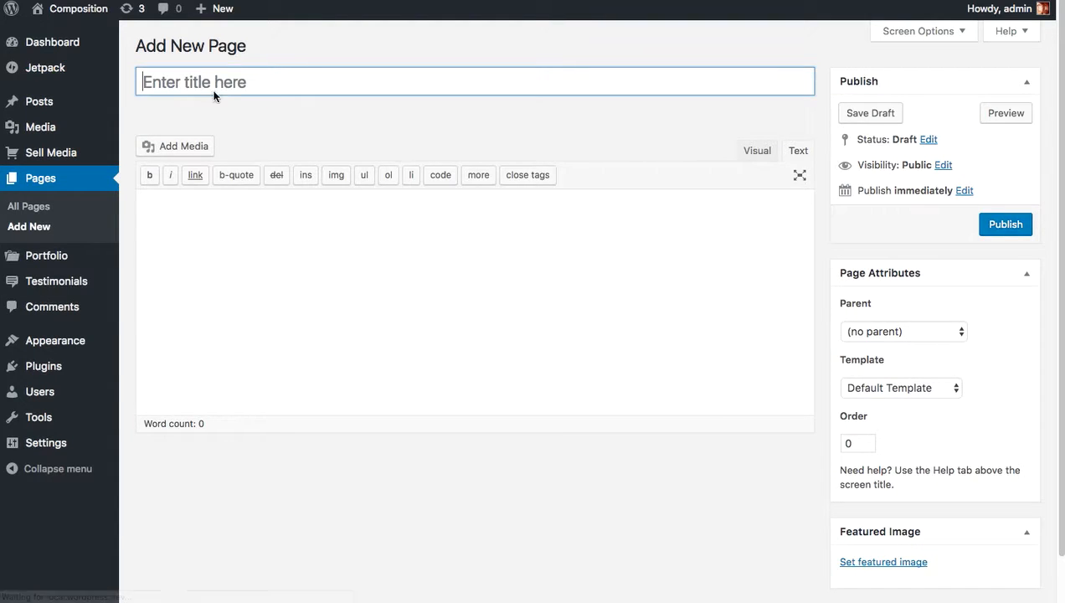
text(Home)
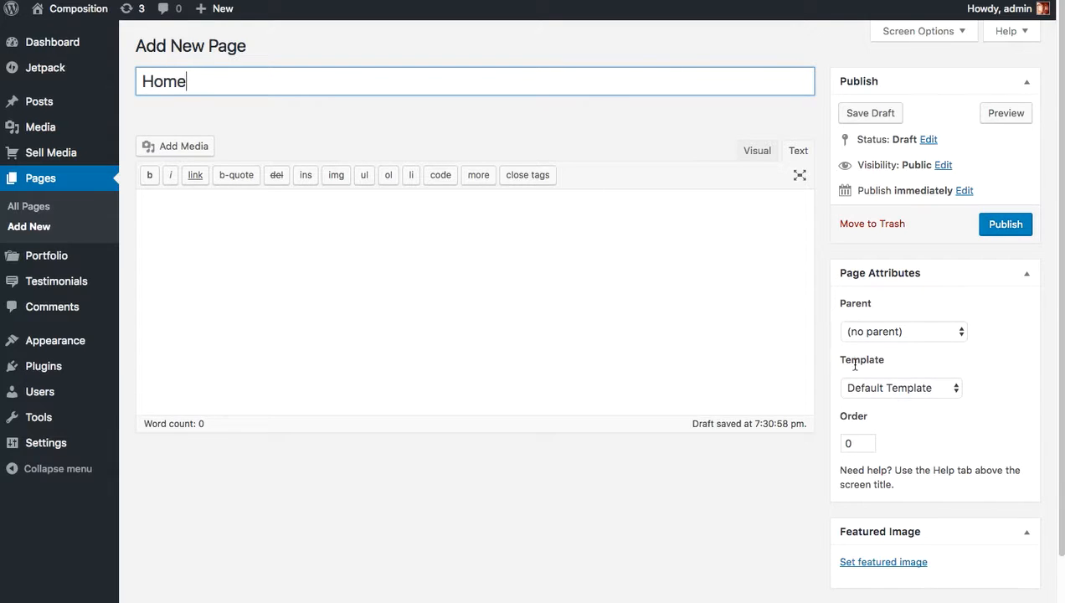
click(903, 389)
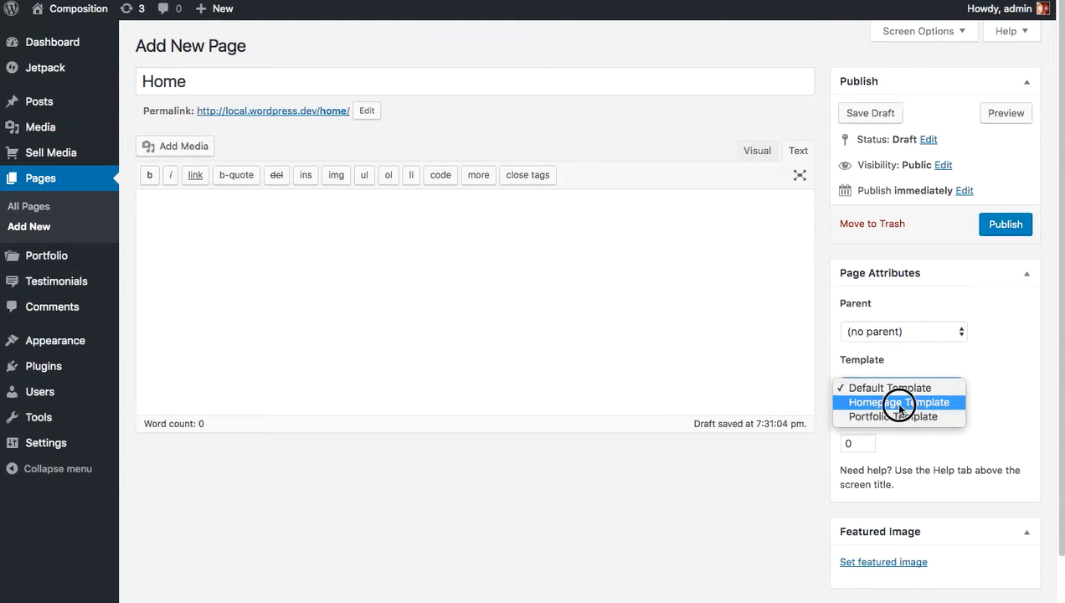
click(899, 404)
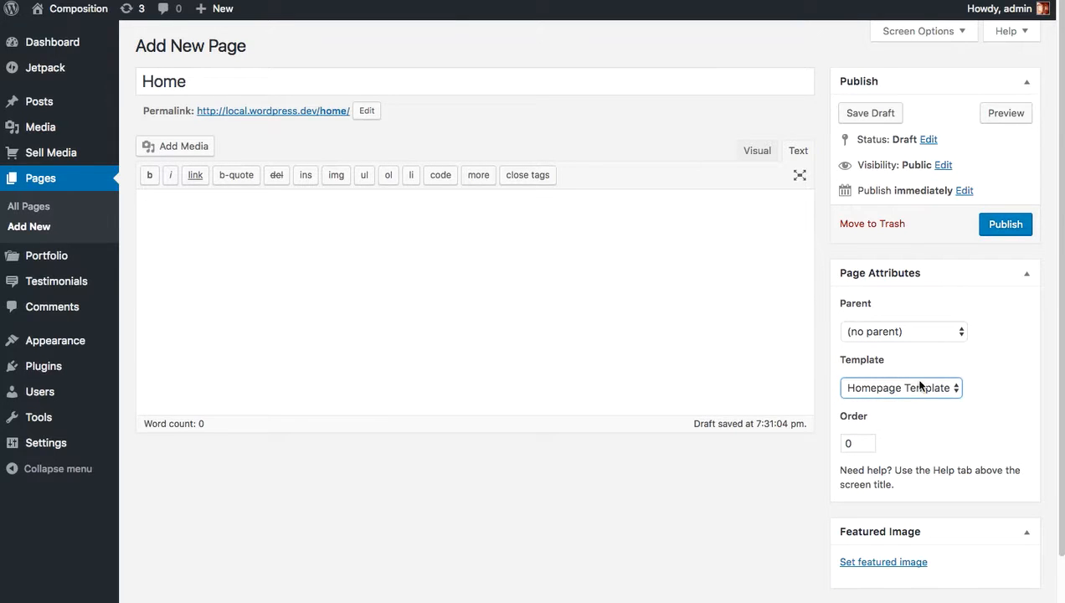
click(1009, 227)
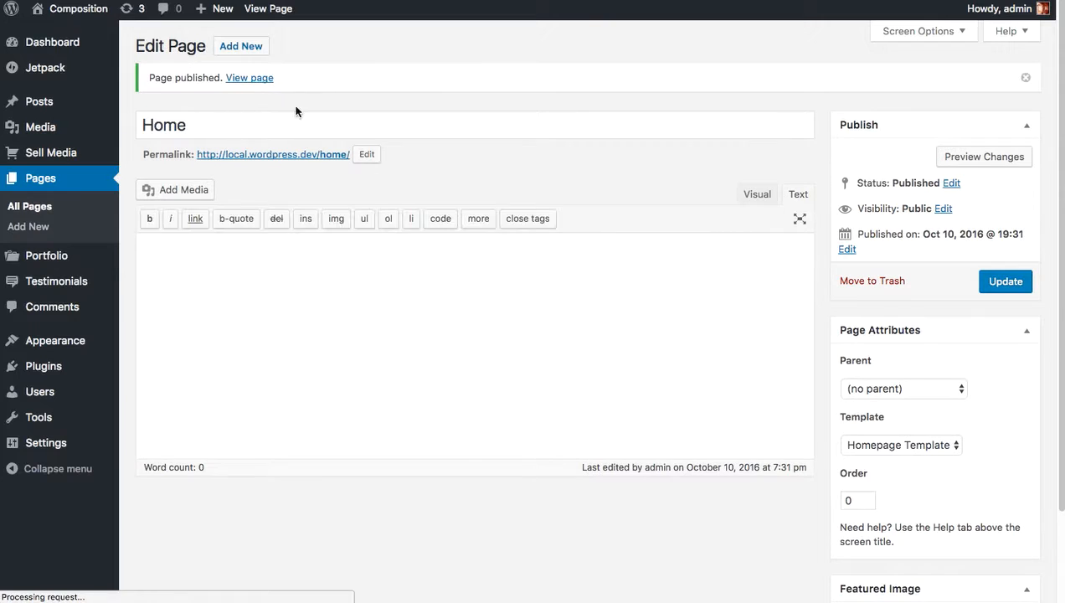
Create and publish another new page titled Blog with the default template.
click(240, 52)
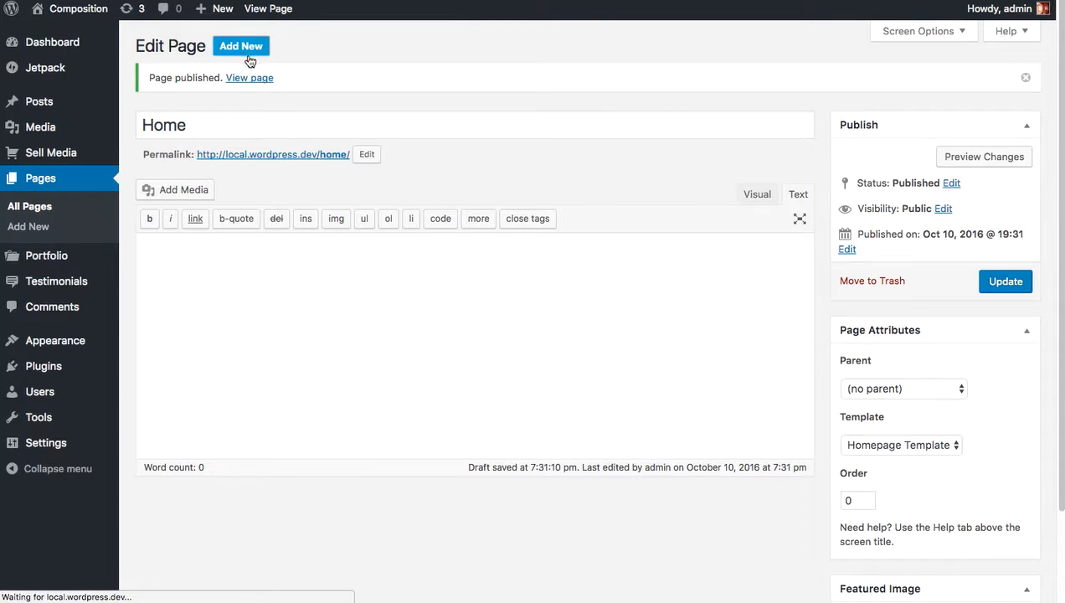
click(226, 79)
text(Blog)
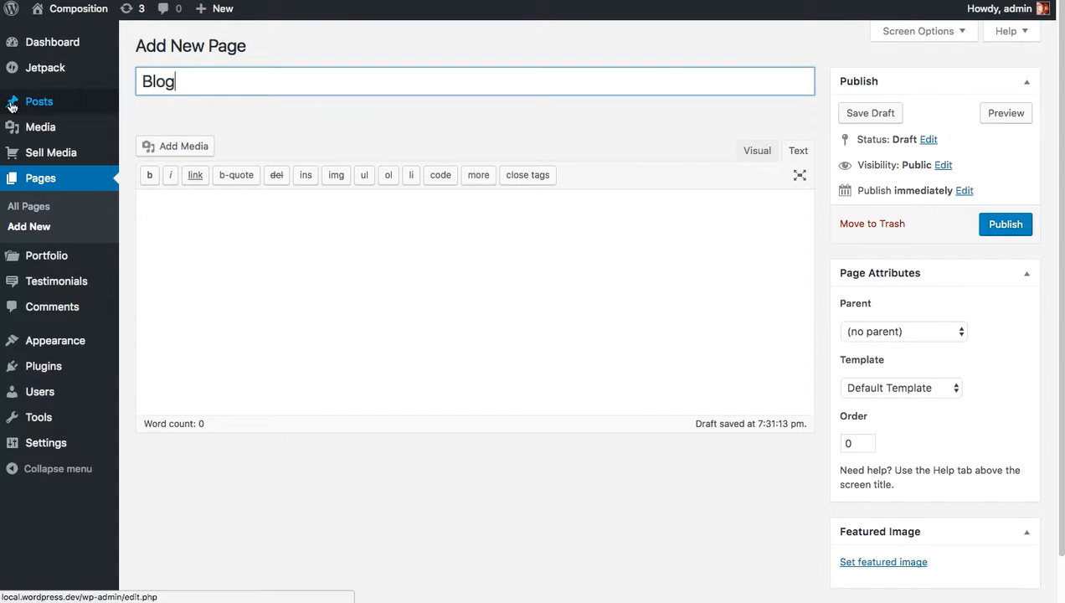
mouse_move(27, 107)
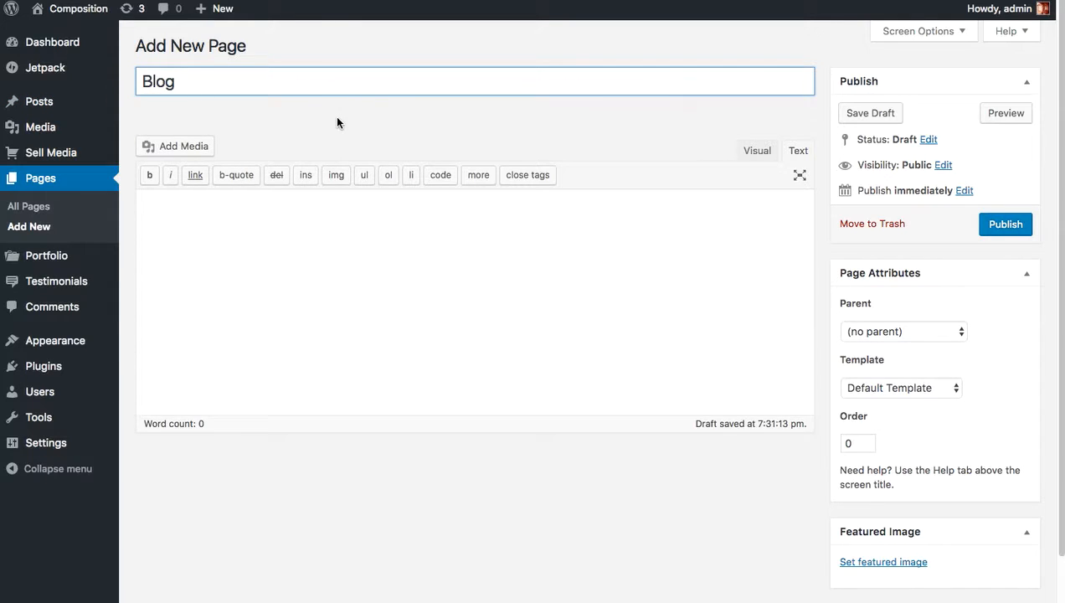
click(1010, 236)
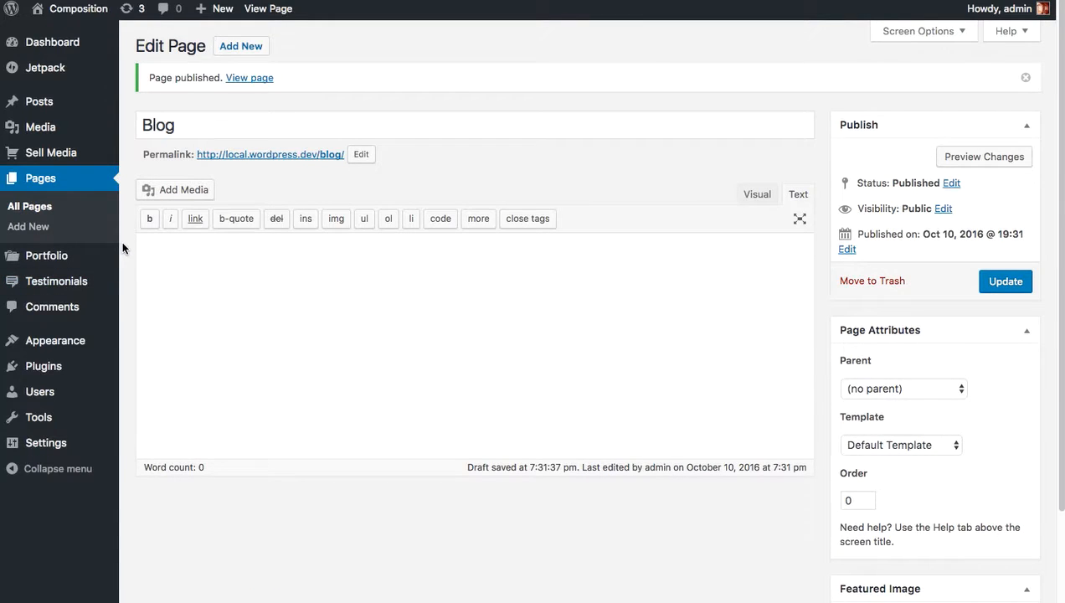
In Reading settings, make the front page a static page with Home as front page and Blog as posts page, then save.
scroll(122, 240, down, 2)
mouse_move(70, 452)
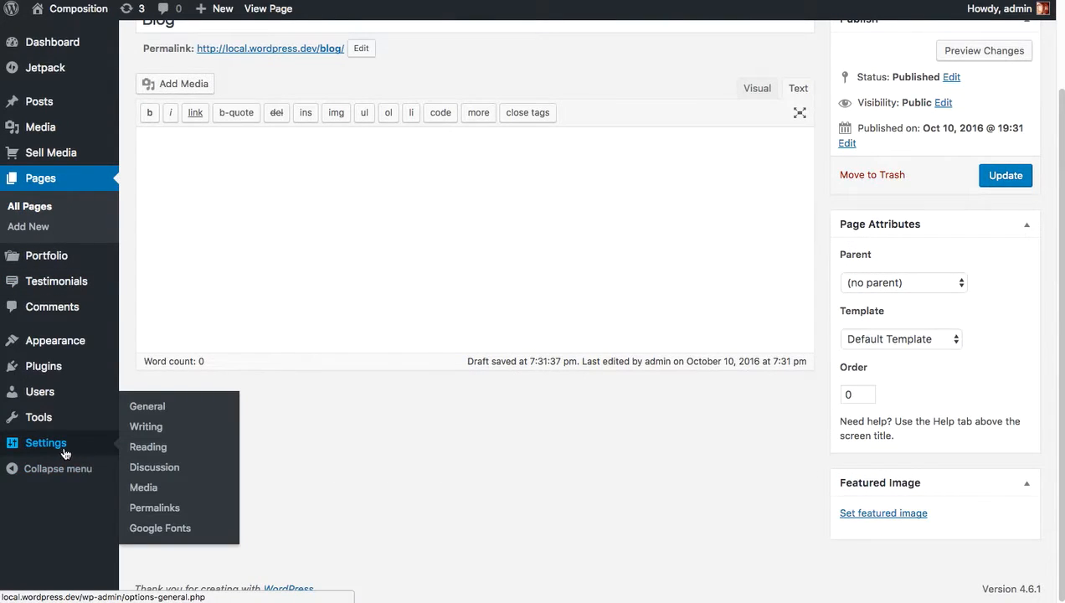
click(151, 449)
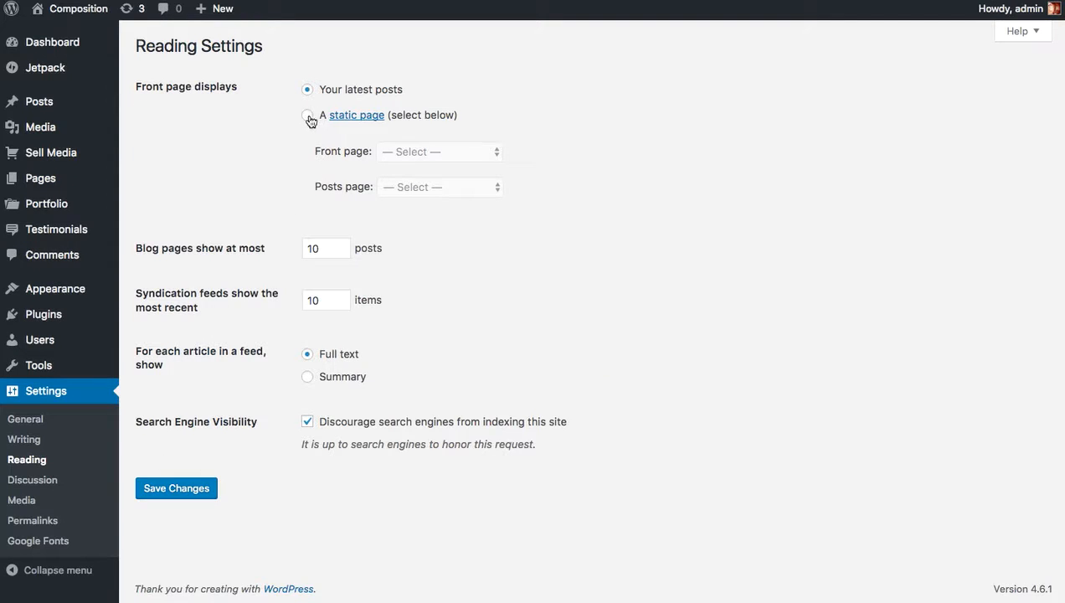
click(308, 118)
click(445, 154)
click(436, 178)
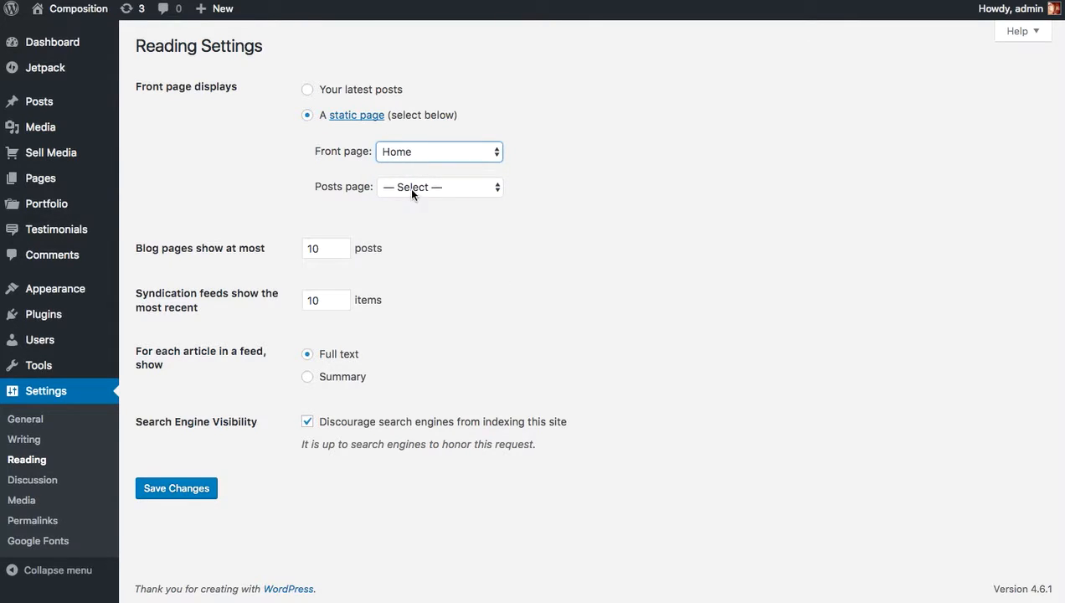
click(412, 190)
click(416, 201)
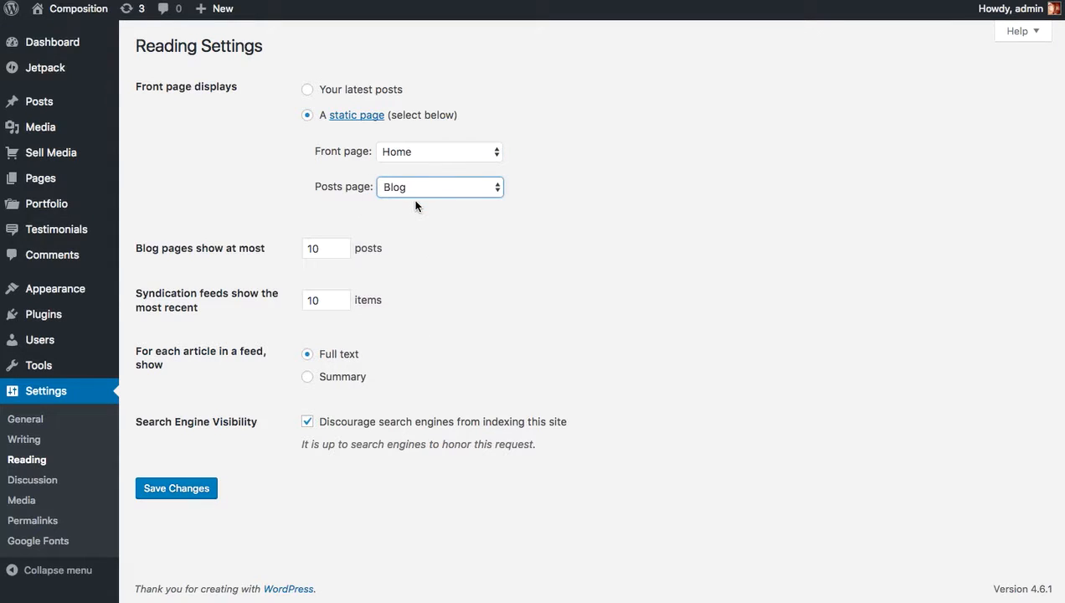
click(180, 490)
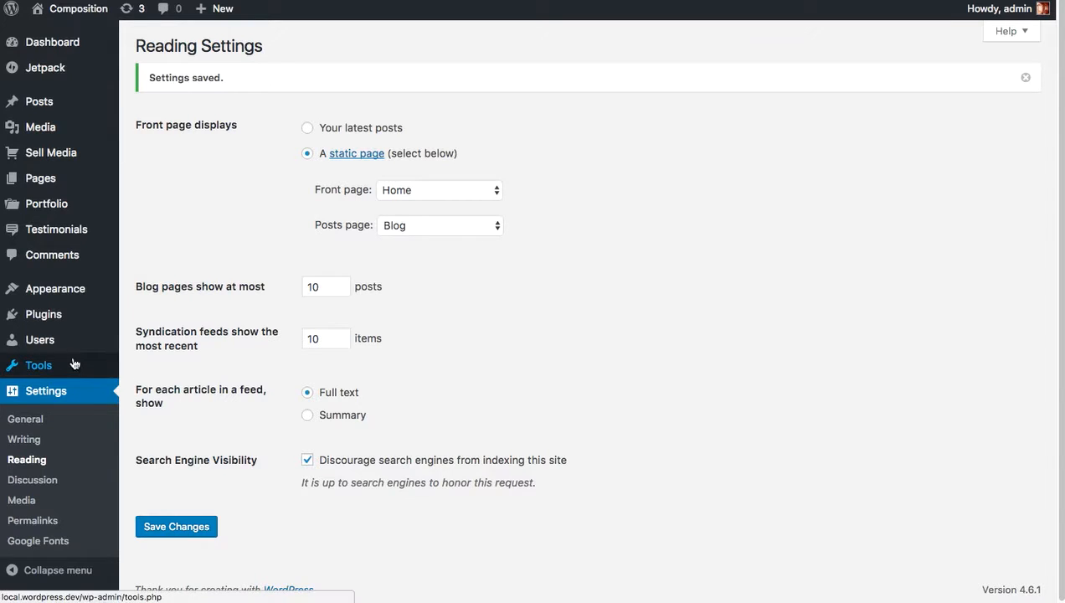
Run the WordPress importer on composition-portfolio.xml from the Desktop, including downloading and importing file attachments.
mouse_move(74, 368)
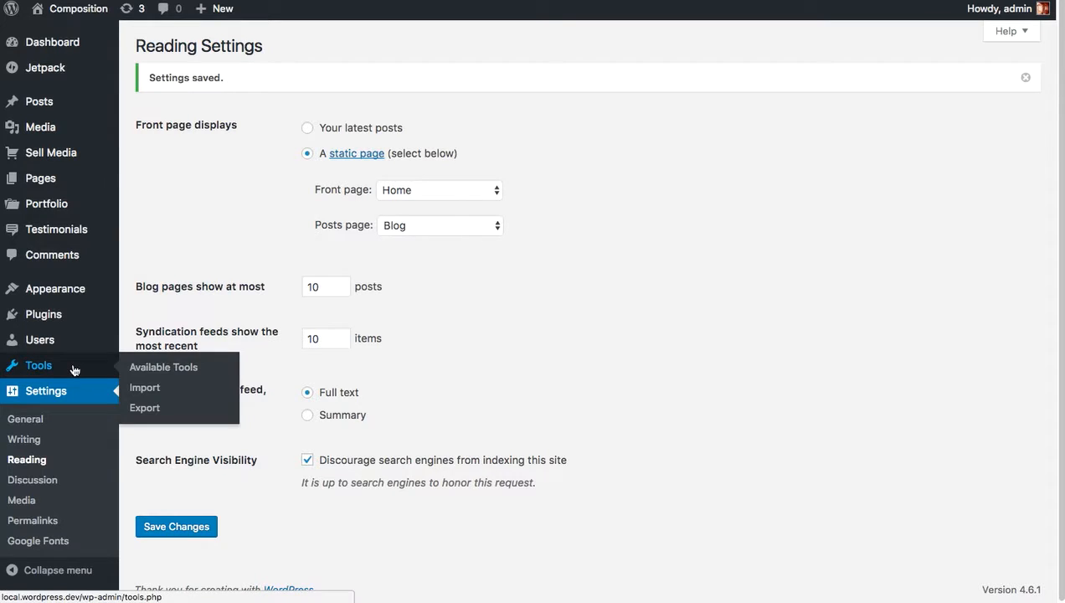
click(145, 388)
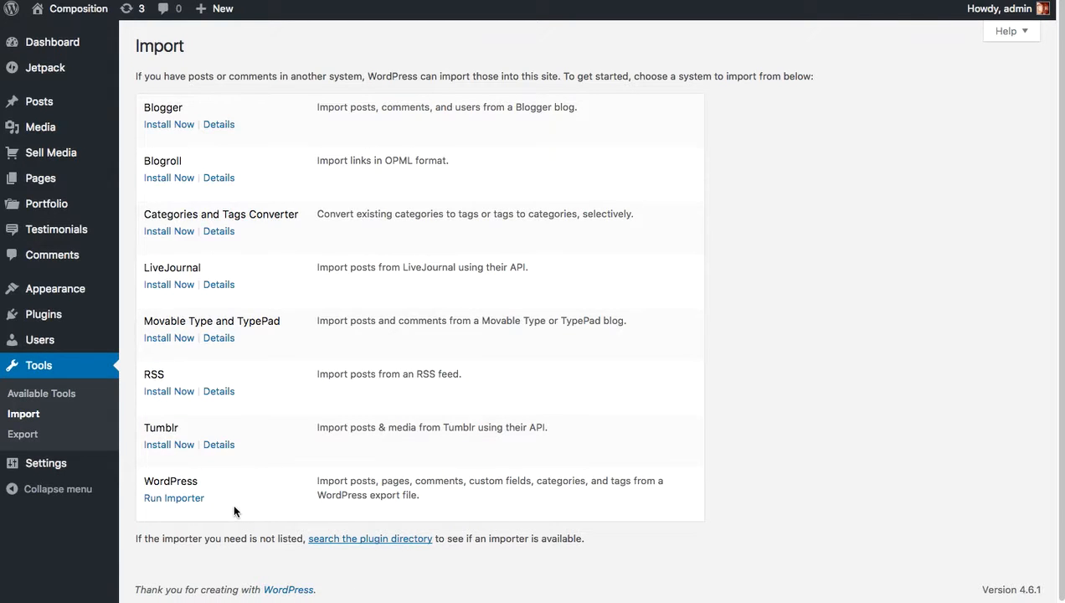
click(200, 501)
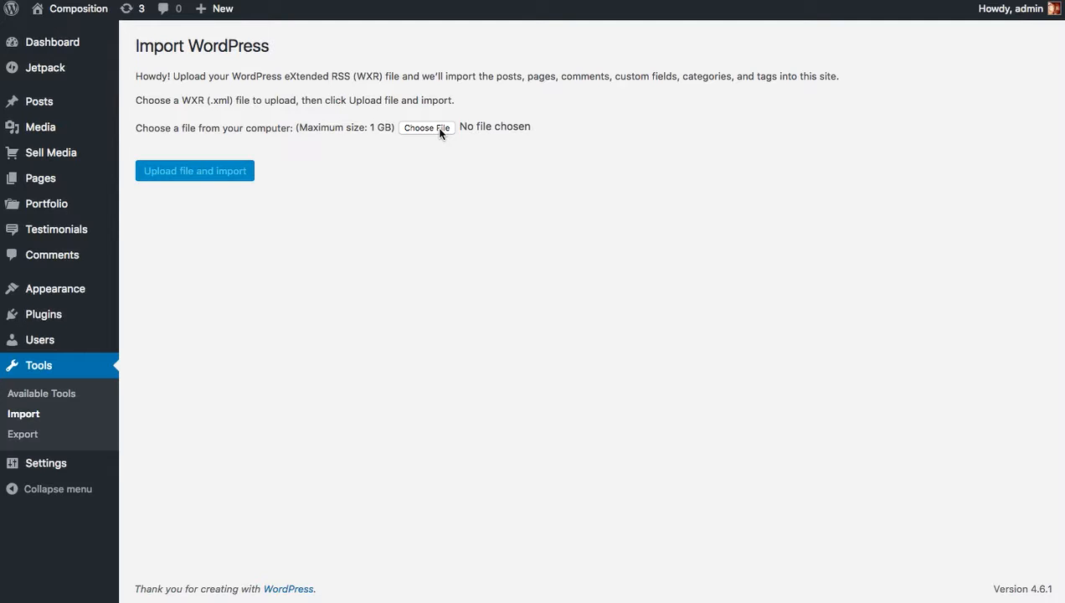
click(439, 129)
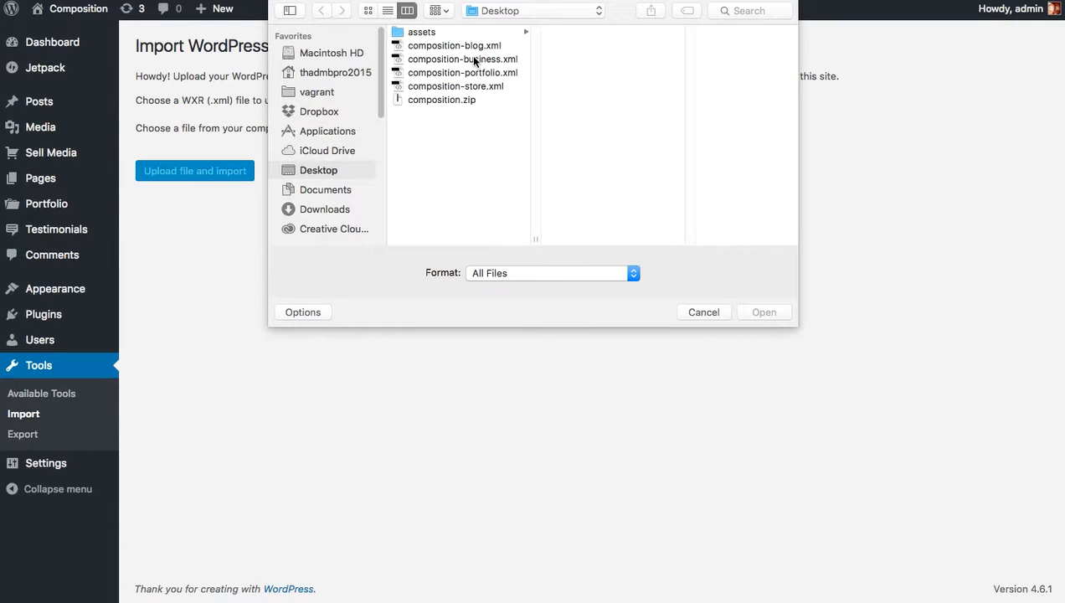
click(487, 75)
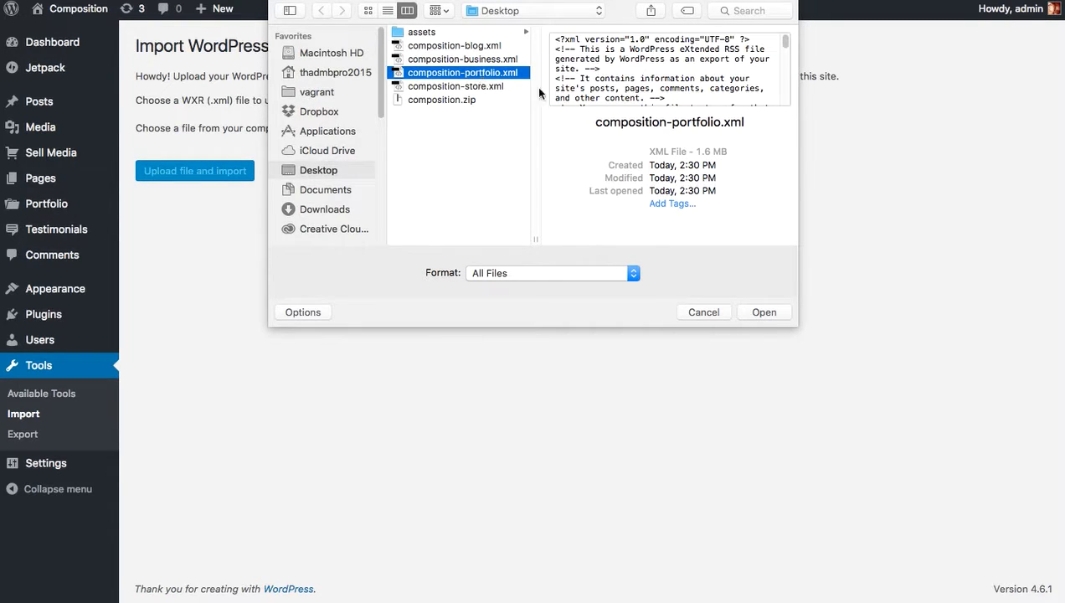
click(766, 312)
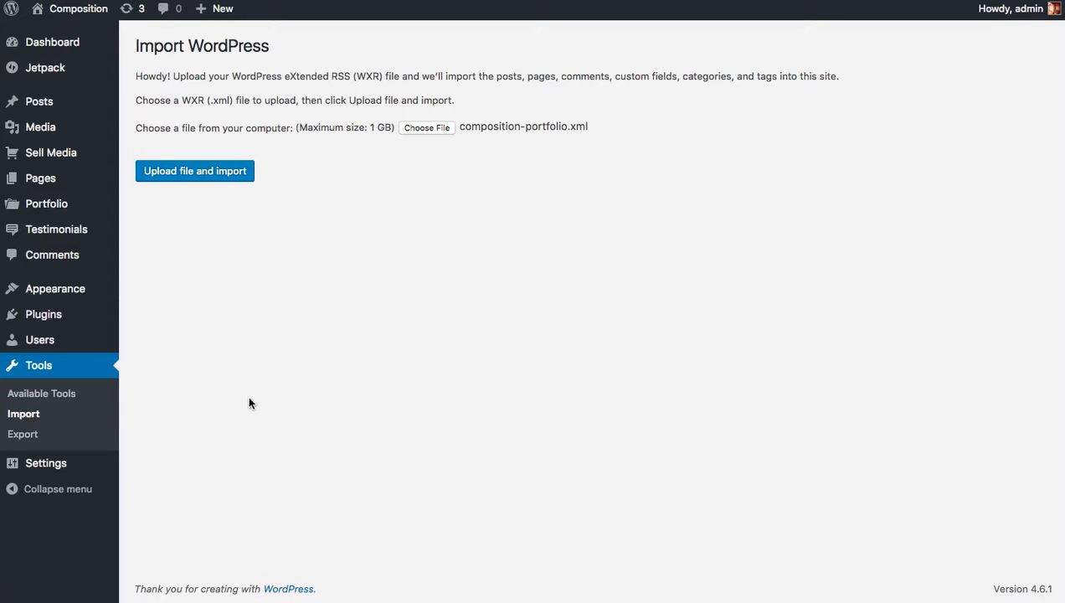
click(202, 173)
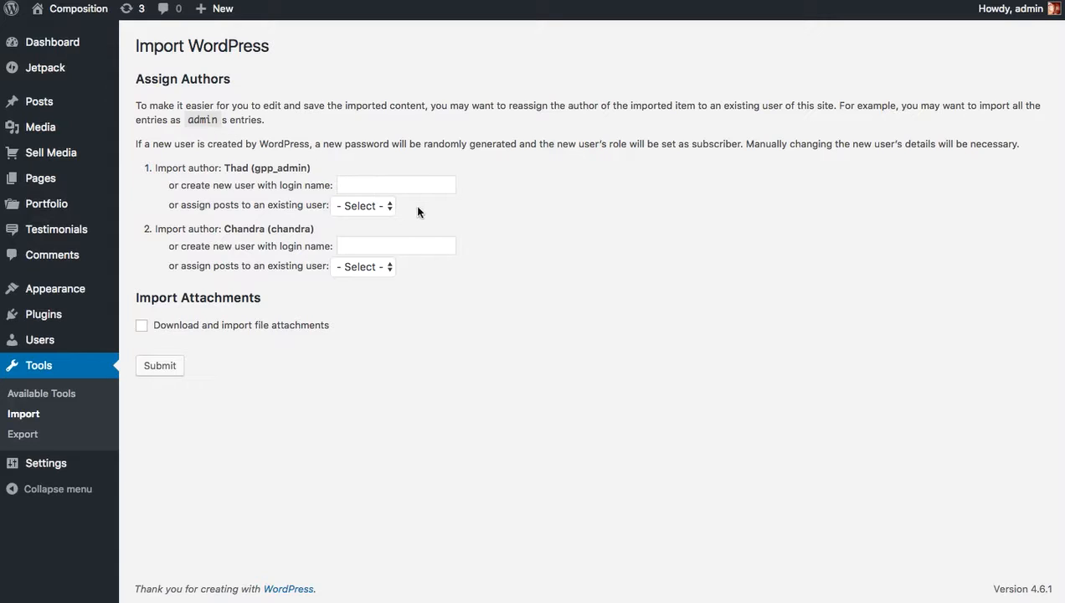
click(142, 326)
click(156, 369)
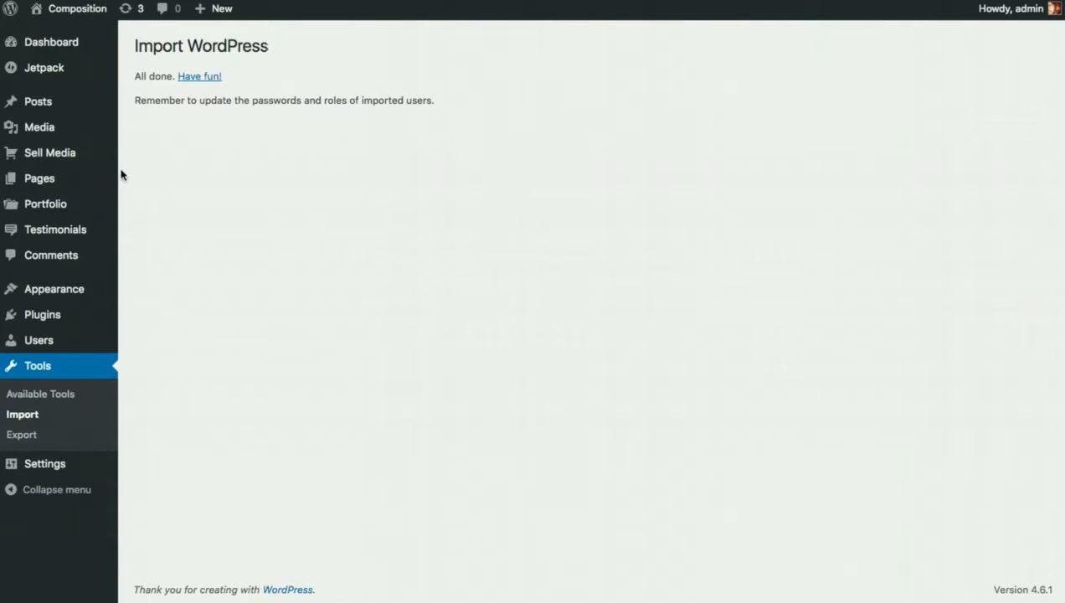
Browse the imported portfolio projects and the posts list.
mouse_move(133, 180)
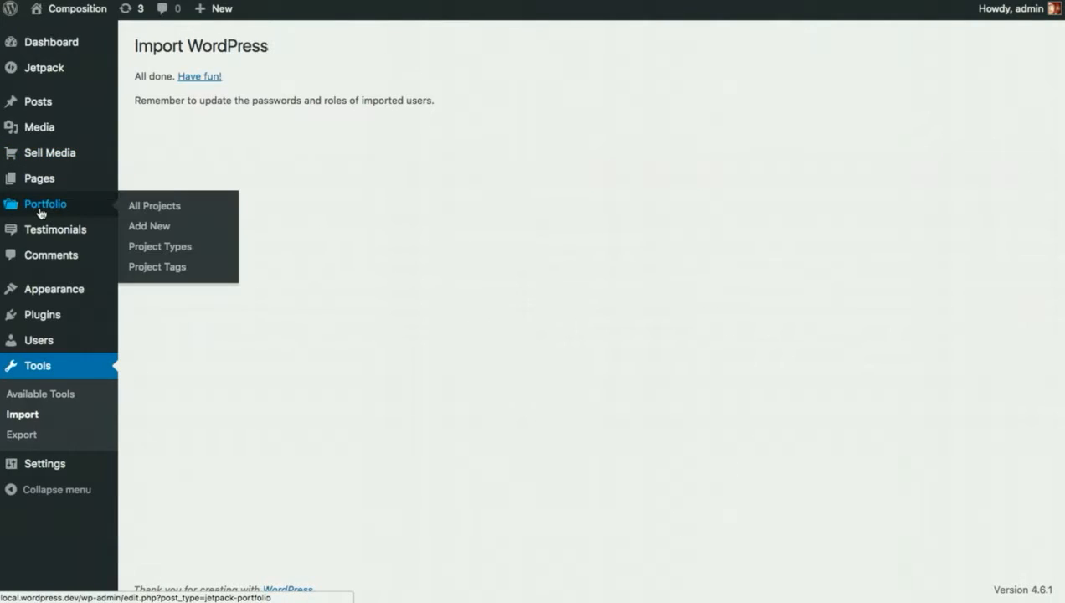
click(41, 209)
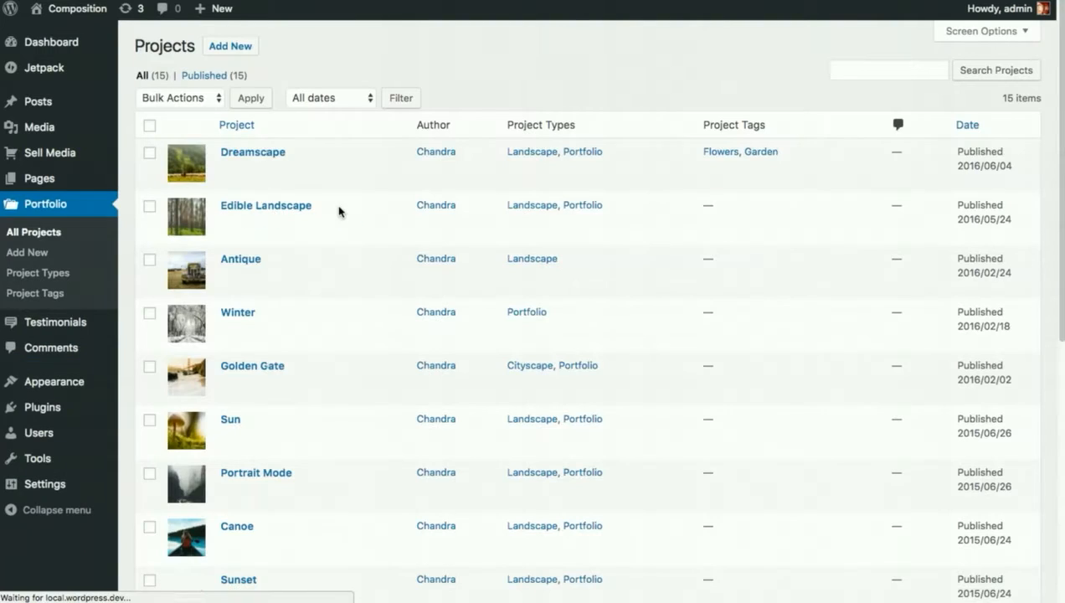
scroll(252, 251, down, 6)
scroll(255, 254, up, 4)
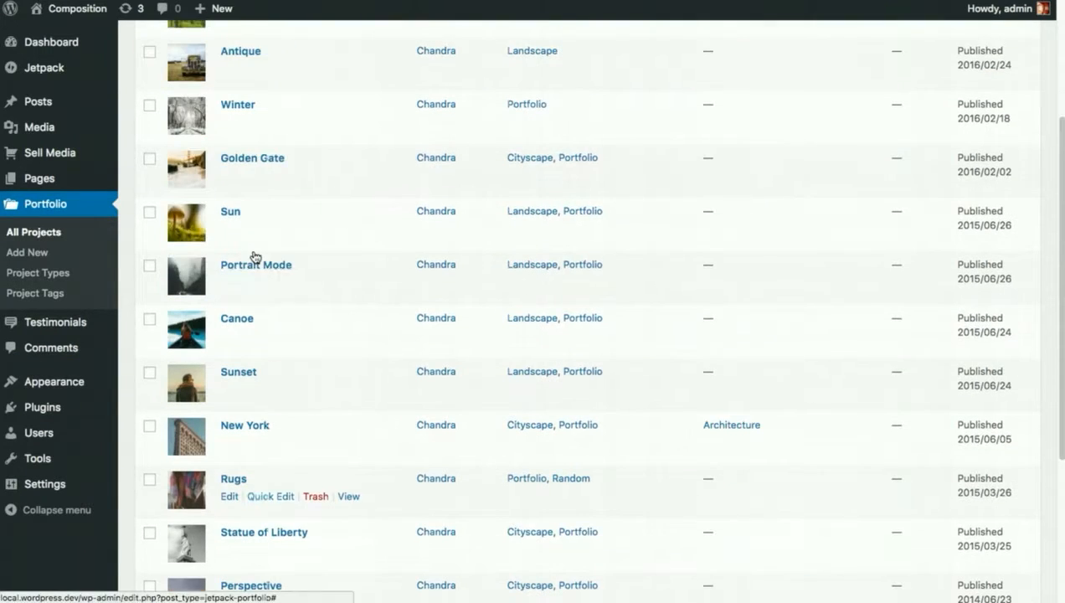
scroll(254, 256, up, 1)
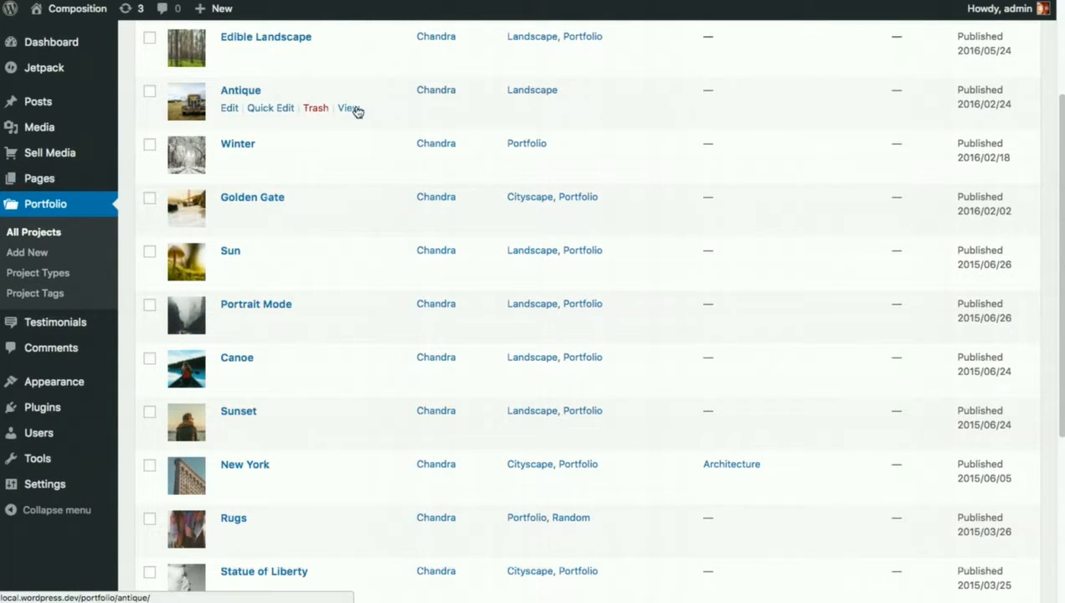
click(49, 104)
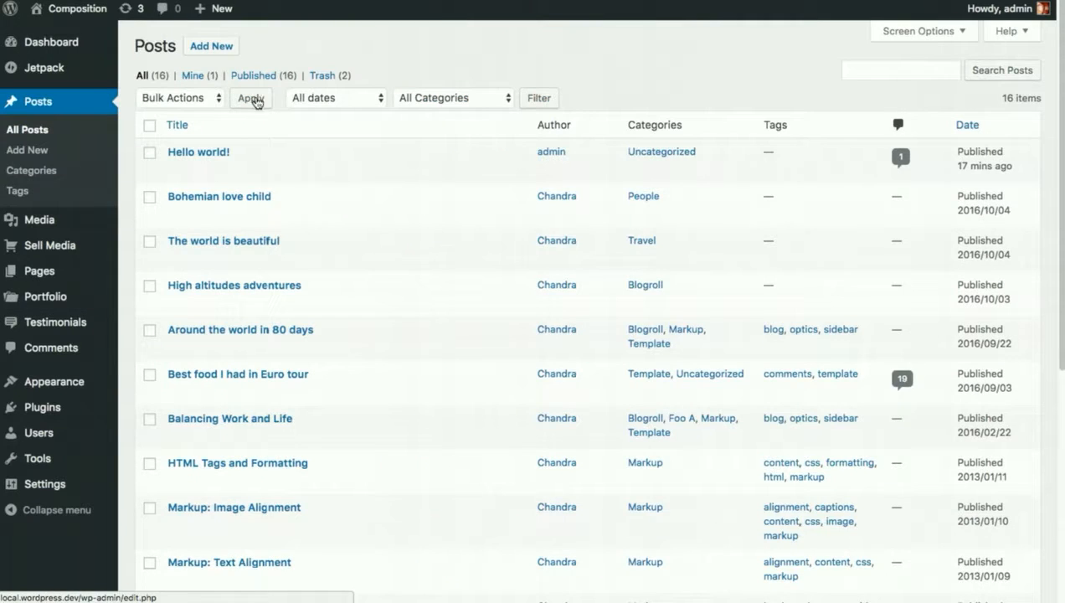
scroll(268, 348, down, 5)
scroll(269, 348, up, 3)
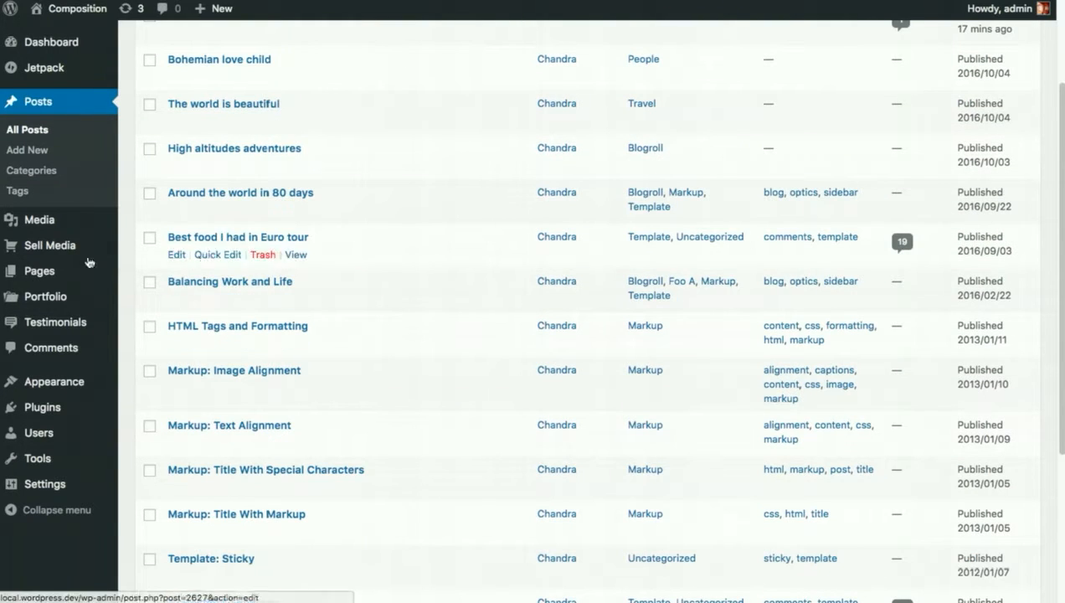
Browse the pages list and the media library for the imported content.
mouse_move(48, 295)
click(35, 269)
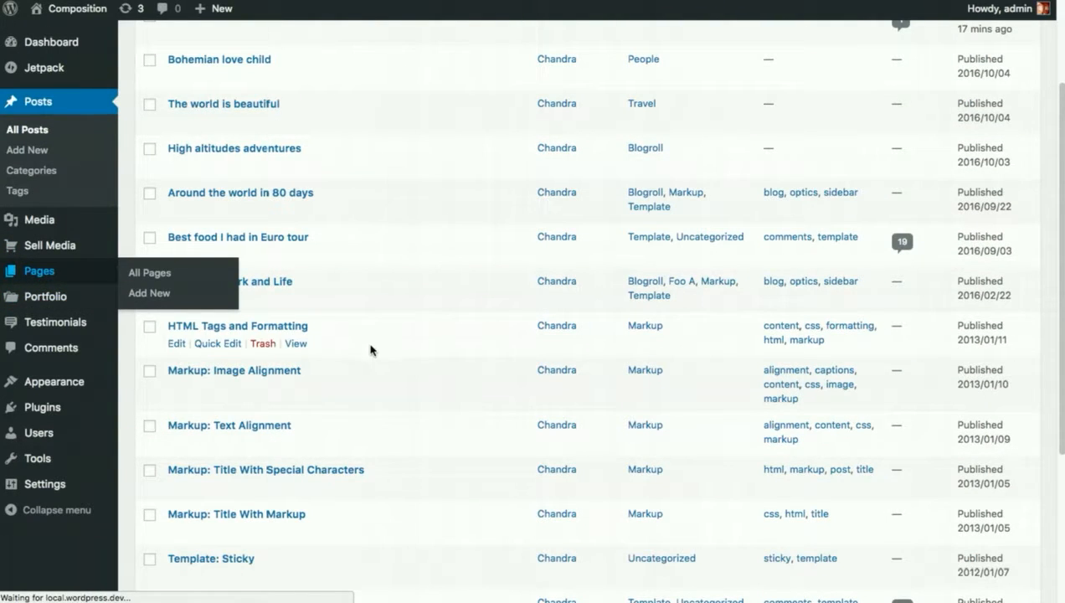
scroll(373, 366, down, 5)
scroll(373, 366, up, 3)
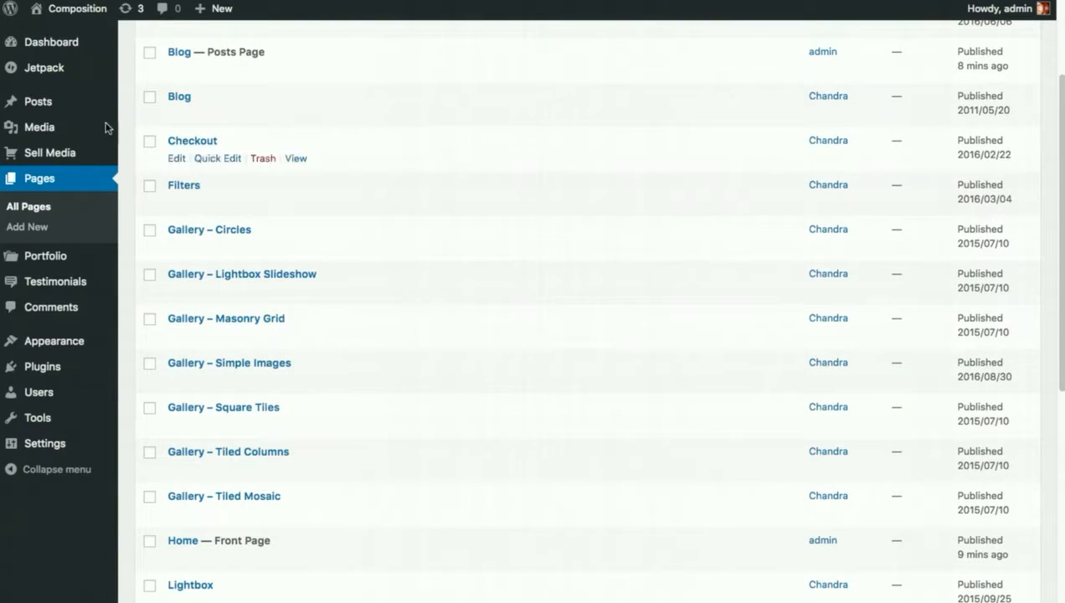
click(51, 135)
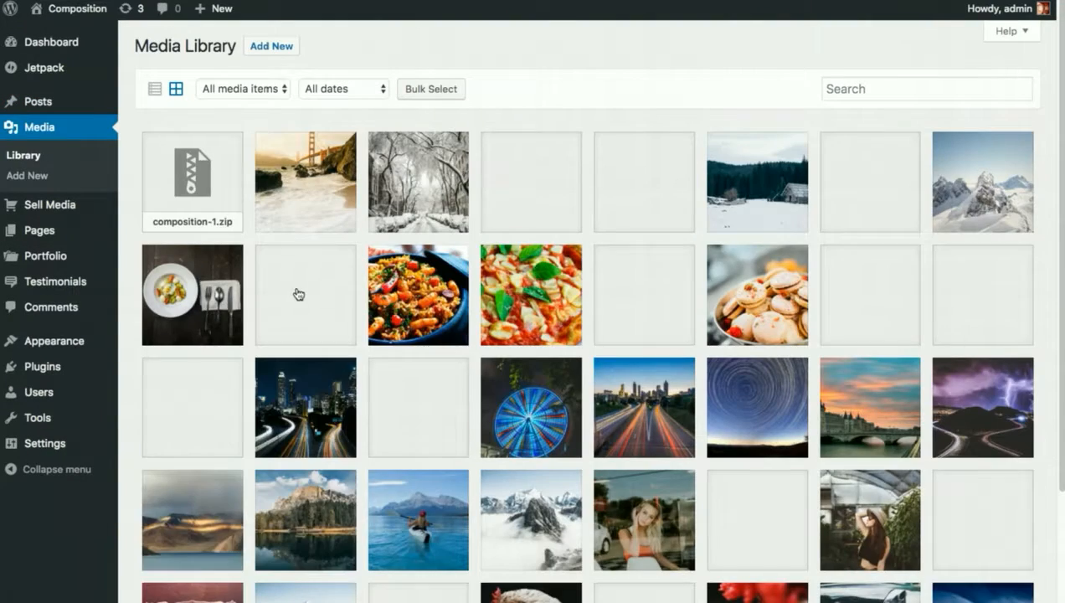
scroll(471, 328, down, 5)
scroll(471, 328, down, 1)
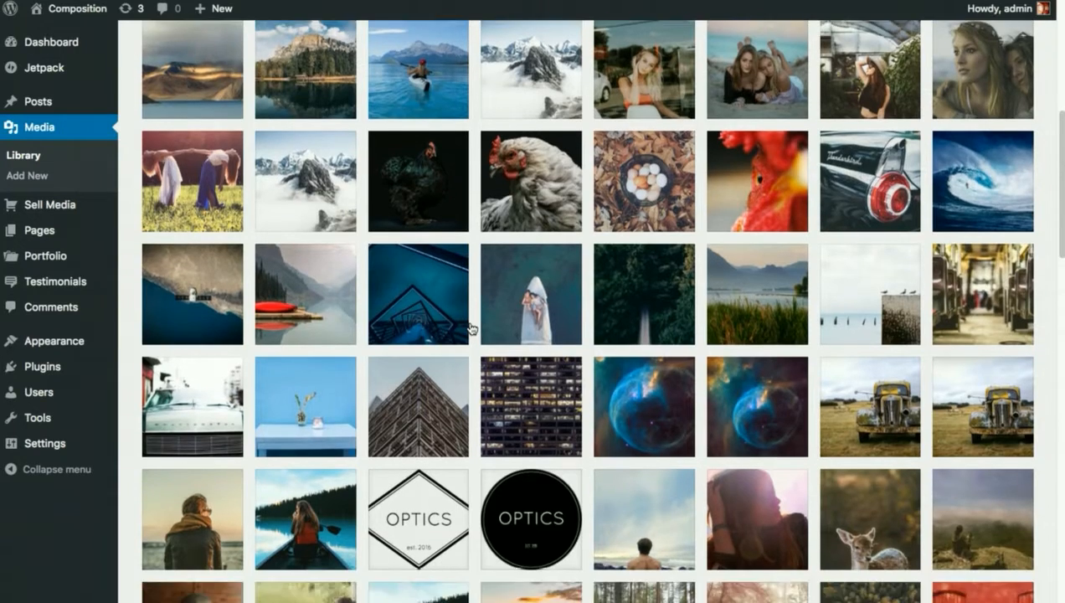
scroll(472, 328, up, 3)
scroll(471, 328, up, 3)
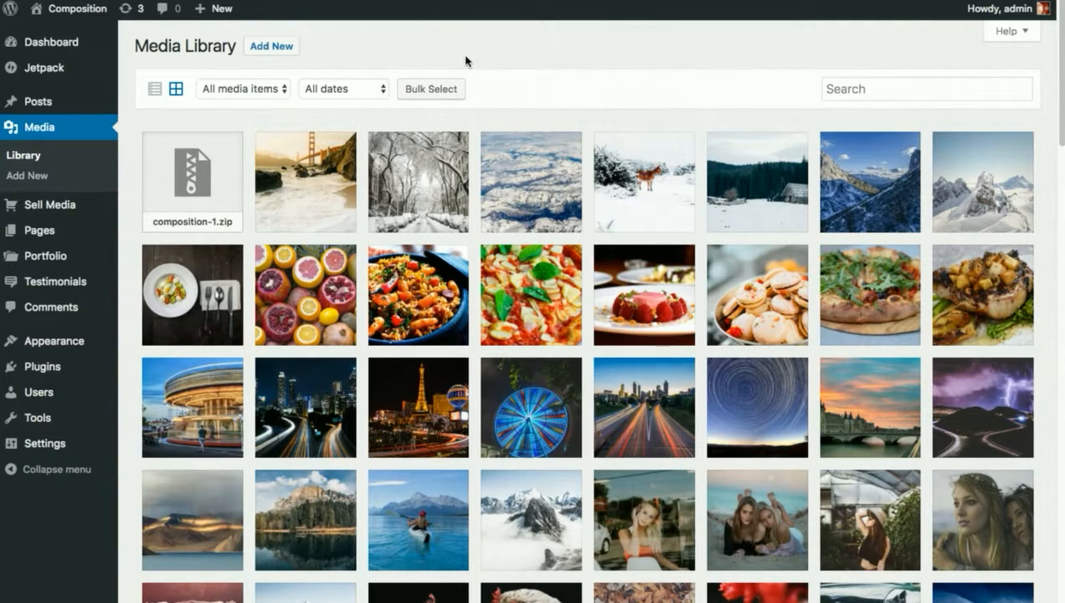
Open the Customizer and examine the Typography and Site Title, Tagline, and Logo sections.
mouse_move(48, 342)
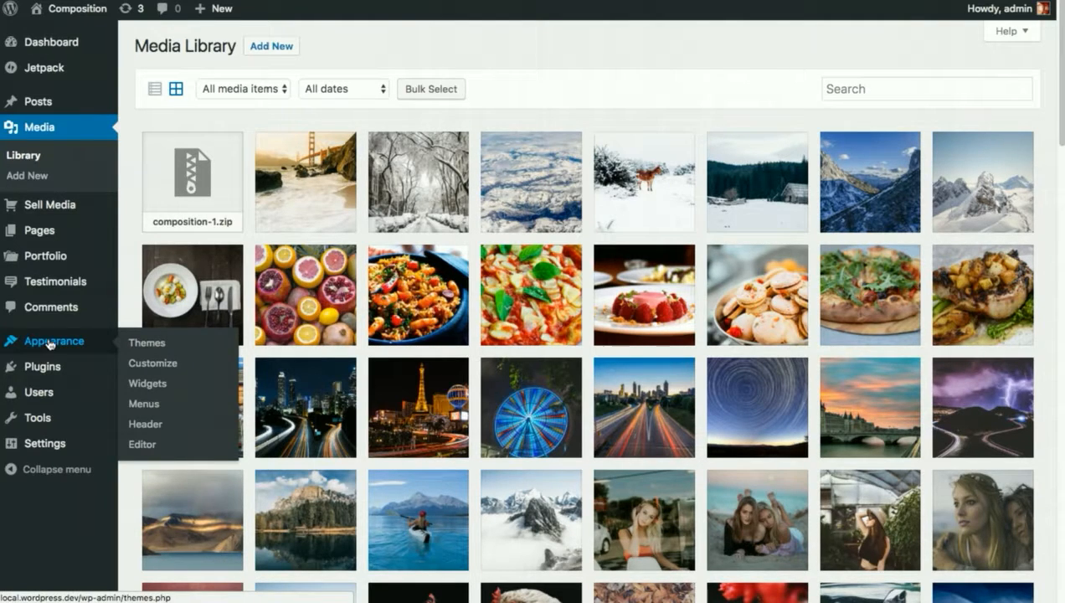
click(150, 371)
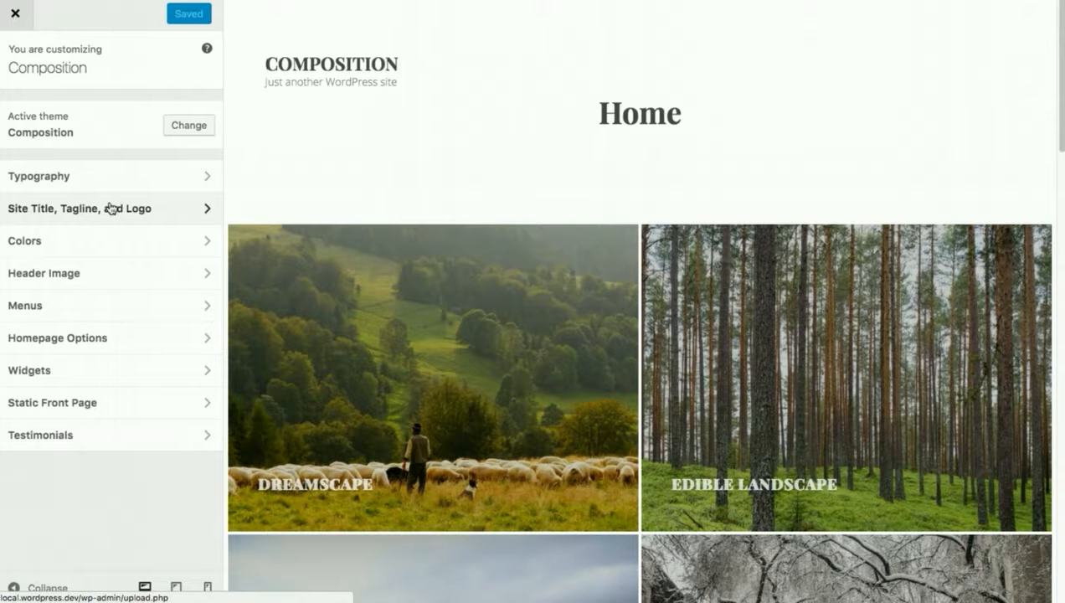
click(185, 182)
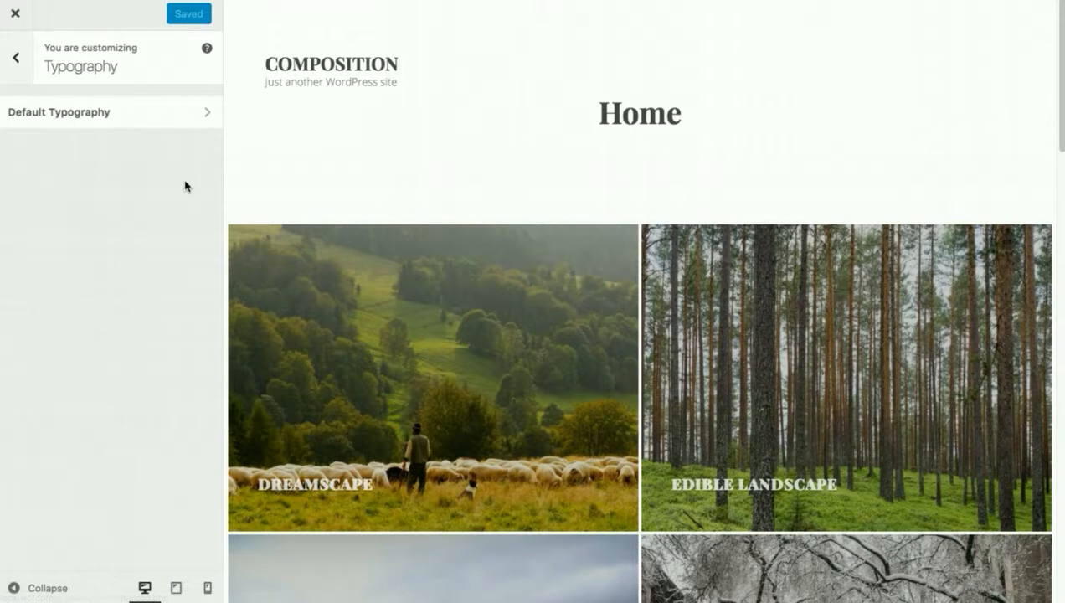
click(107, 124)
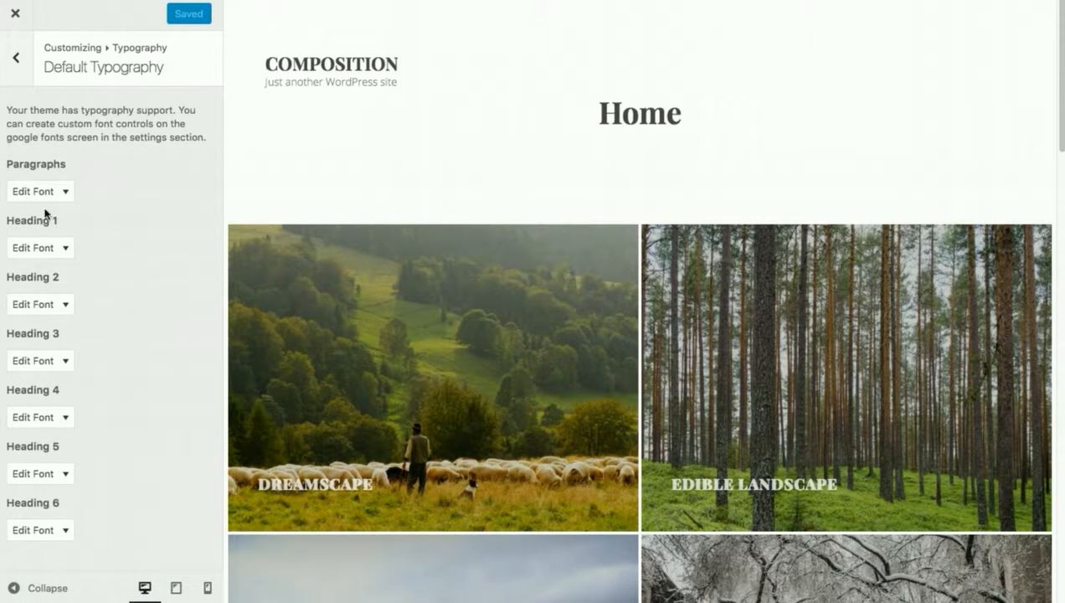
click(16, 57)
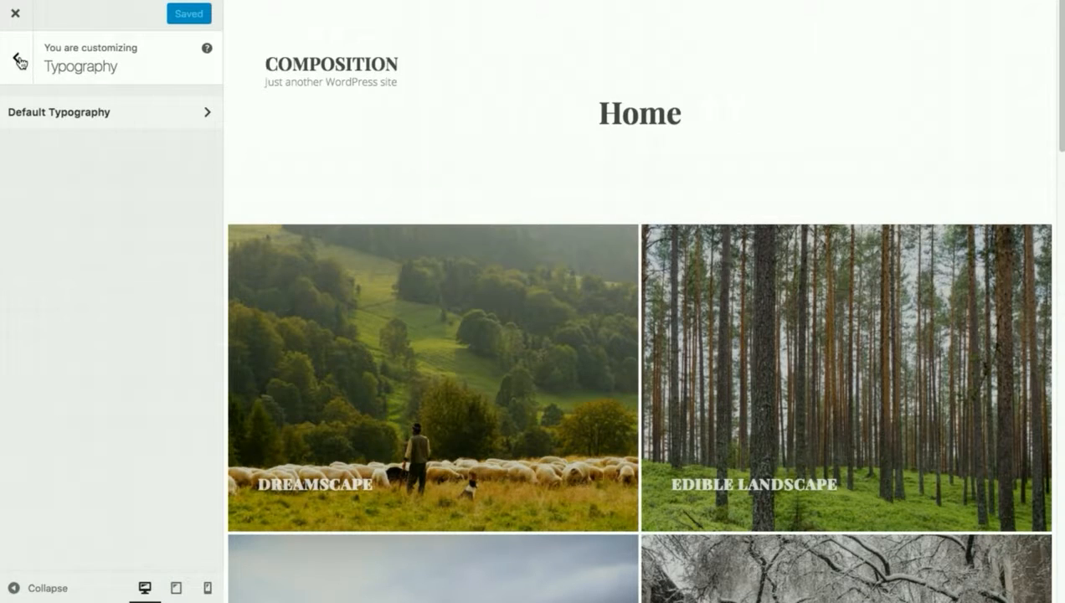
click(18, 60)
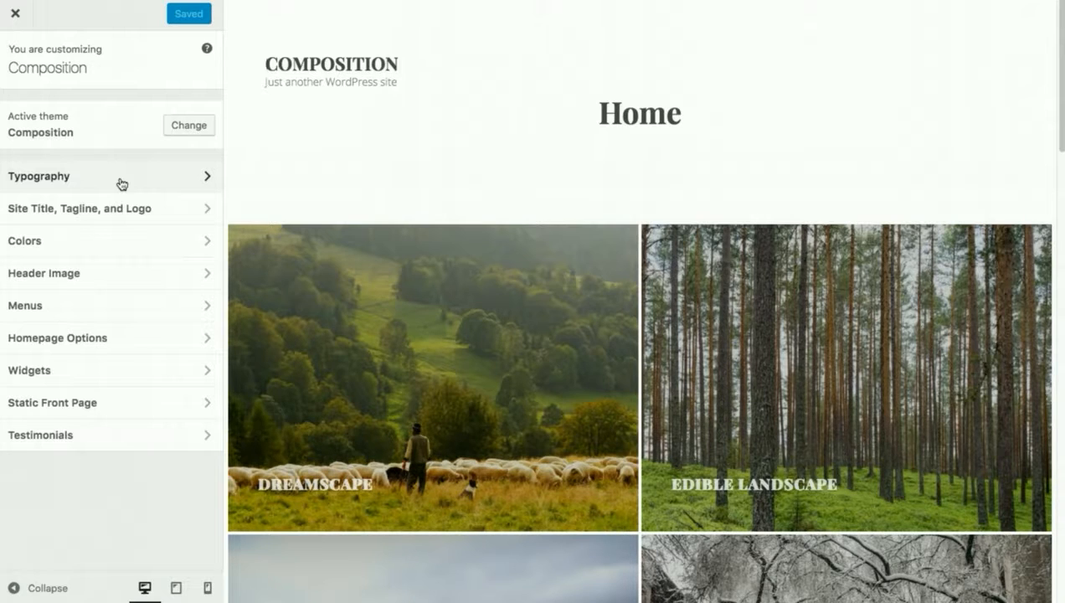
click(157, 209)
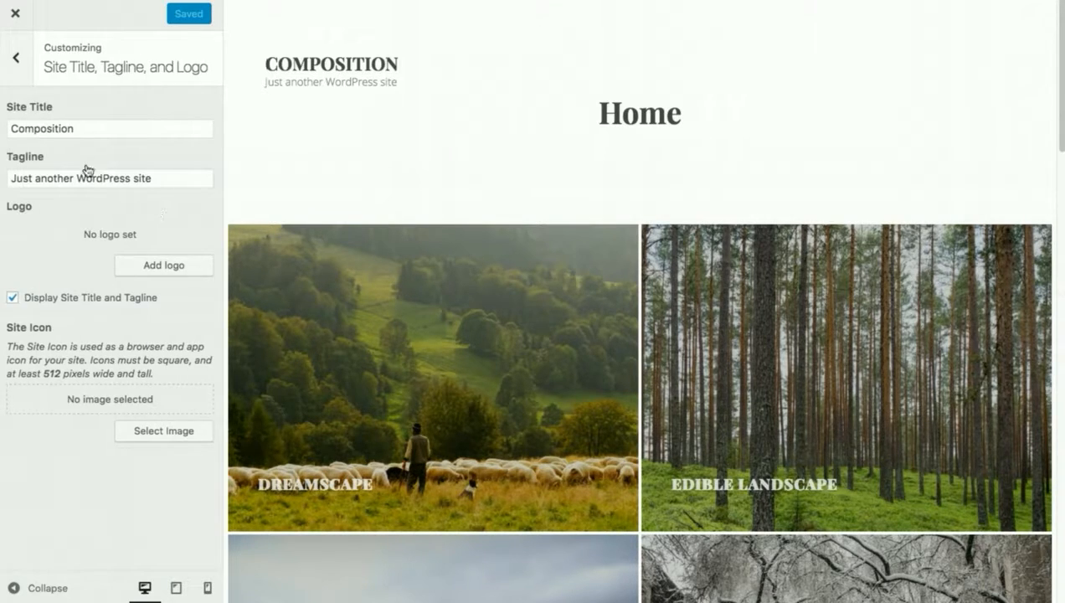
click(17, 58)
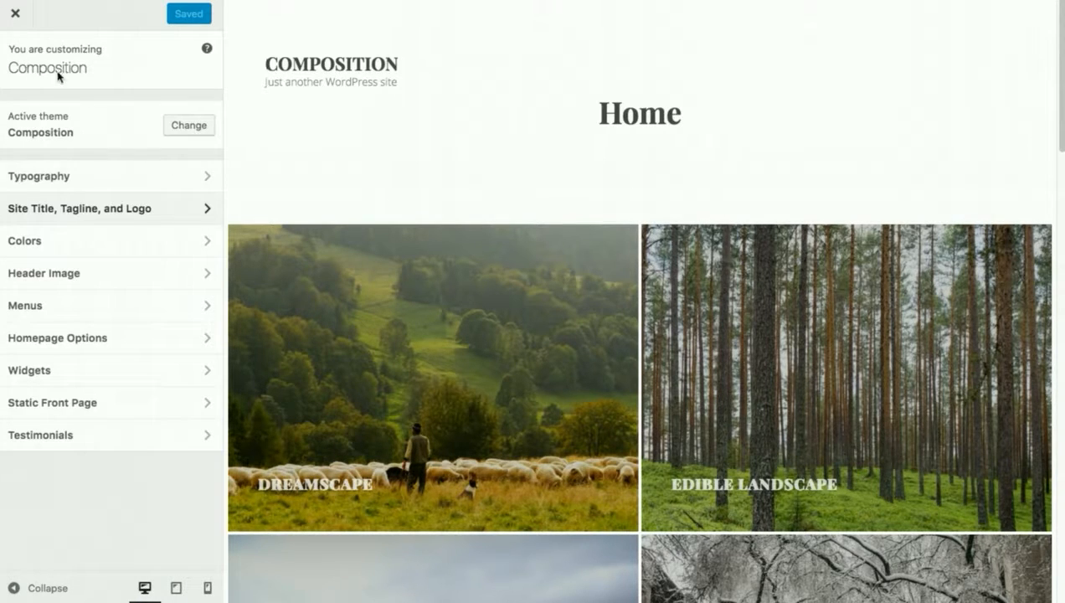
Set the header text color to #0a0a0a in the Customizer's Colors section.
click(111, 245)
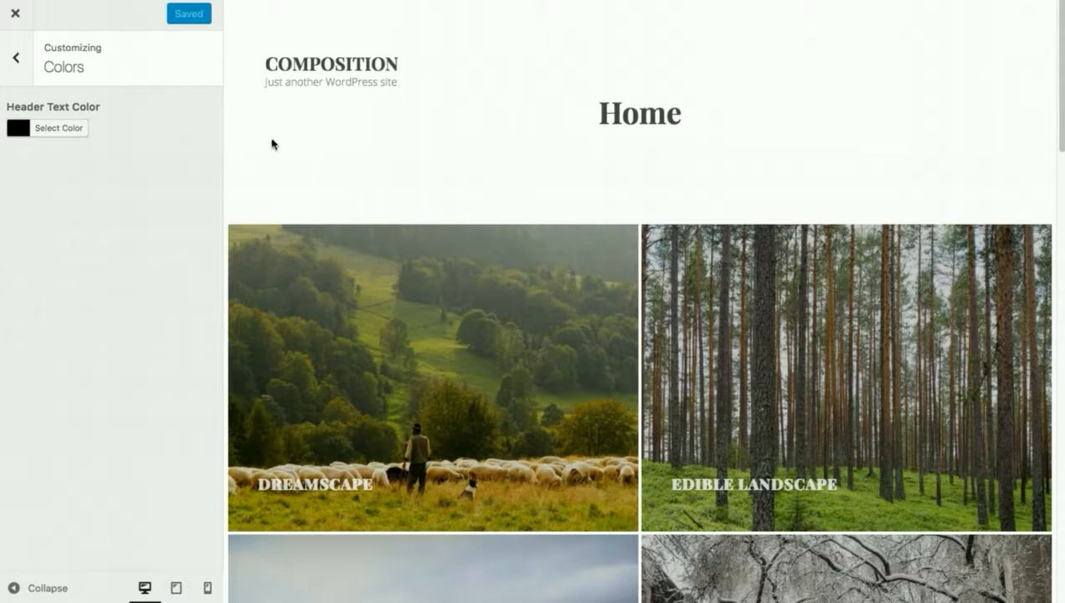
click(20, 131)
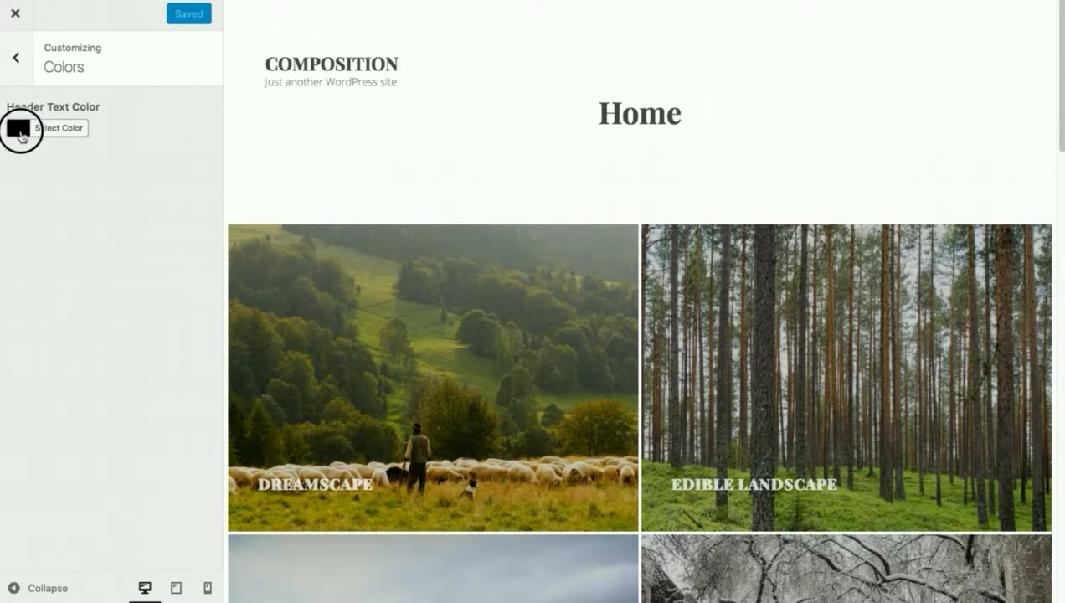
drag(71, 212, 15, 287)
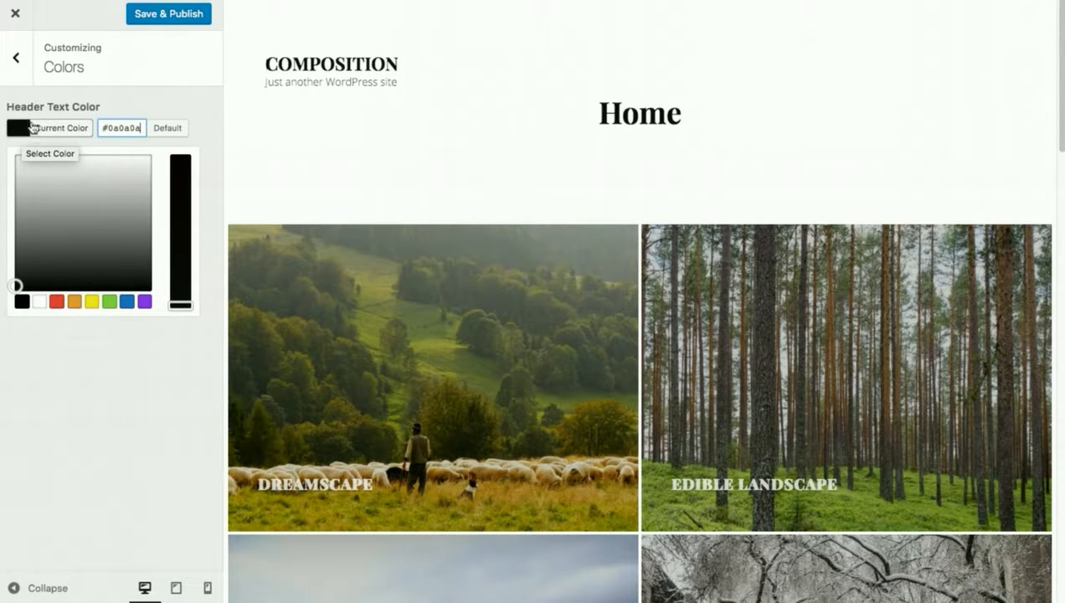
Examine the Header Image, Menus and Homepage Options sections of the Customizer.
click(20, 59)
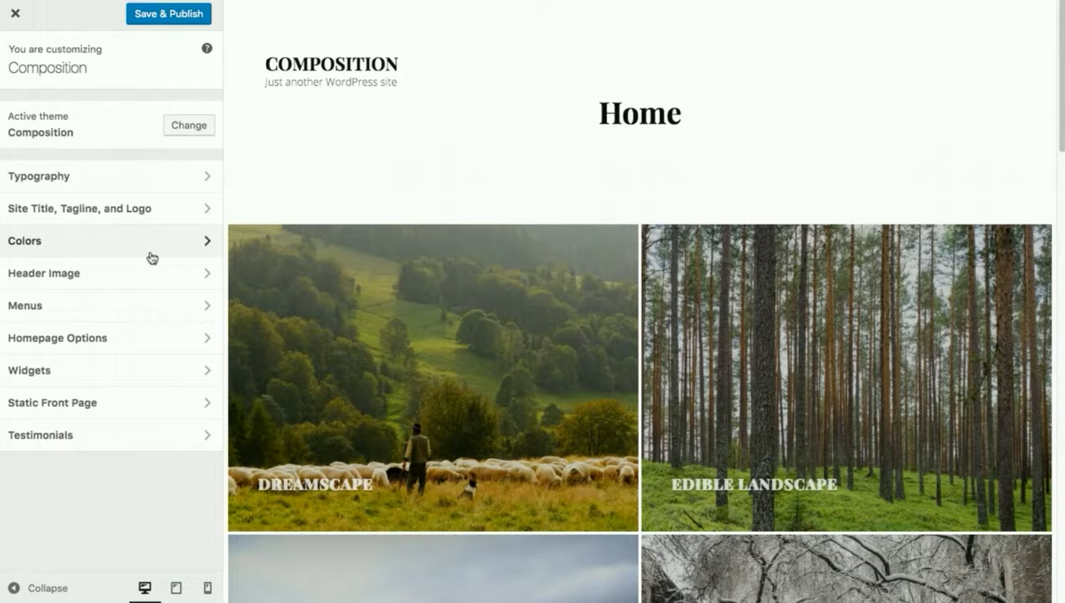
click(129, 282)
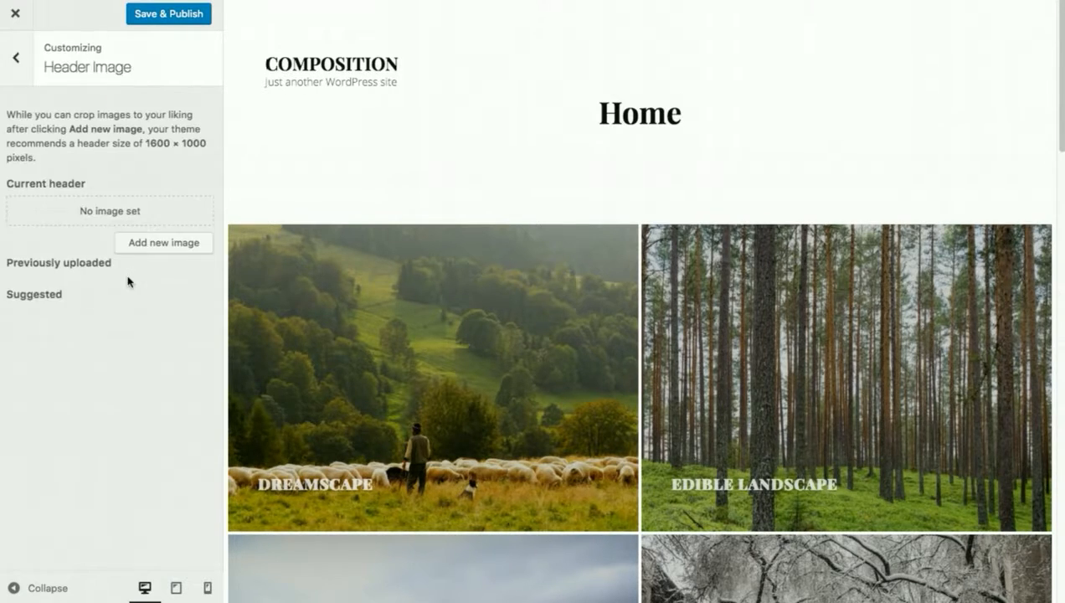
click(13, 61)
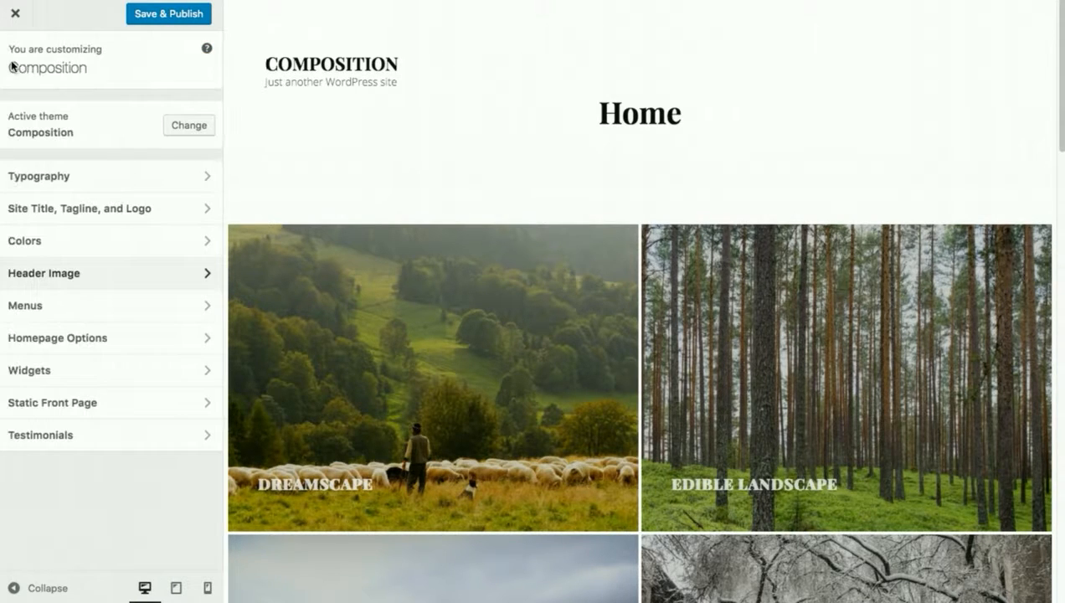
click(91, 311)
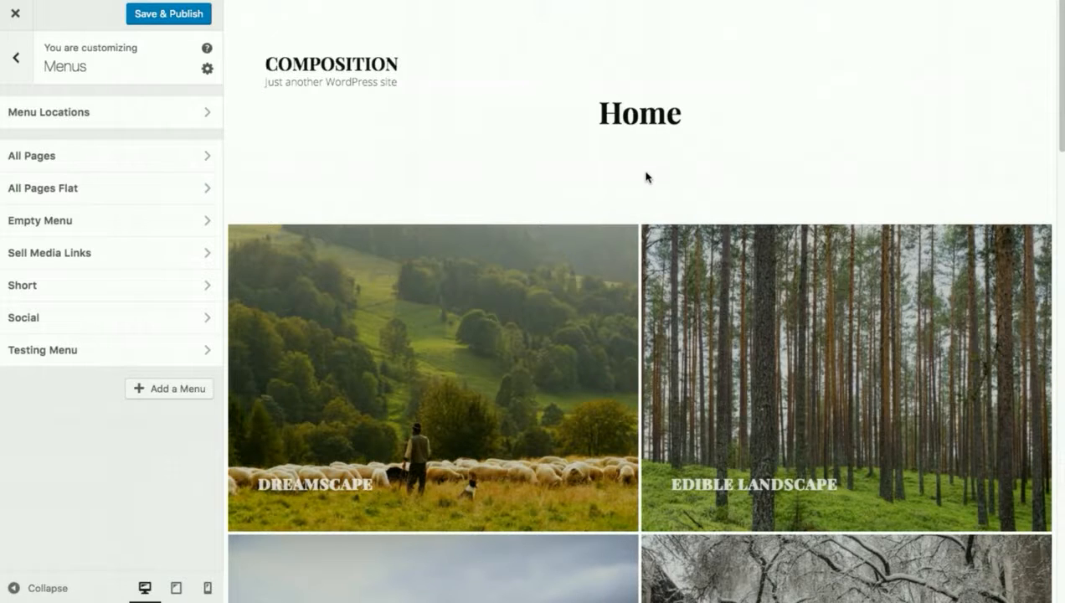
scroll(643, 176, down, 15)
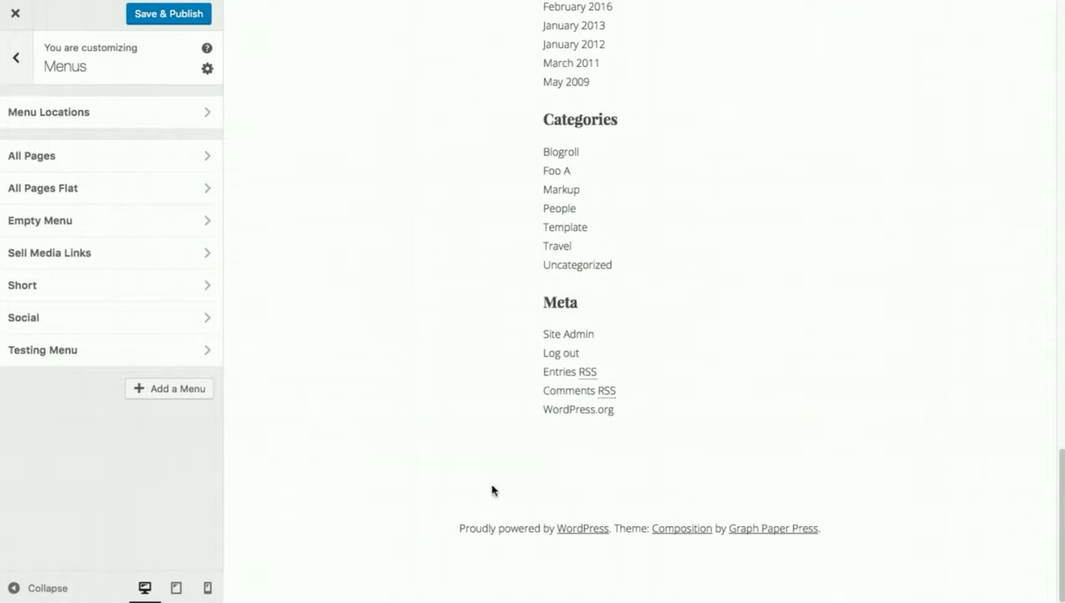
scroll(705, 493, up, 10)
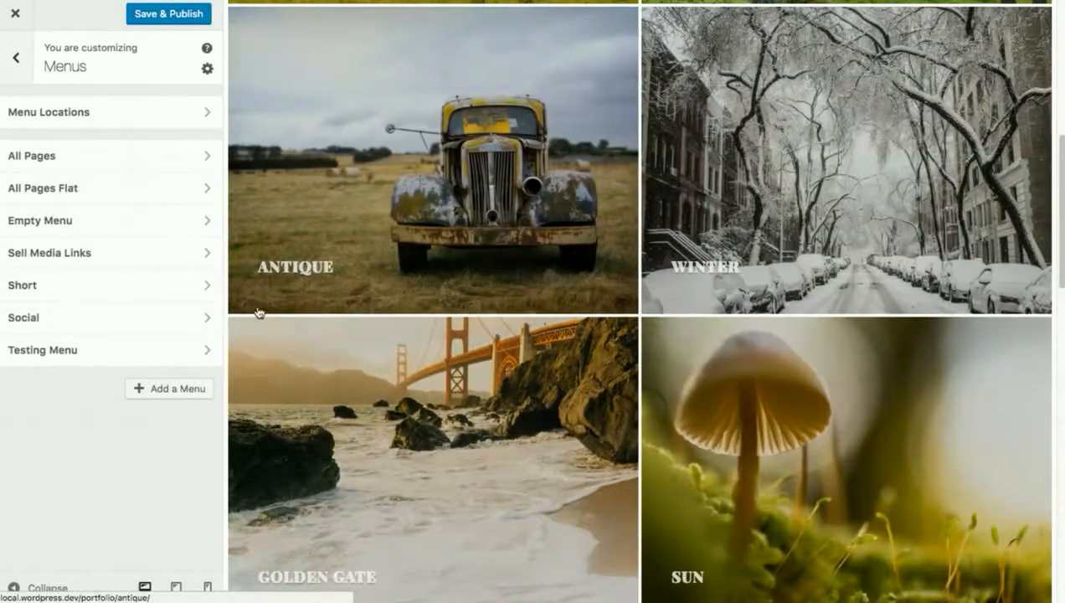
click(16, 57)
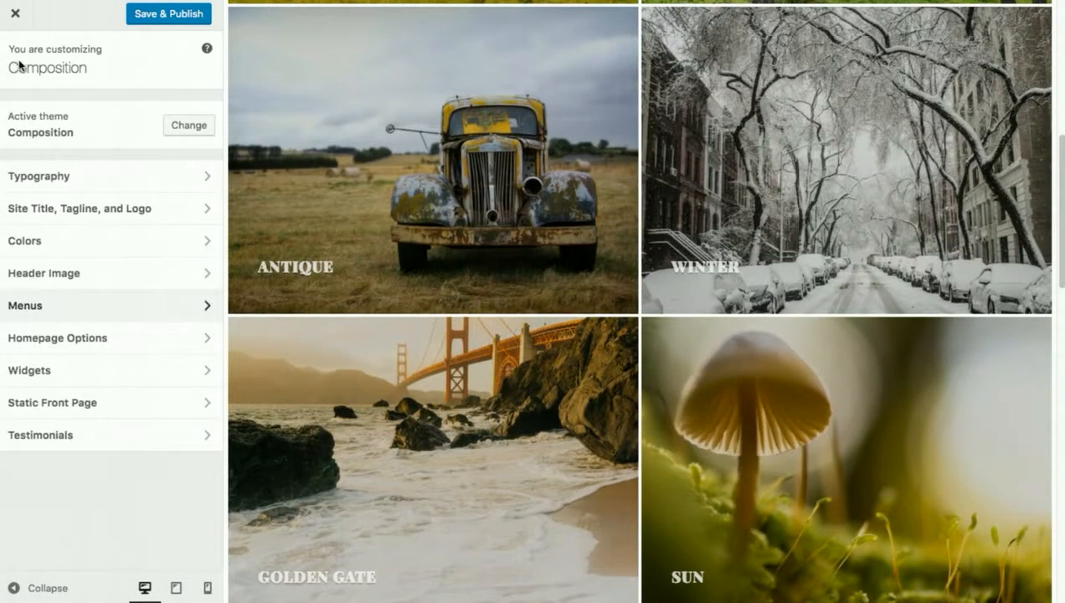
click(77, 343)
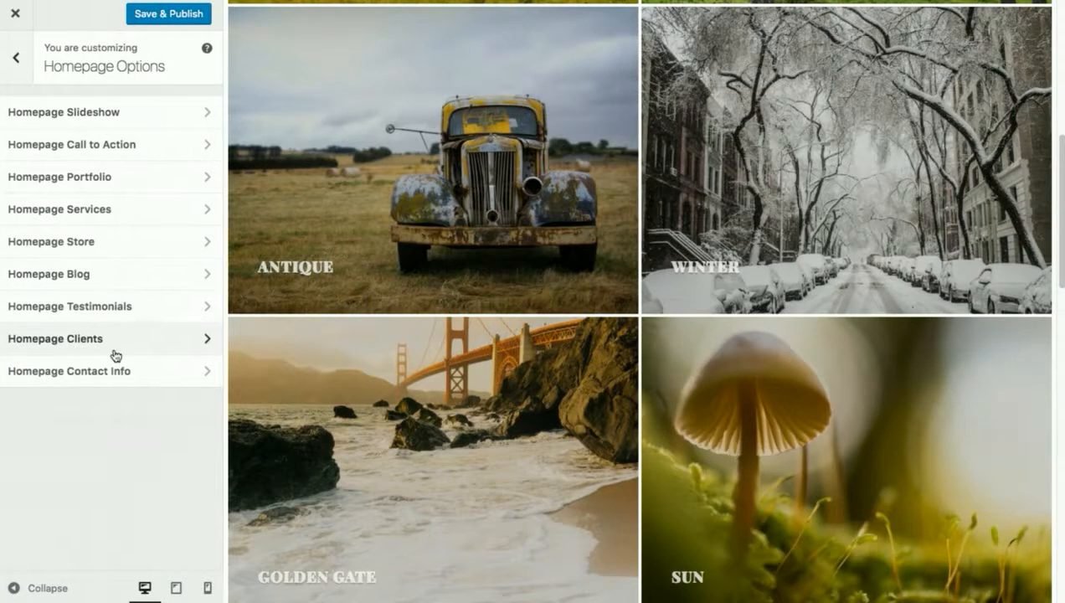
scroll(410, 277, up, 6)
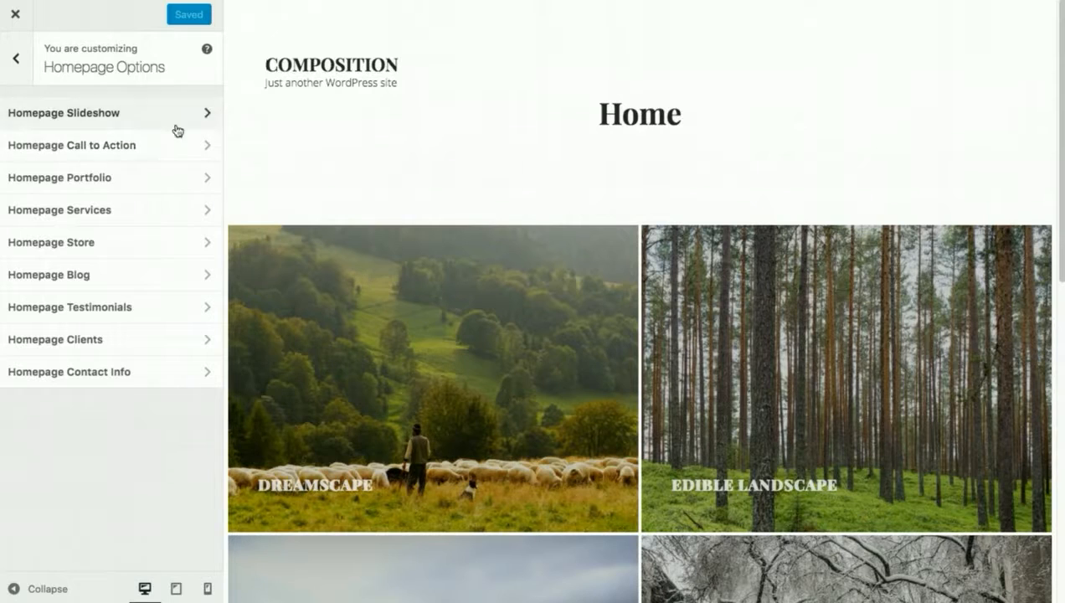
Examine the Widgets section and the Composition Footer Left widget area.
click(20, 60)
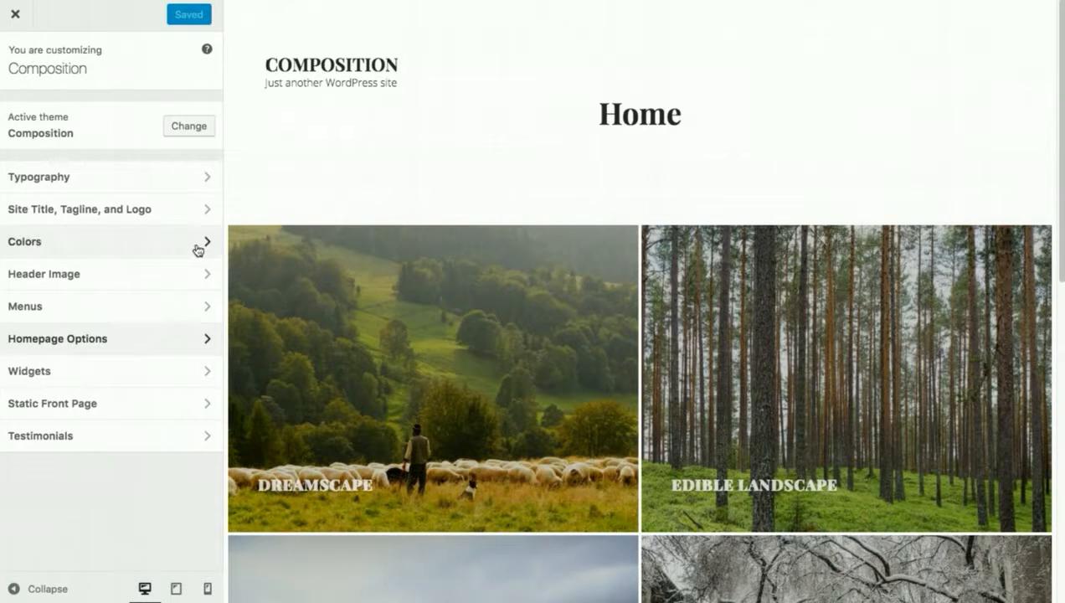
click(175, 375)
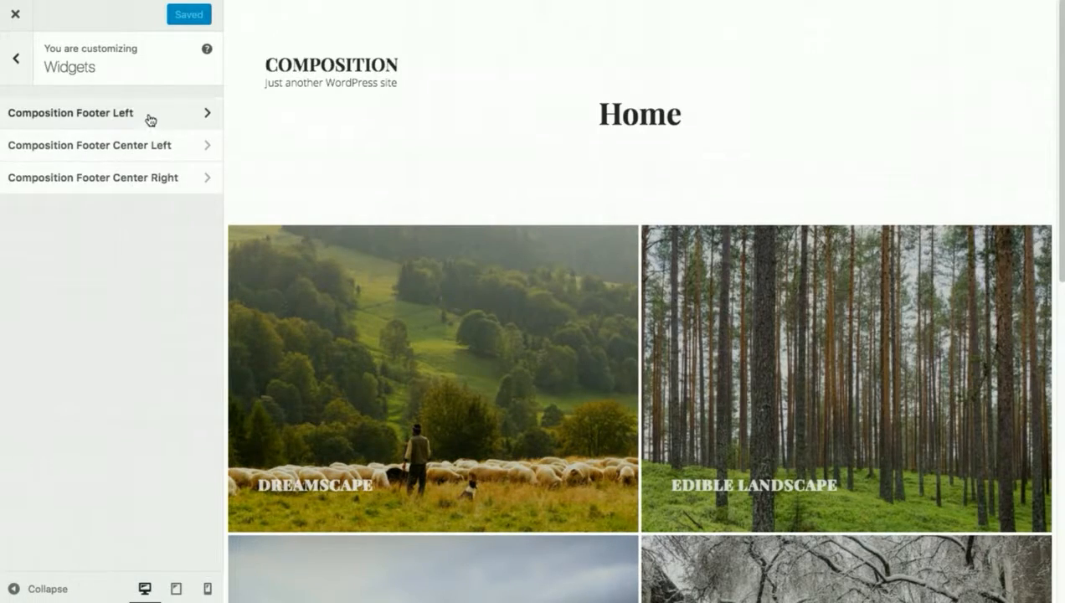
scroll(491, 316, down, 5)
scroll(491, 316, down, 2)
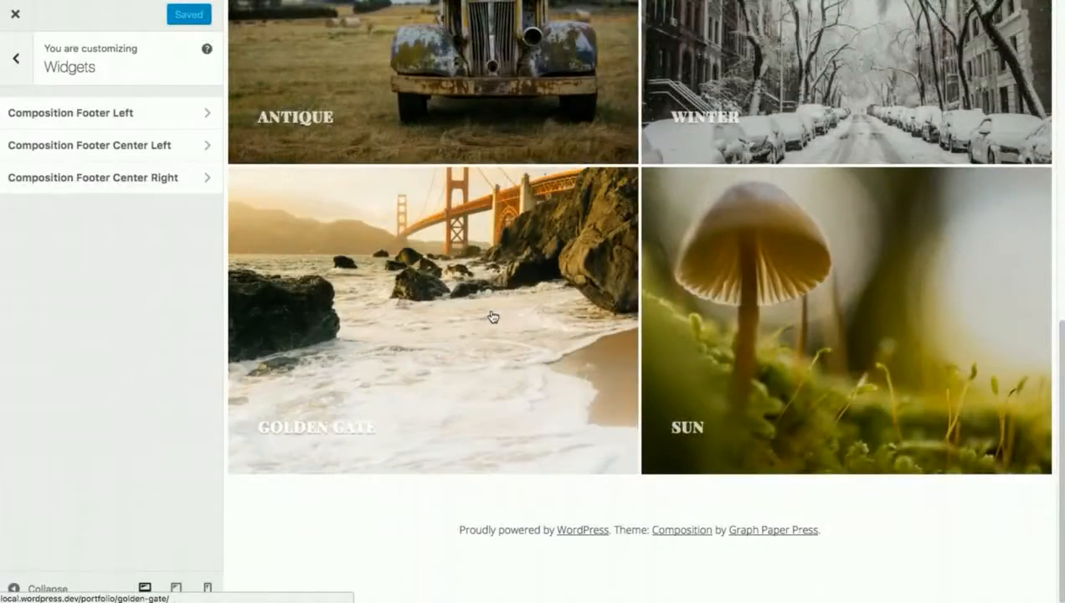
click(193, 118)
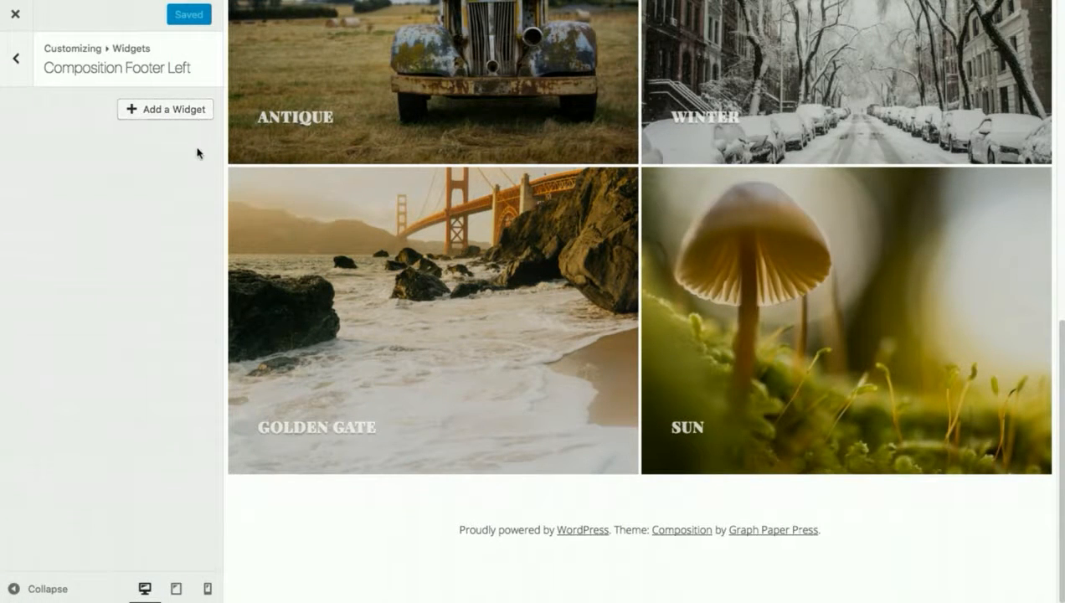
click(4, 67)
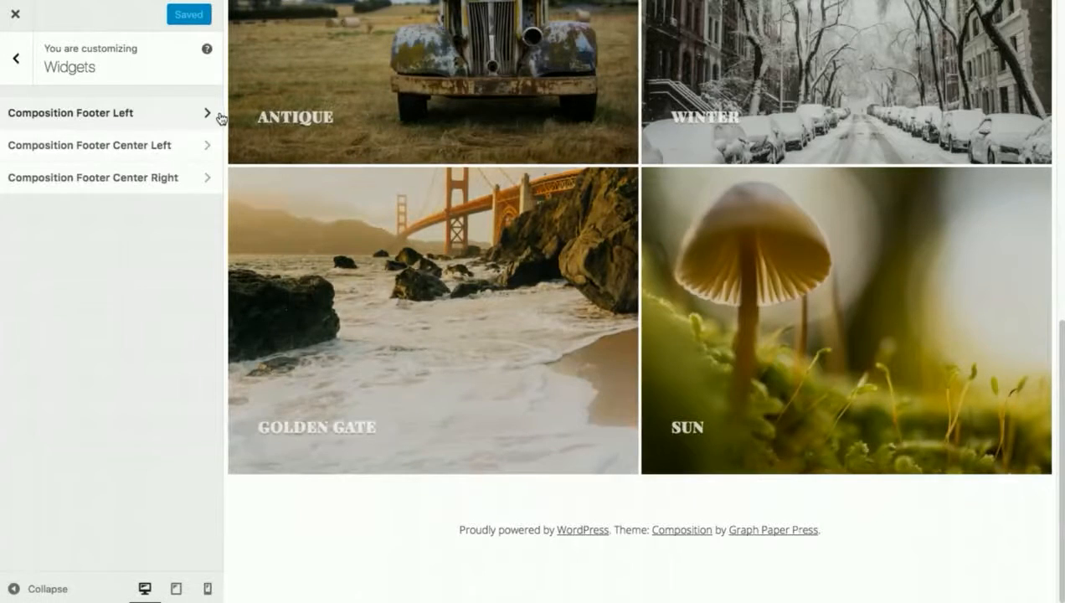
click(16, 60)
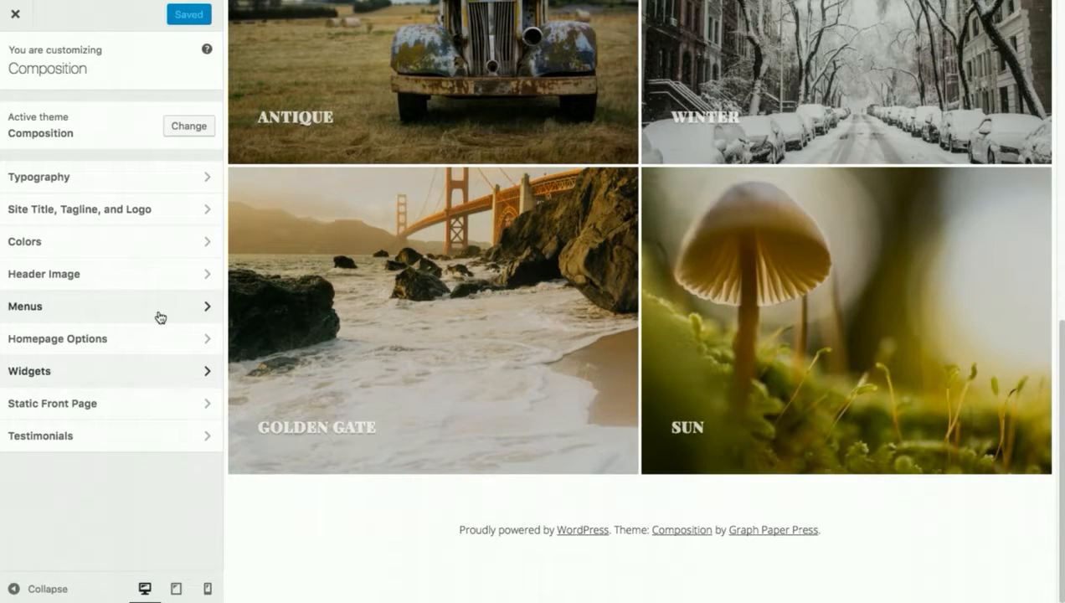
scroll(442, 230, up, 10)
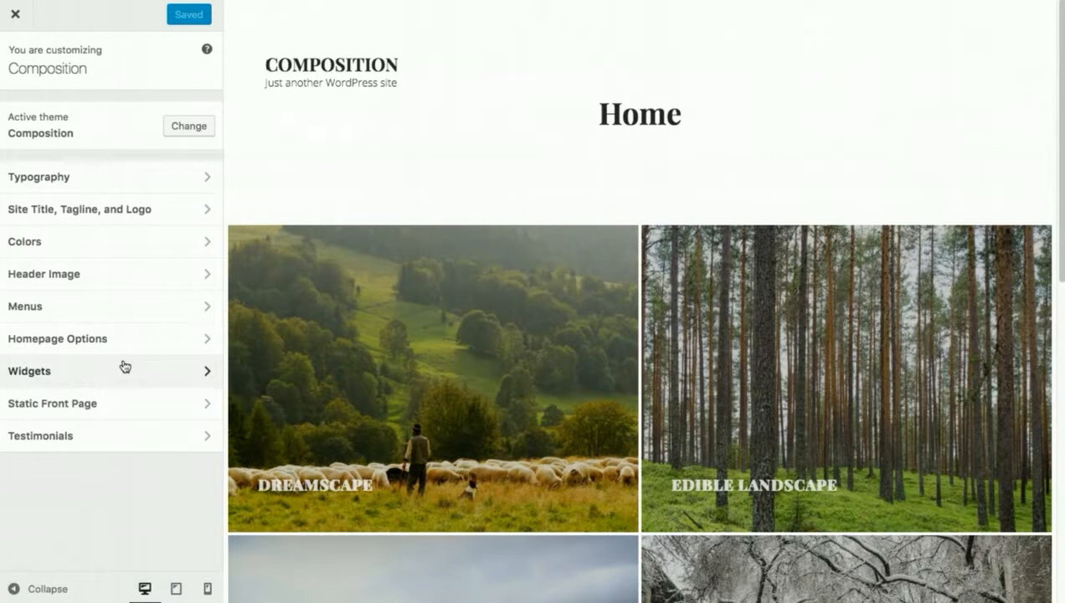
Assign the Short menu to the Header Primary Menu location.
click(97, 307)
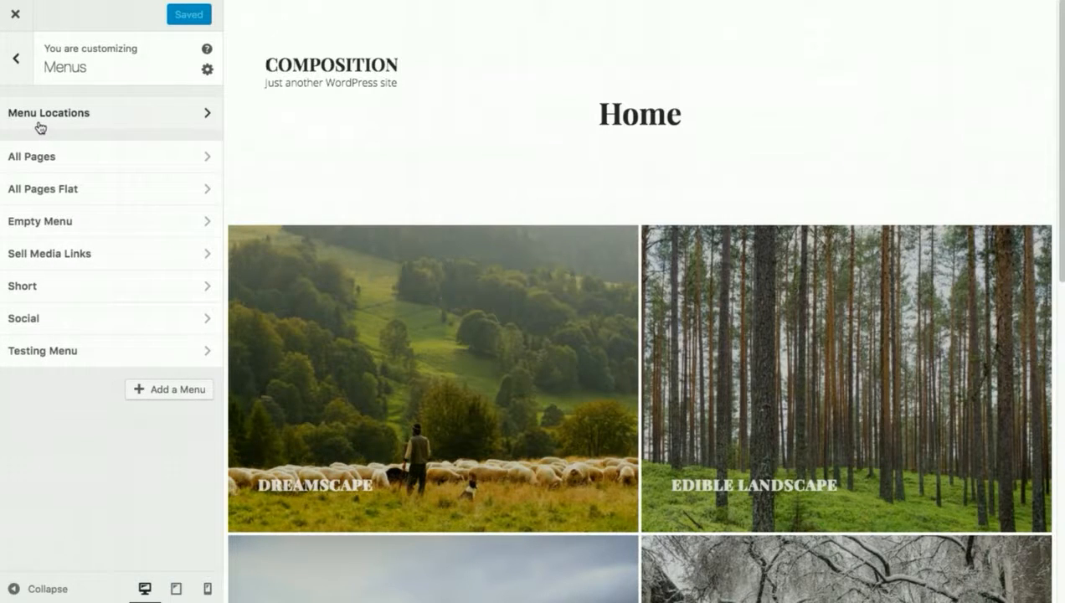
click(131, 116)
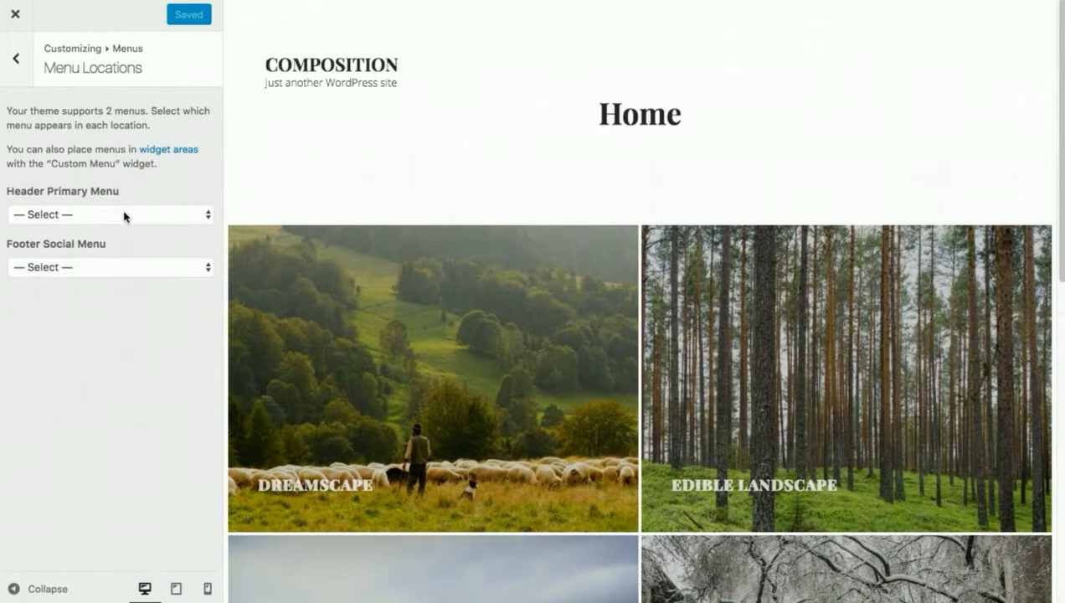
click(124, 214)
click(191, 193)
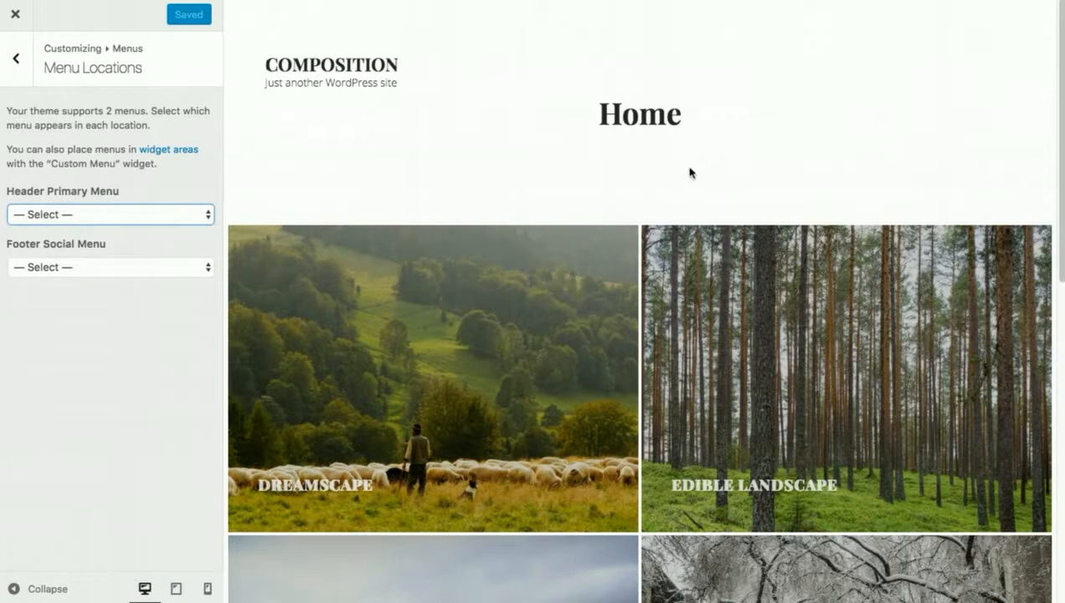
scroll(711, 221, down, 10)
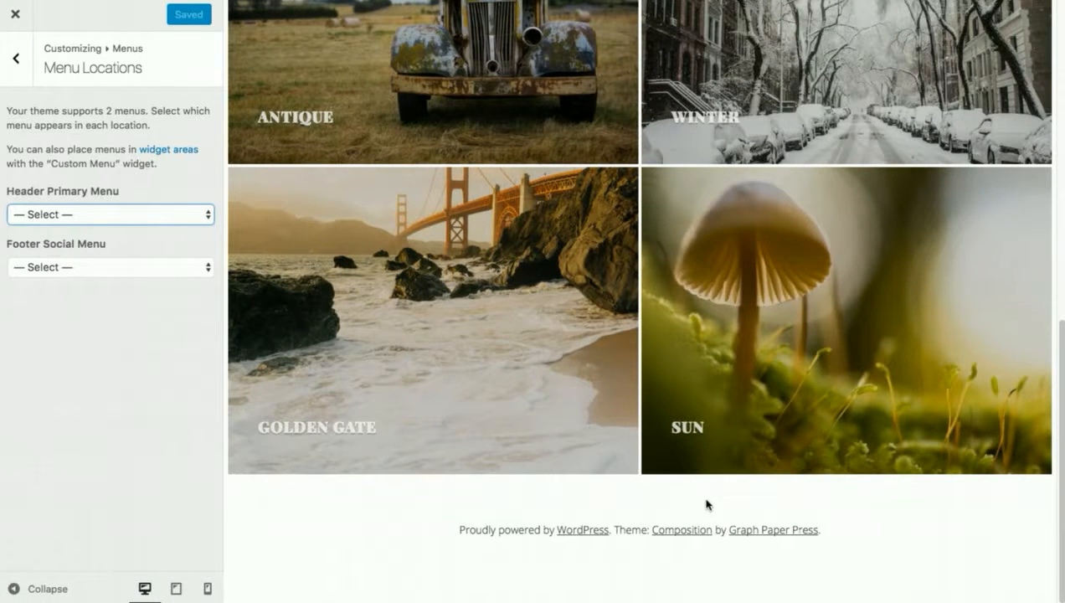
click(153, 243)
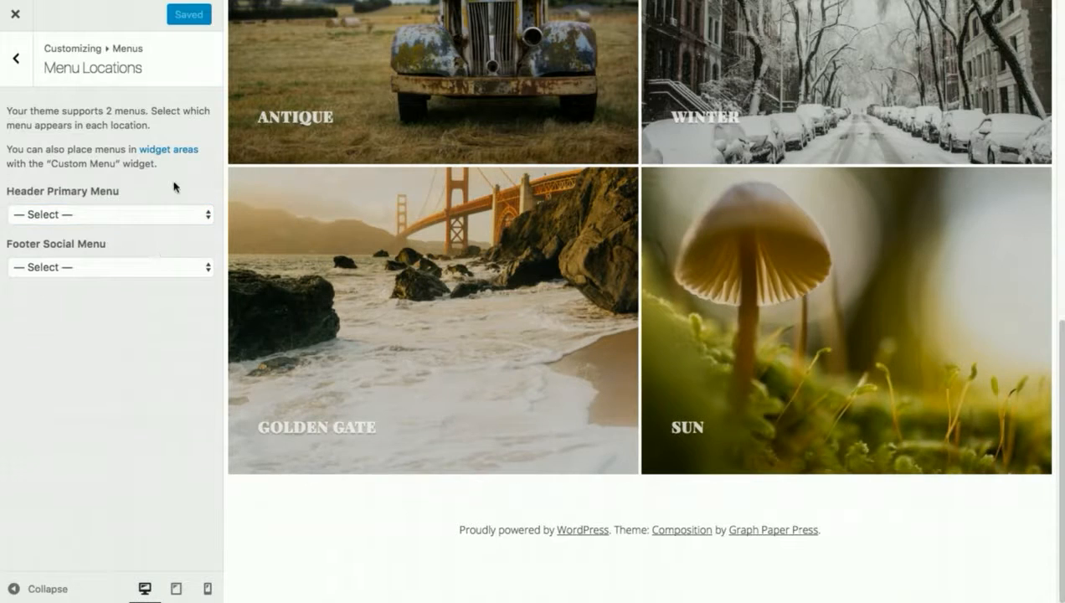
click(16, 58)
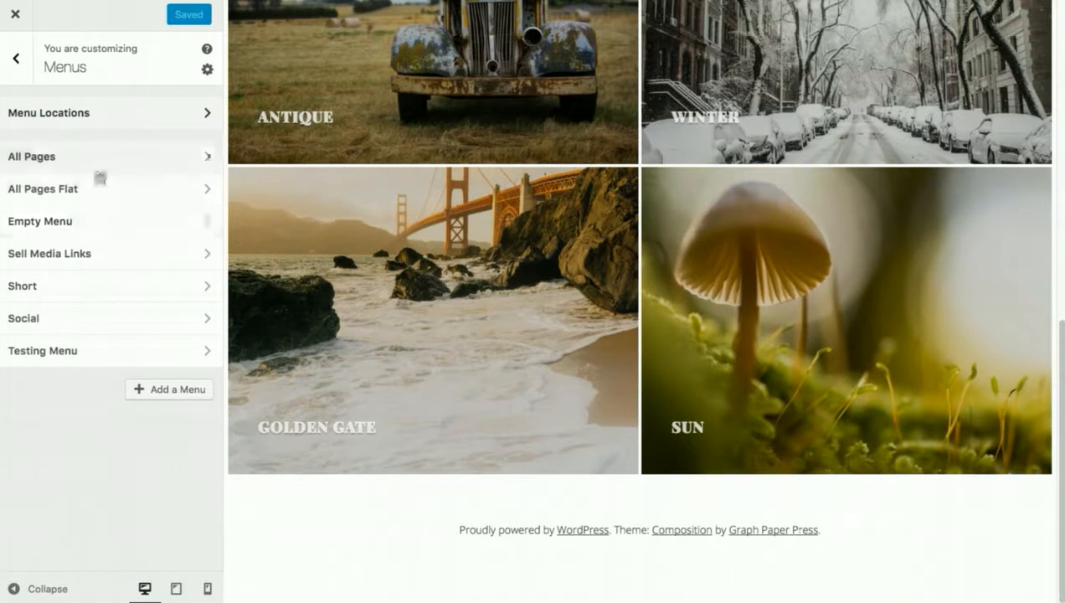
click(121, 293)
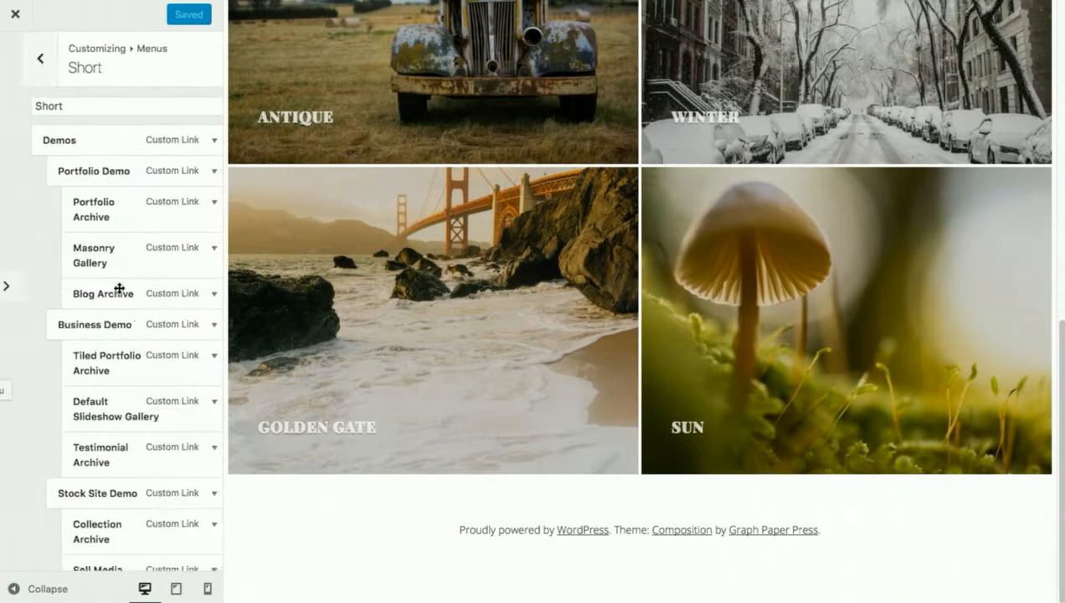
scroll(826, 80, up, 10)
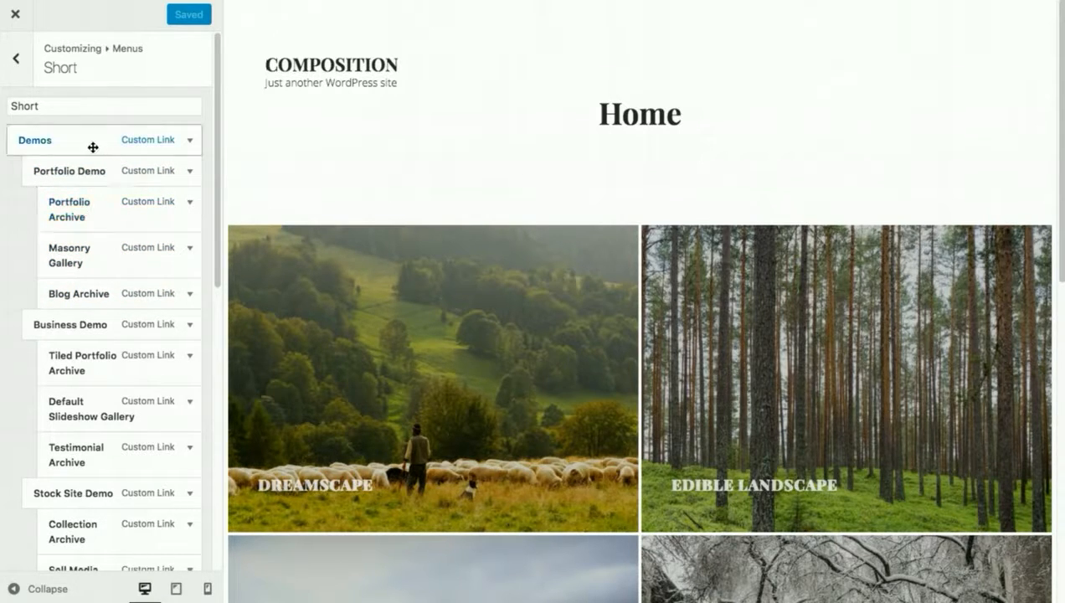
scroll(75, 335, down, 6)
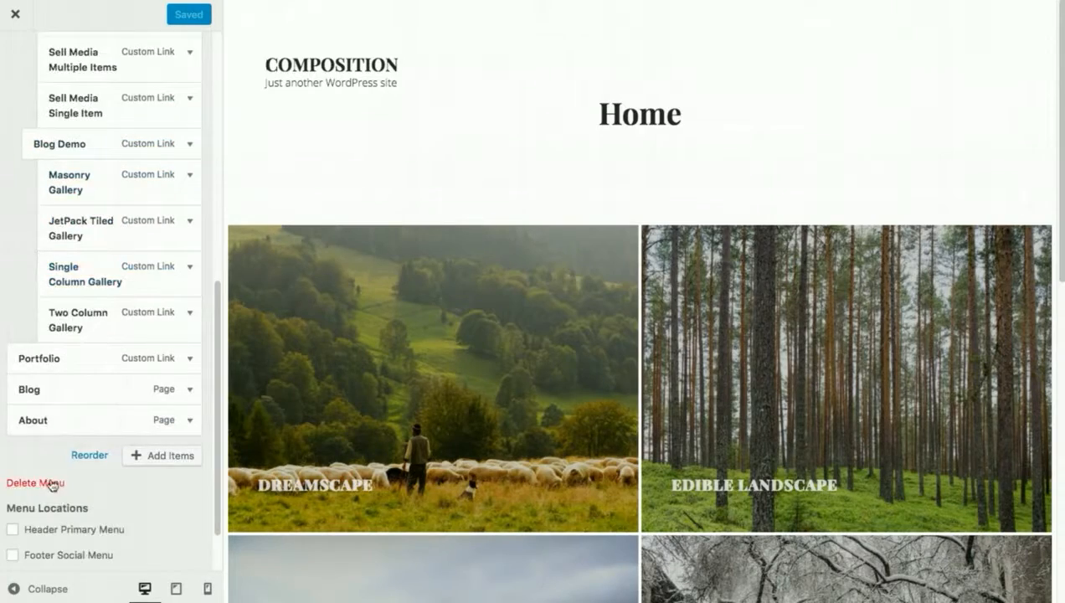
click(13, 529)
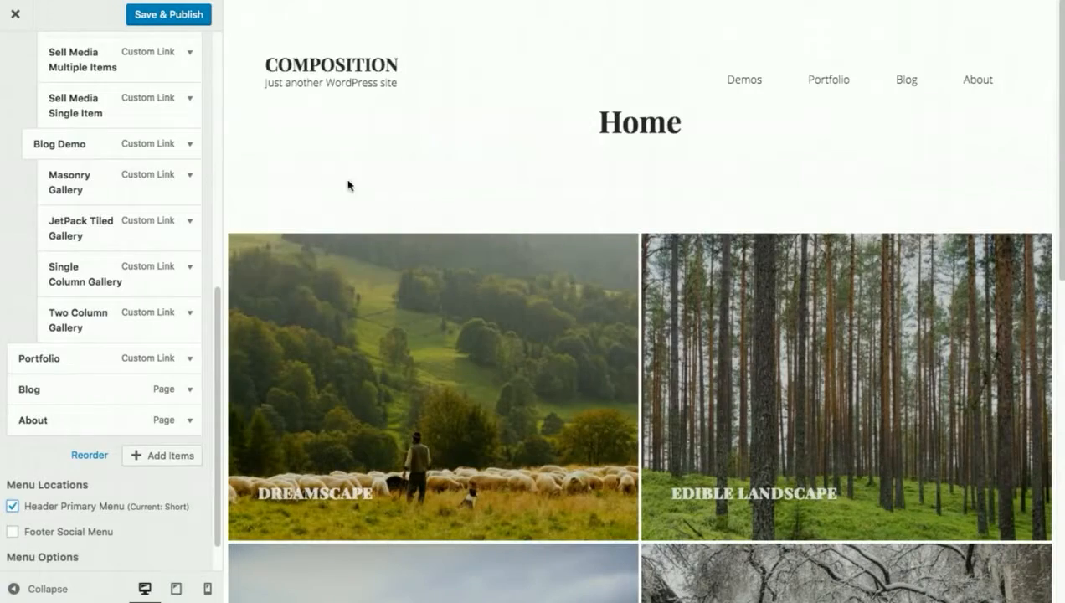
scroll(111, 159, up, 6)
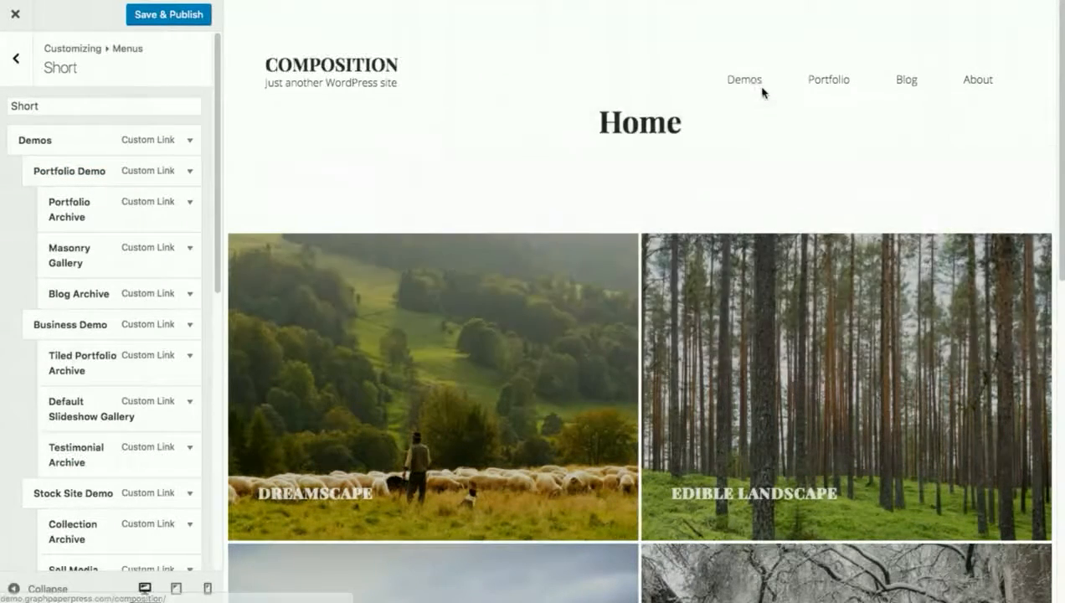
Review the nested items of the Short menu.
mouse_move(751, 85)
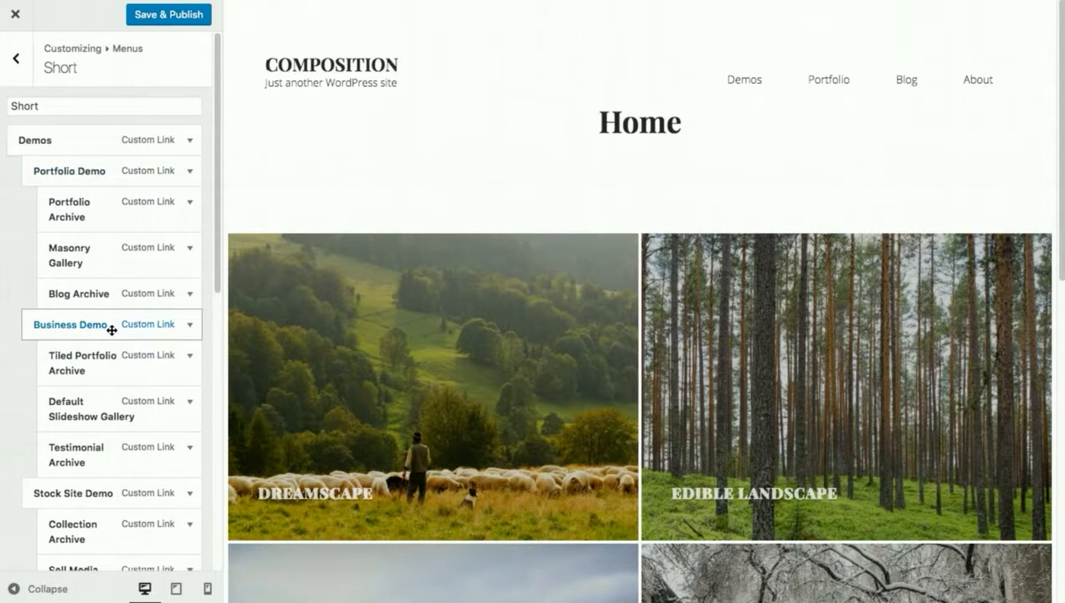
scroll(51, 373, down, 3)
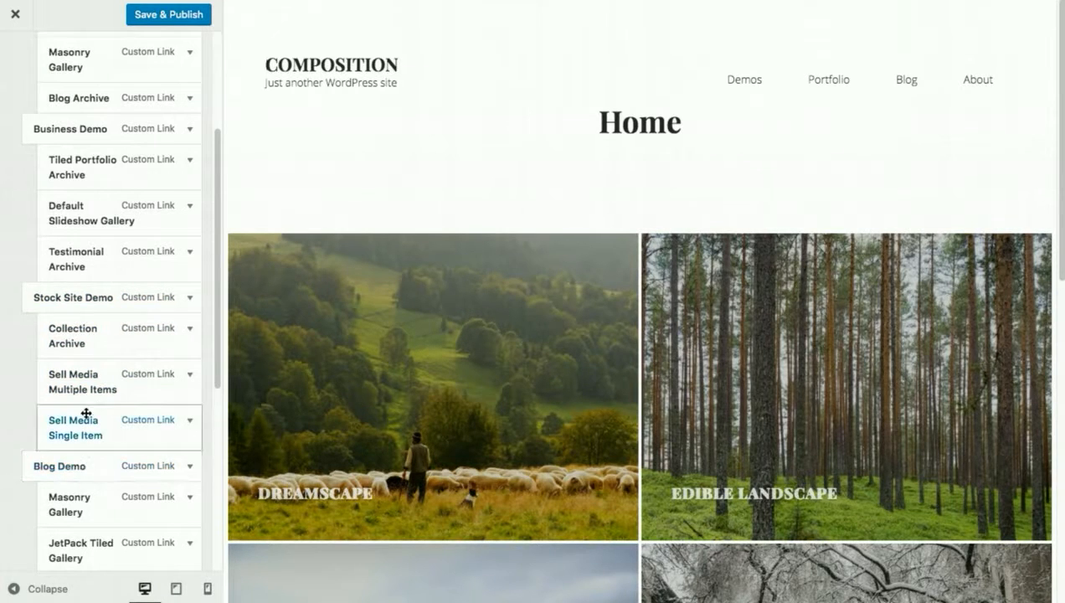
scroll(86, 412, up, 3)
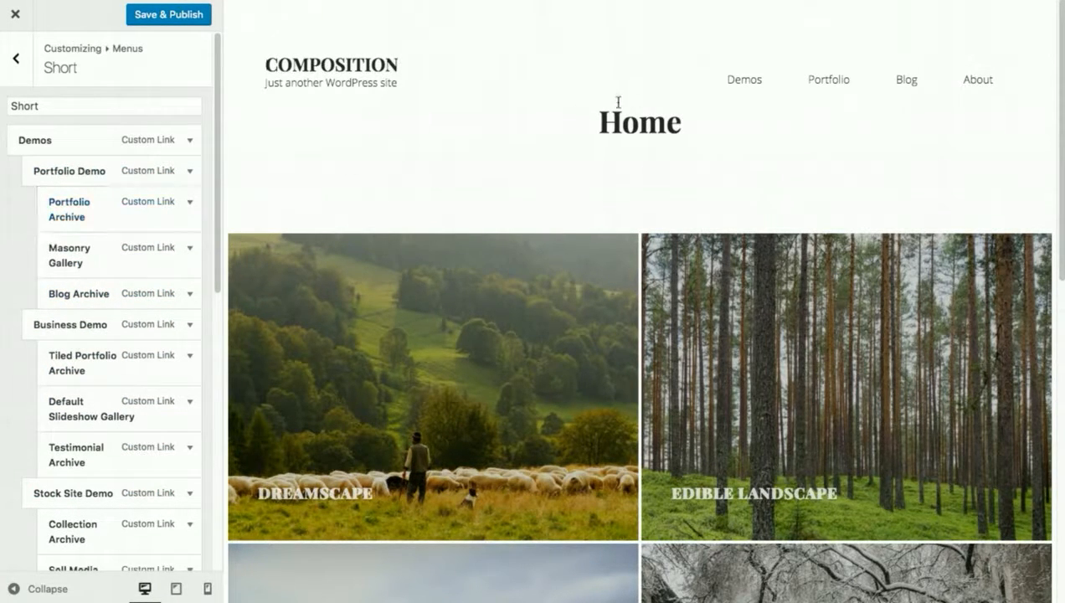
mouse_move(713, 76)
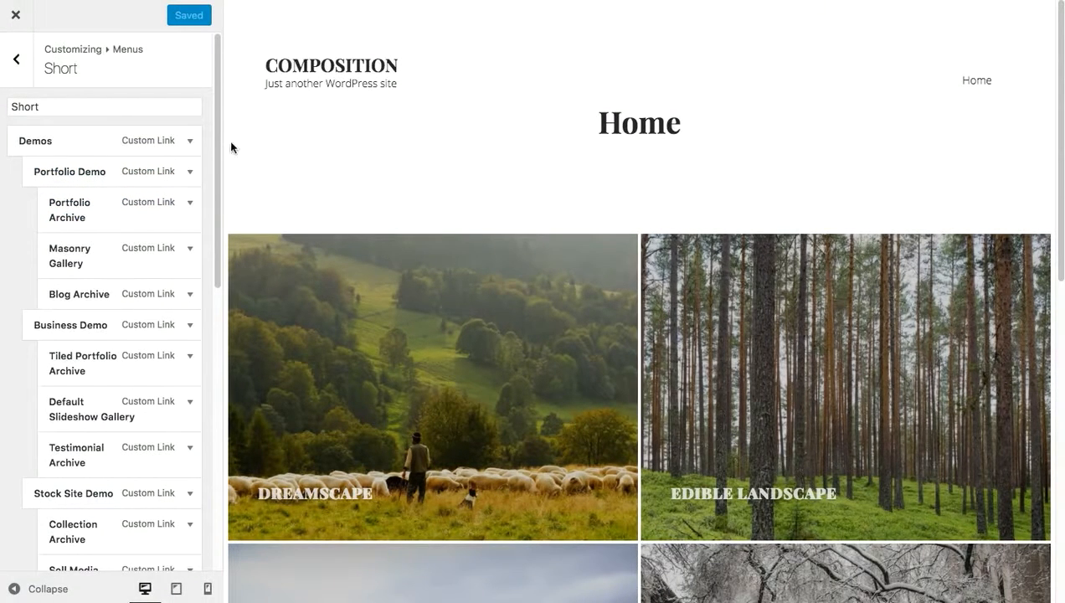
Close the Customizer and open the admin Dashboard.
click(16, 62)
click(16, 62)
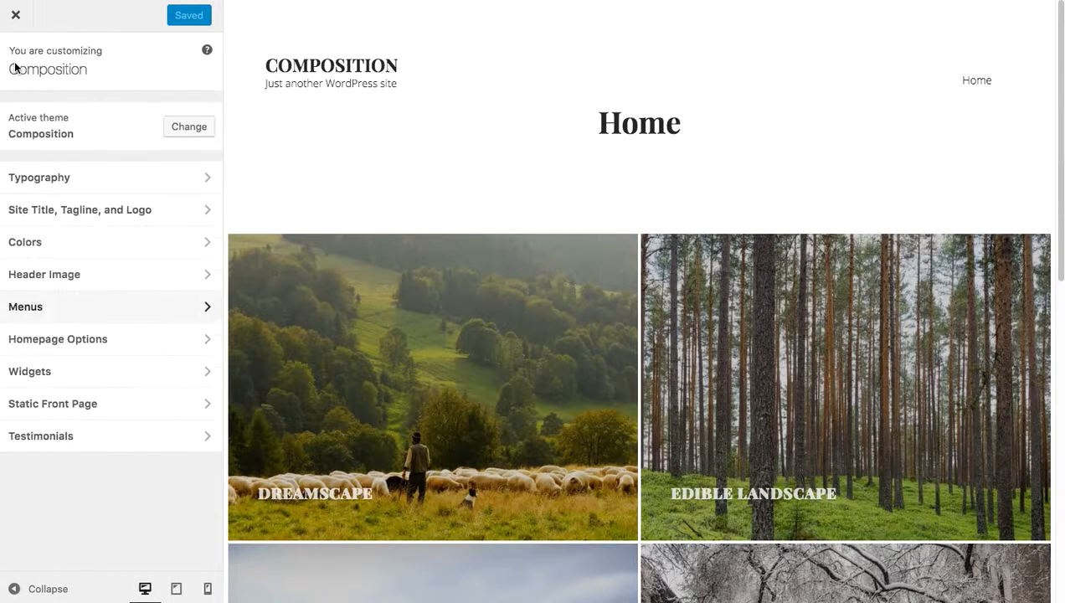
click(16, 15)
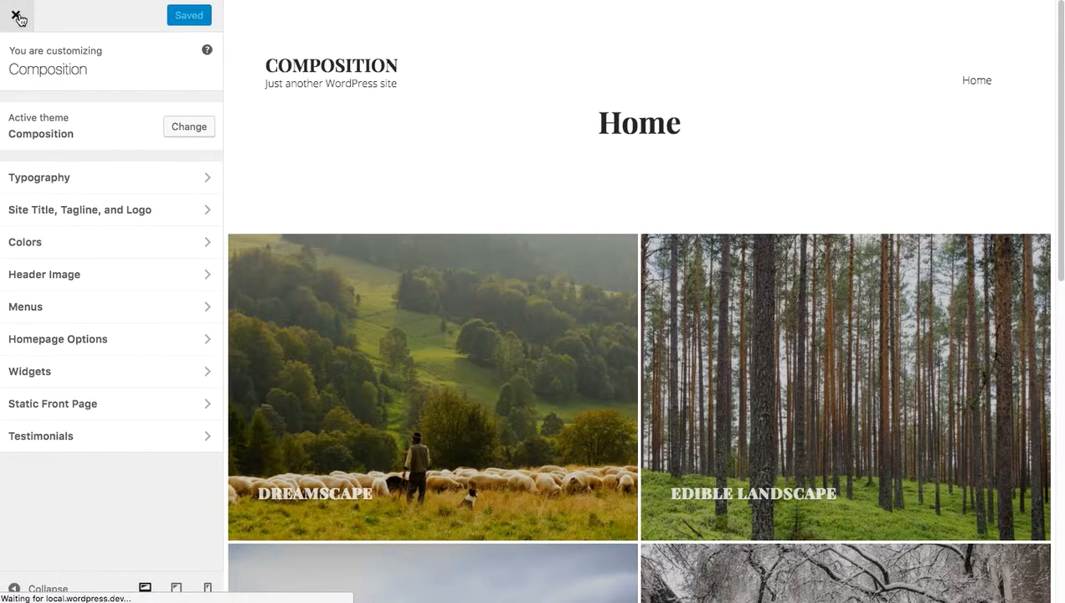
mouse_move(78, 10)
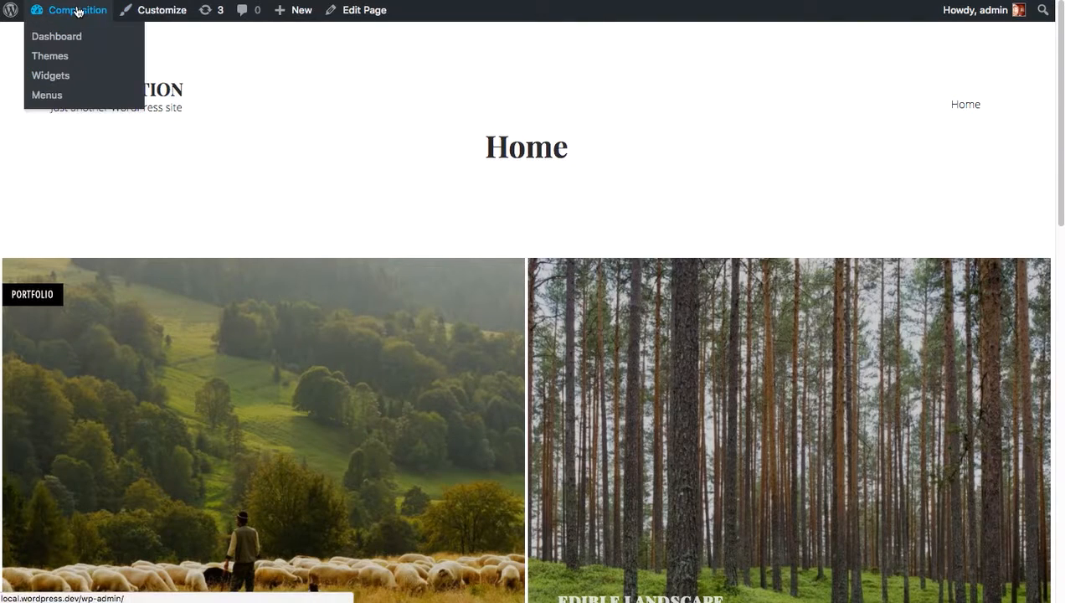
click(79, 44)
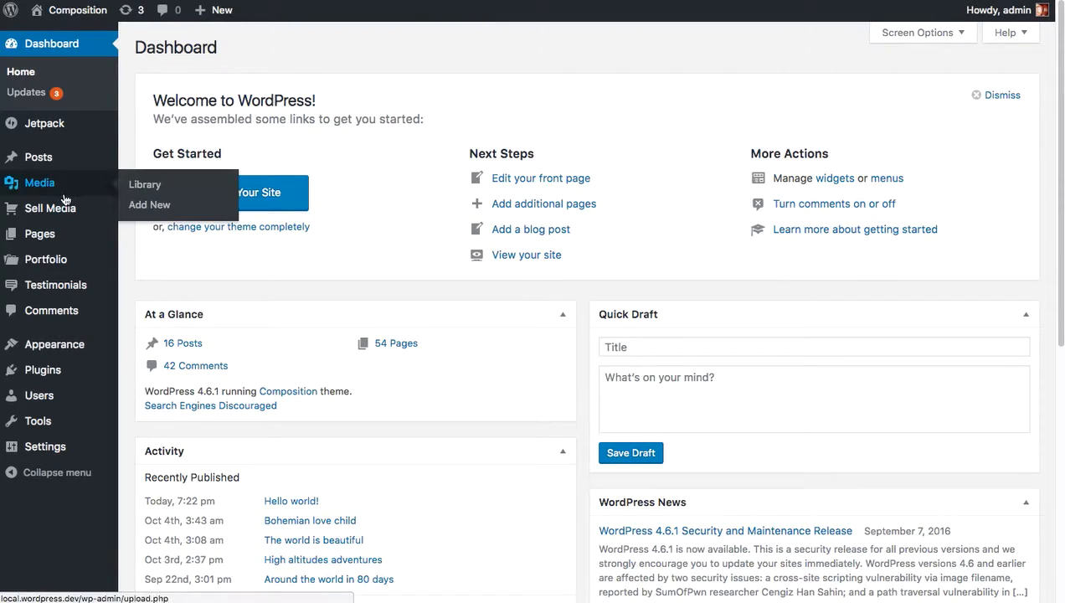
Open the Home page for editing and add the [sell_media_search] shortcode on a new line below the welcome text.
mouse_move(65, 240)
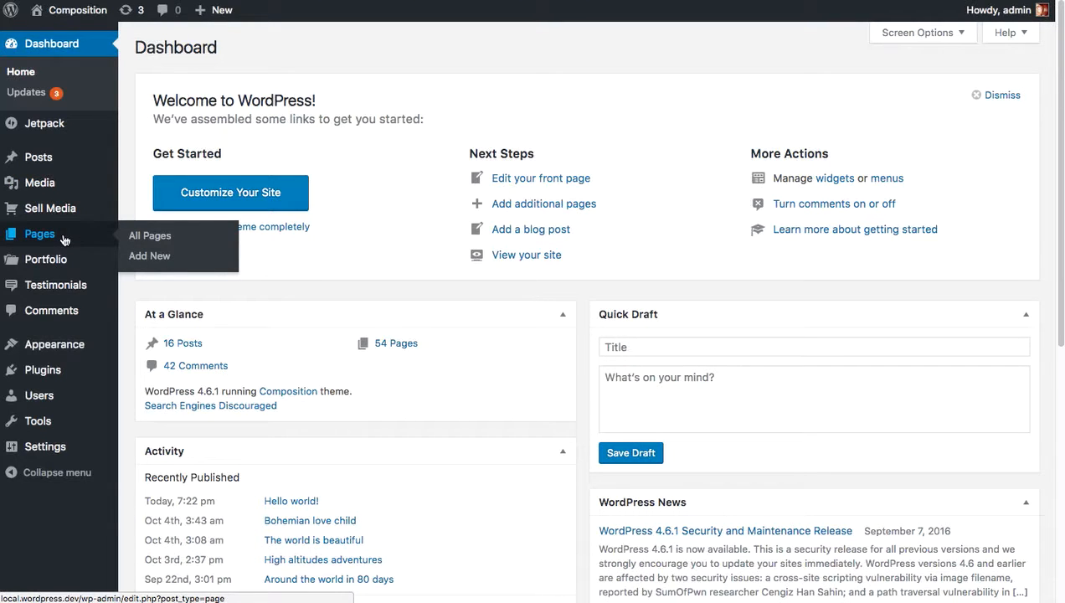
click(65, 239)
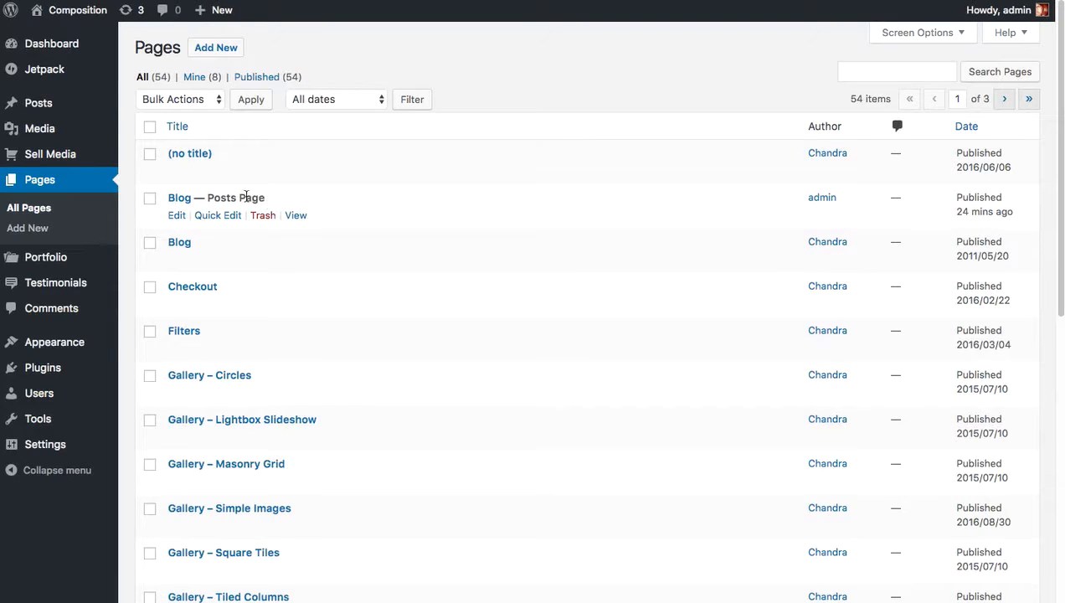
scroll(378, 294, down, 10)
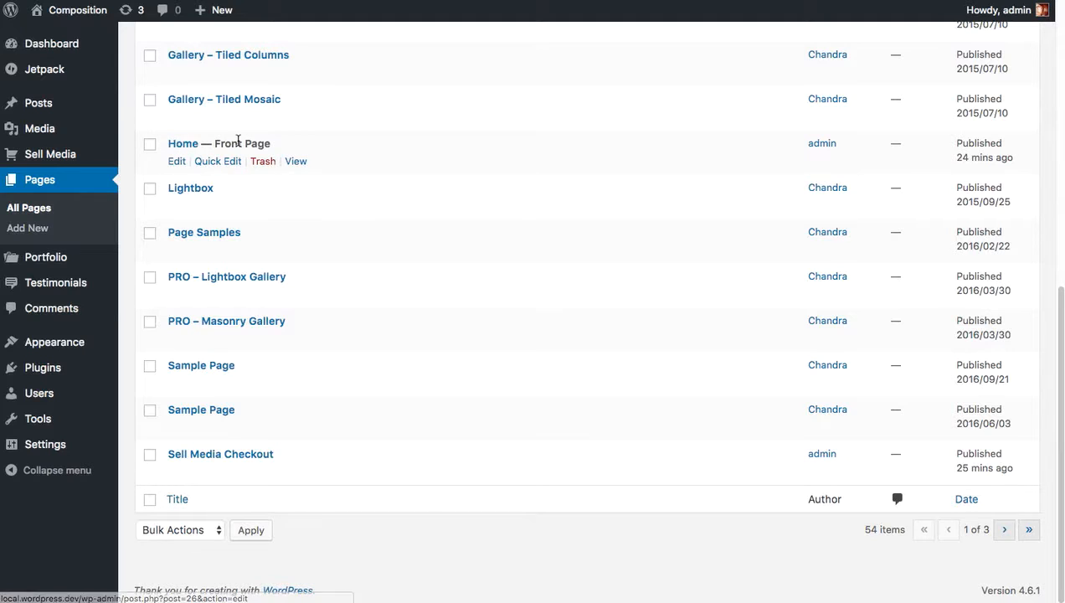
click(177, 162)
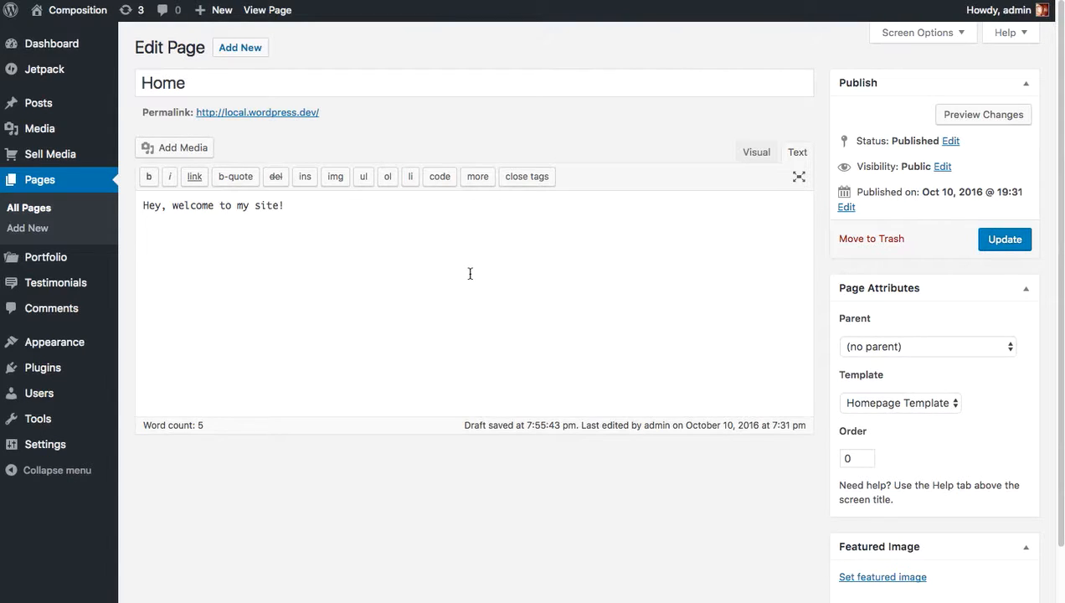
key(Return)
text([sell_media_search)
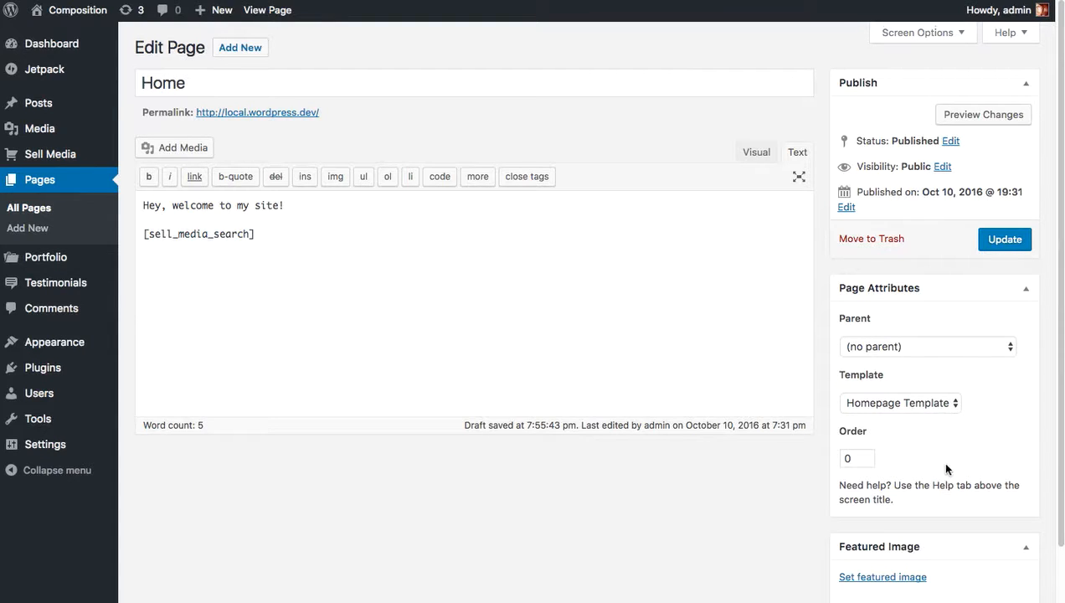
Set the lightning-storm photo as the Home page's featured image and update the page.
scroll(940, 462, down, 2)
click(883, 514)
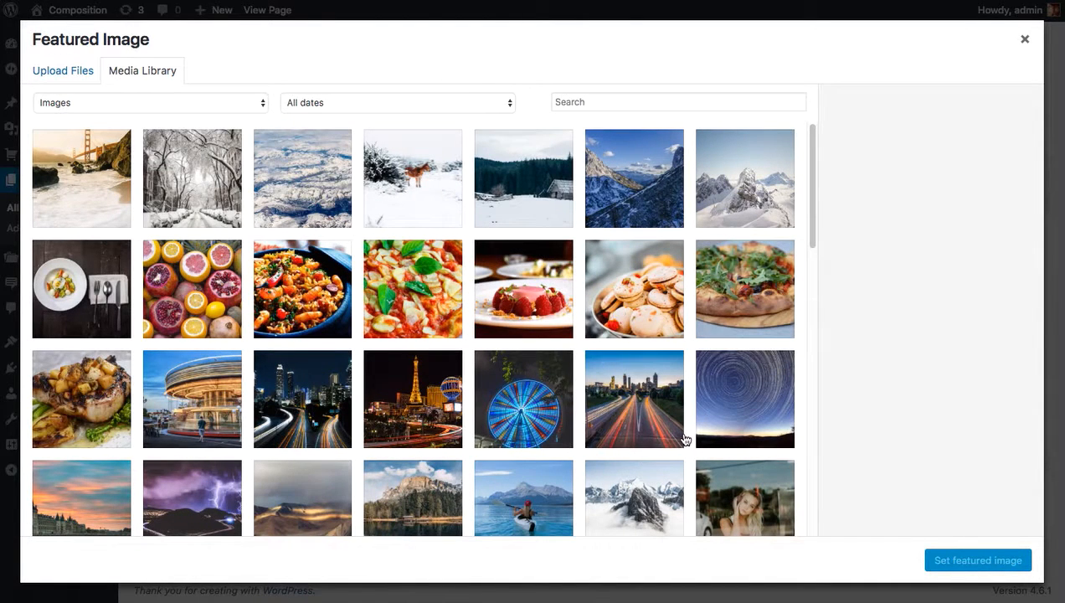
scroll(750, 406, down, 1)
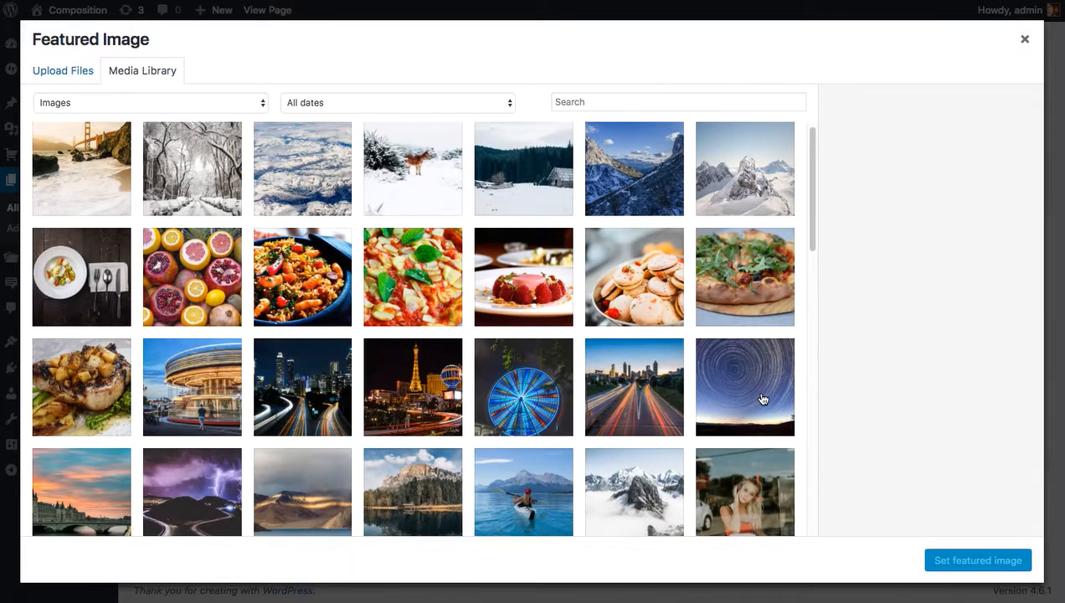
click(199, 504)
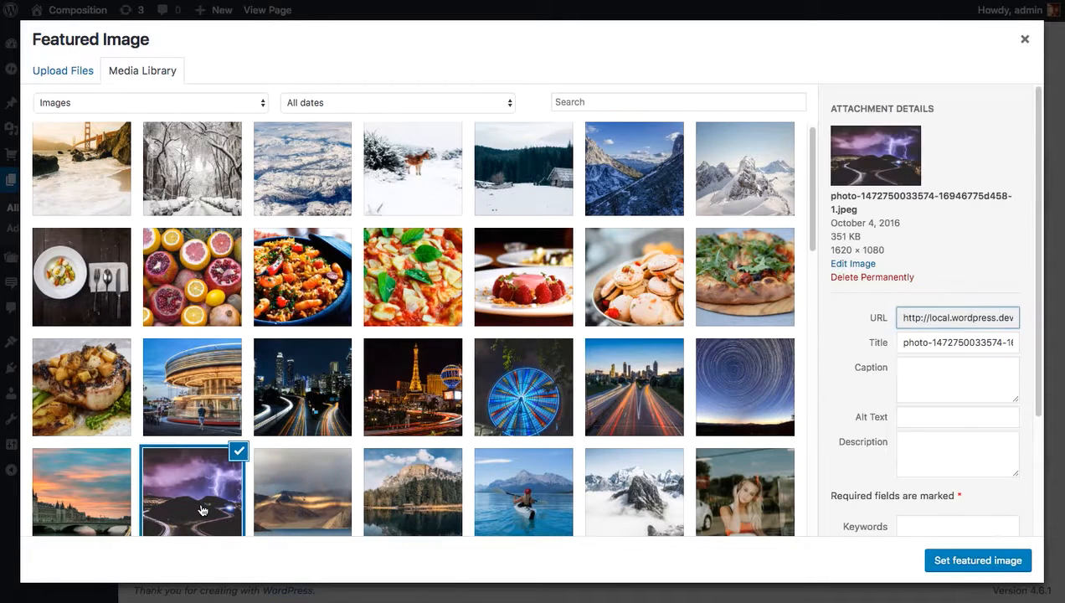
click(974, 561)
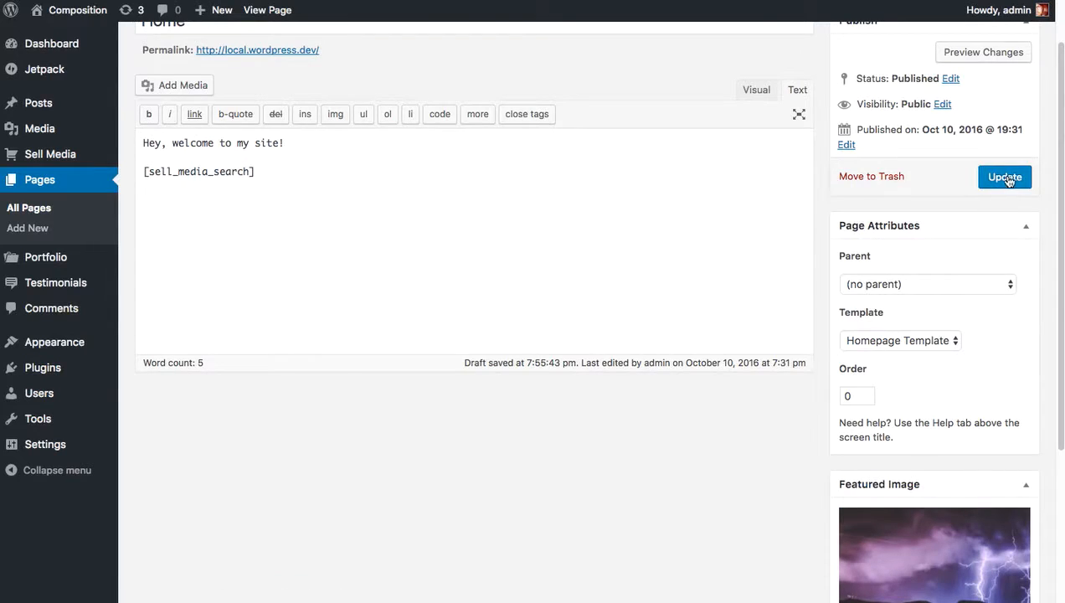
click(1006, 178)
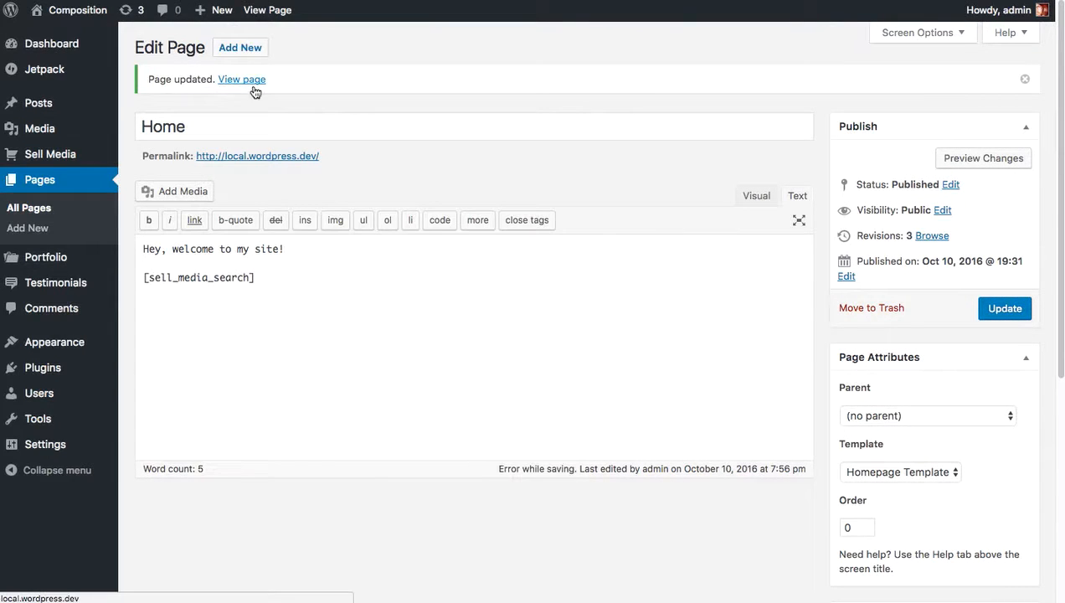
View the Home page on the live site and try its search box.
mouse_move(69, 16)
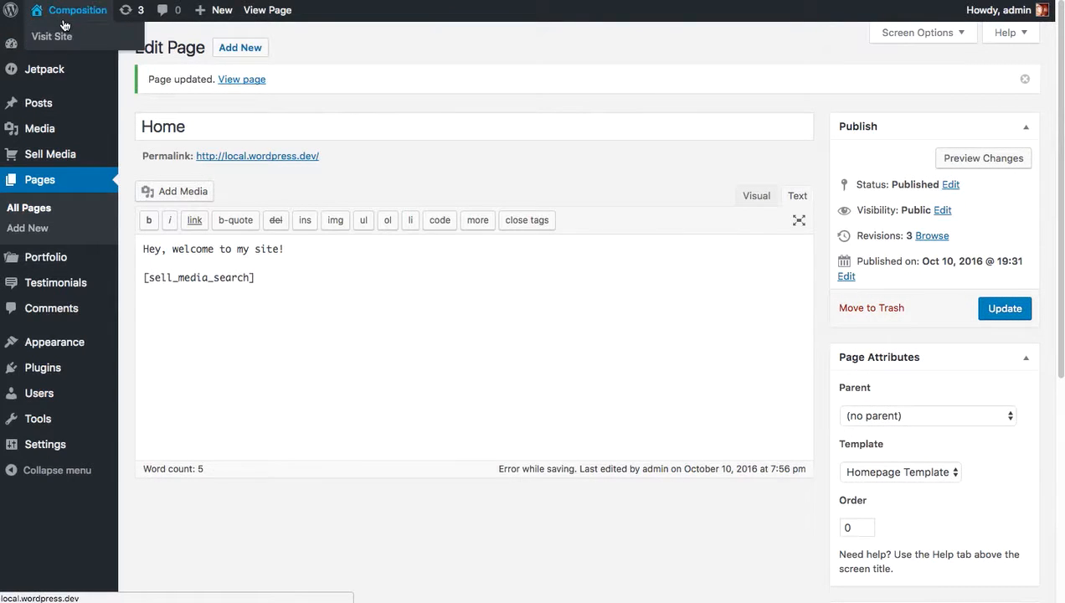
click(72, 44)
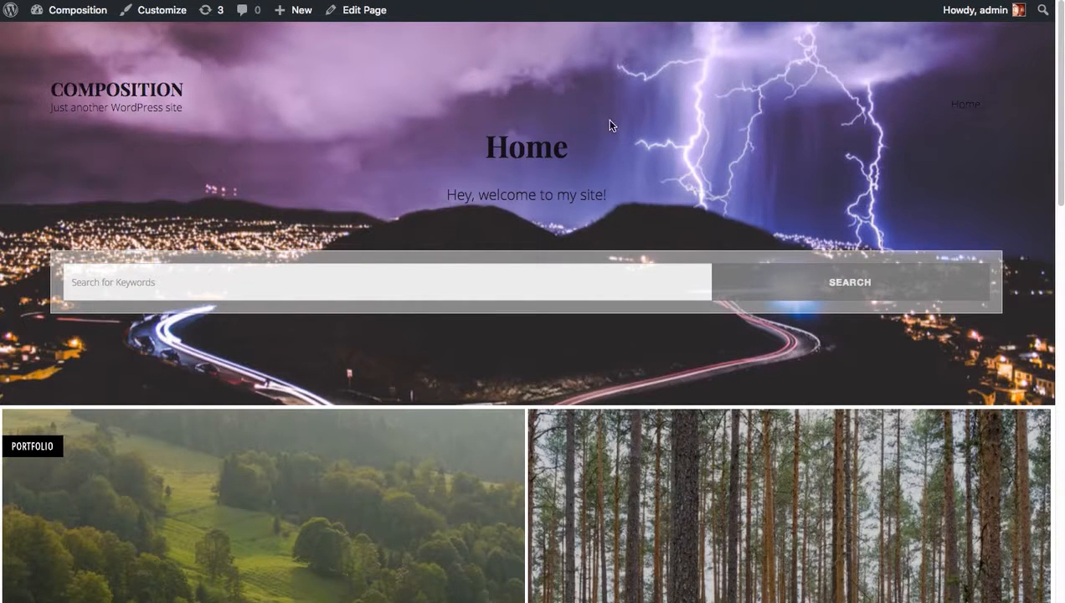
drag(491, 152, 649, 140)
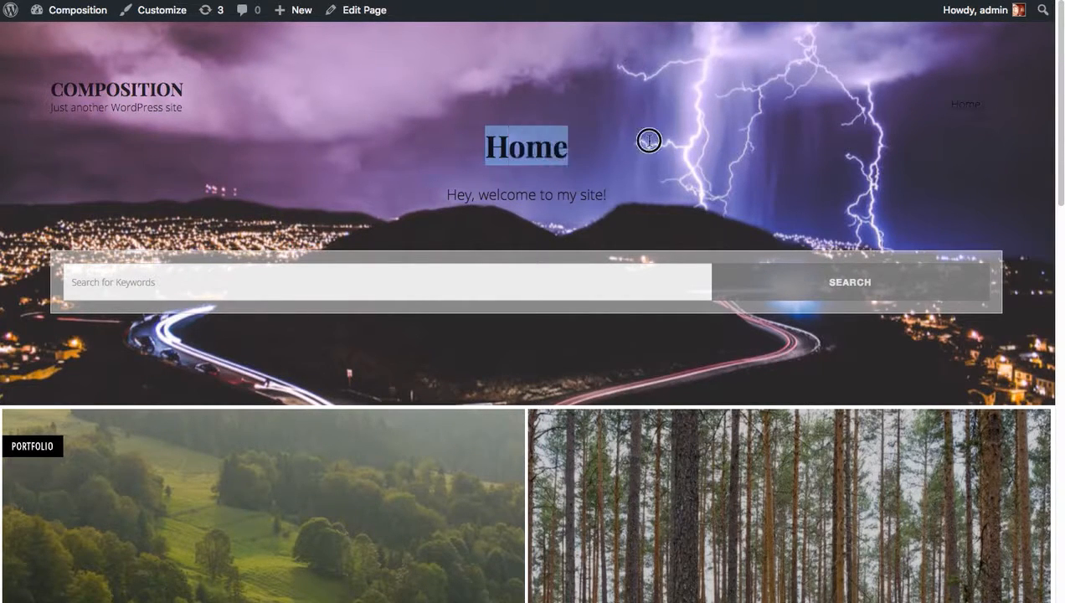
click(545, 281)
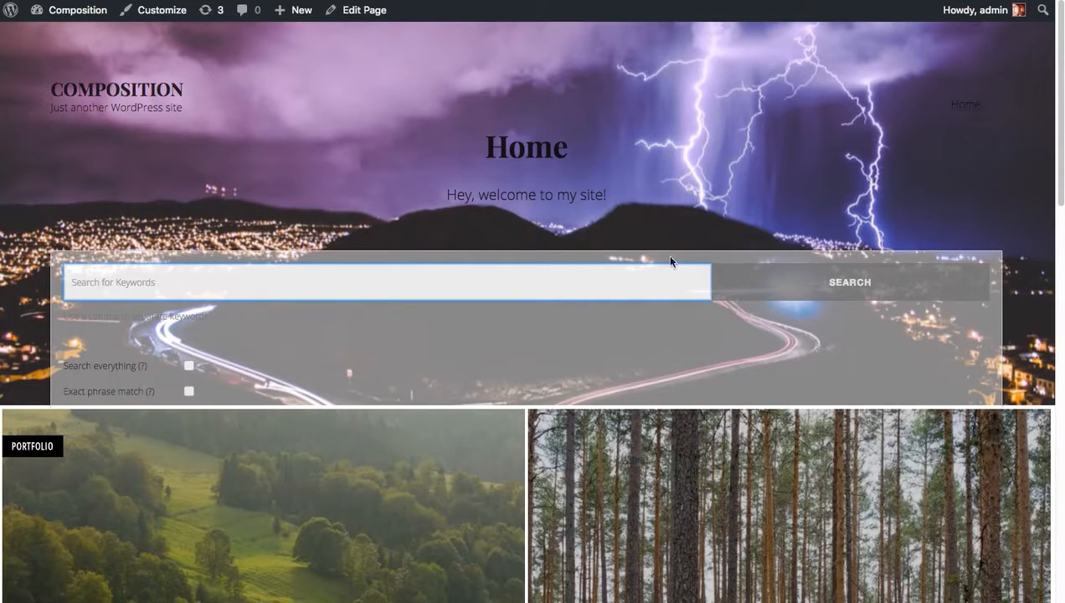
click(690, 200)
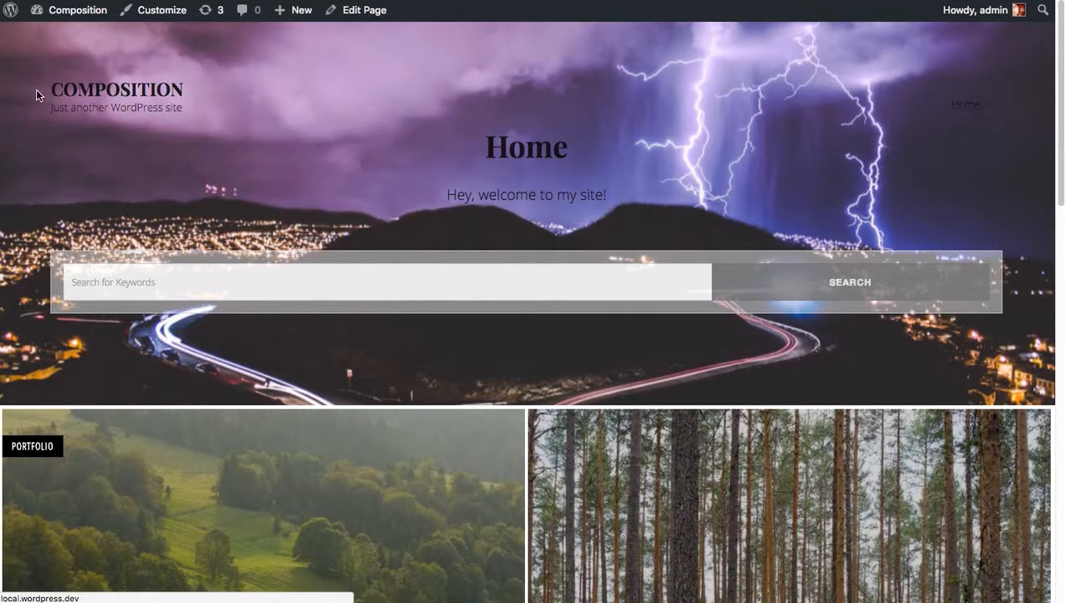
Set the header text colour to #ffffff in the Customizer, publish the change and close the Customizer.
click(167, 17)
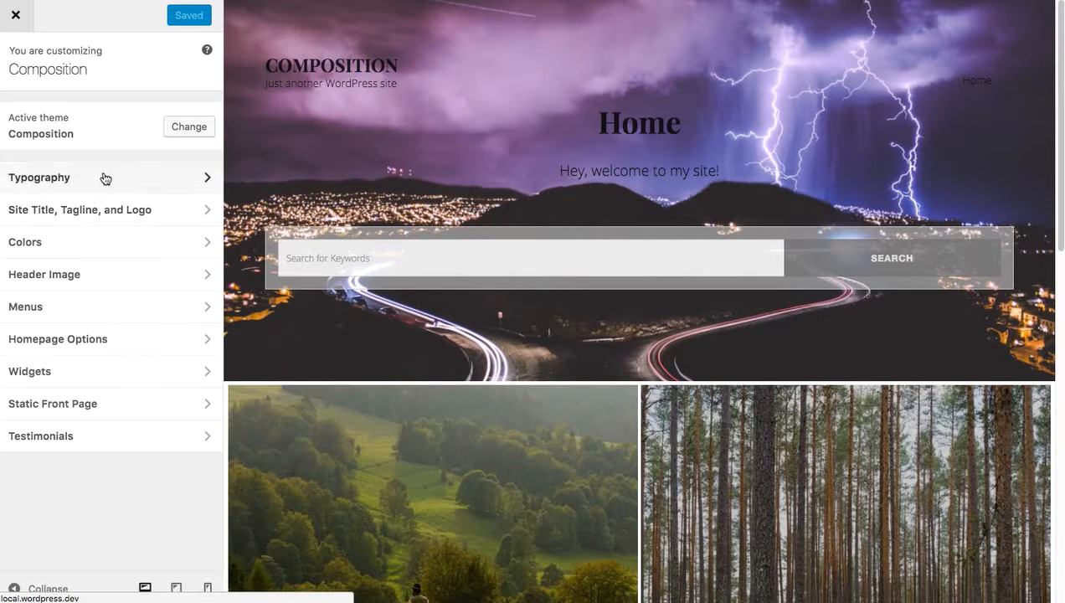
click(106, 245)
click(22, 128)
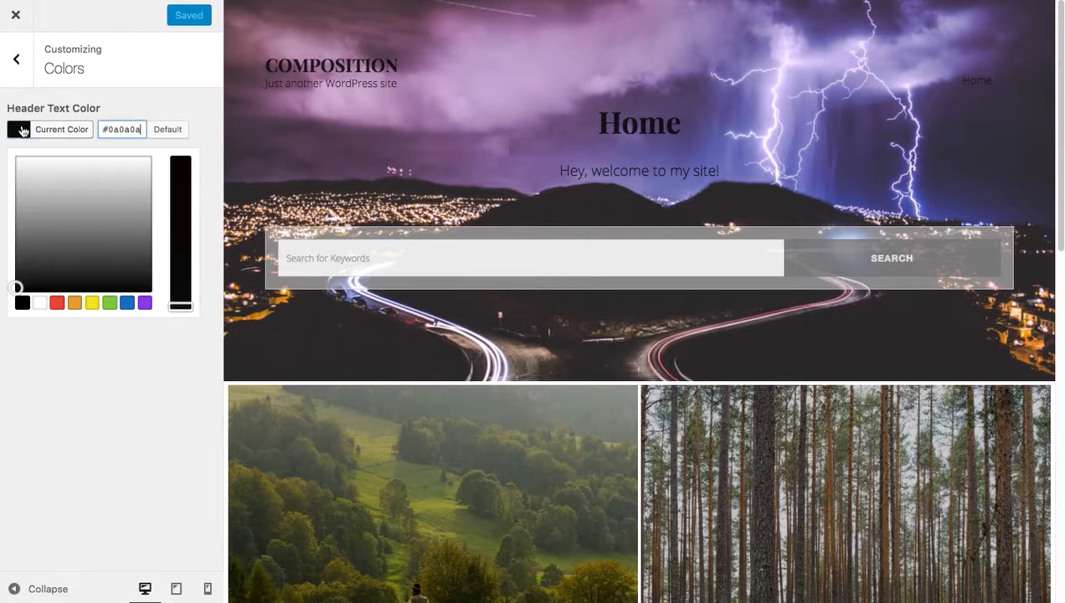
drag(100, 218, 9, 133)
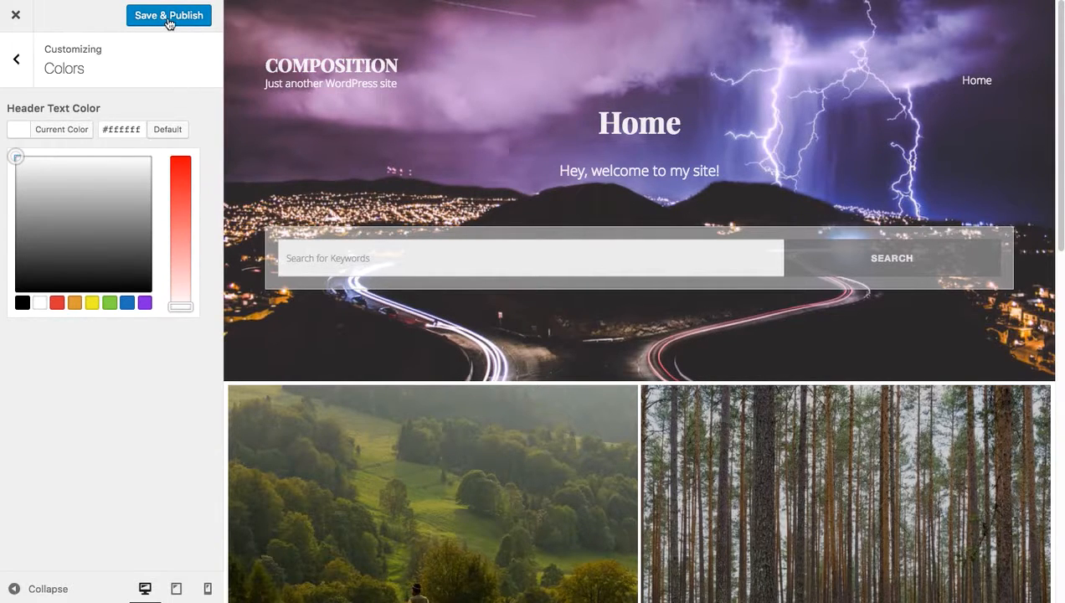
click(28, 75)
click(89, 282)
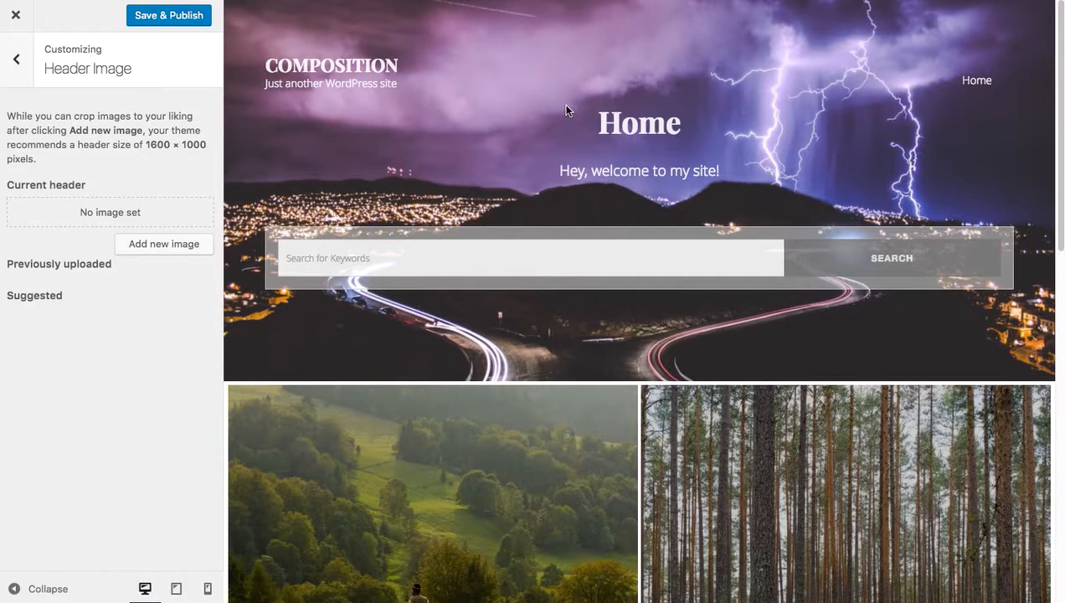
click(177, 17)
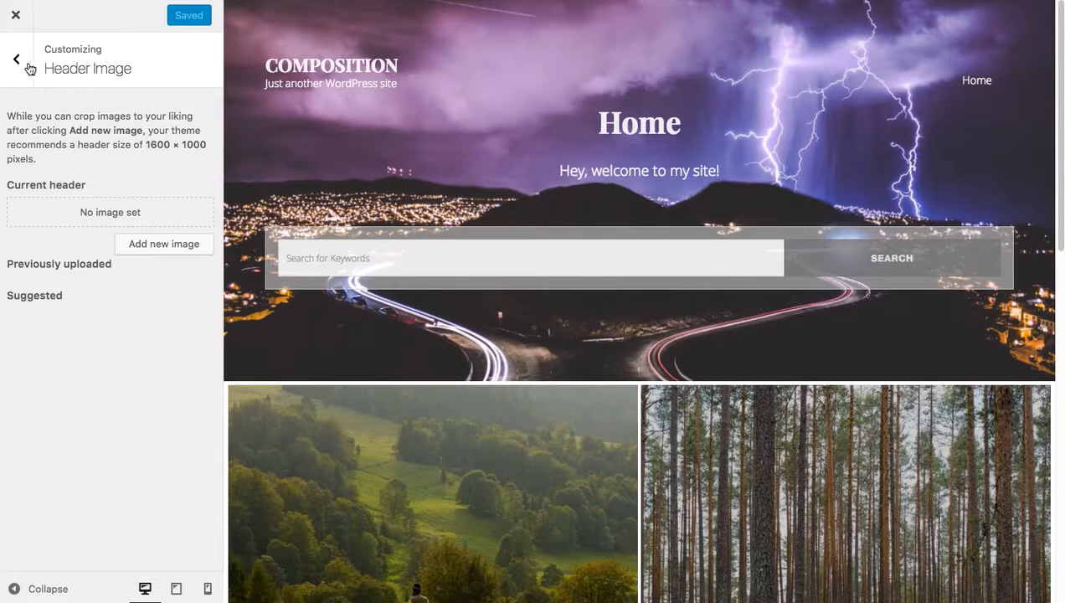
click(13, 21)
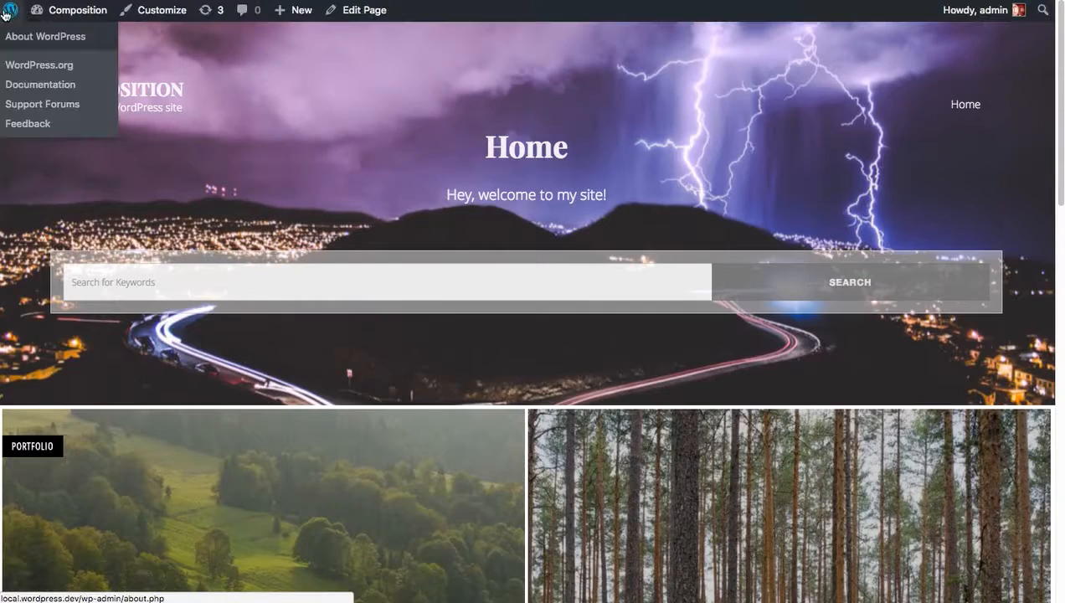
Replace the Home page's featured image with the pyramid-shaped building photo and update the page.
click(343, 16)
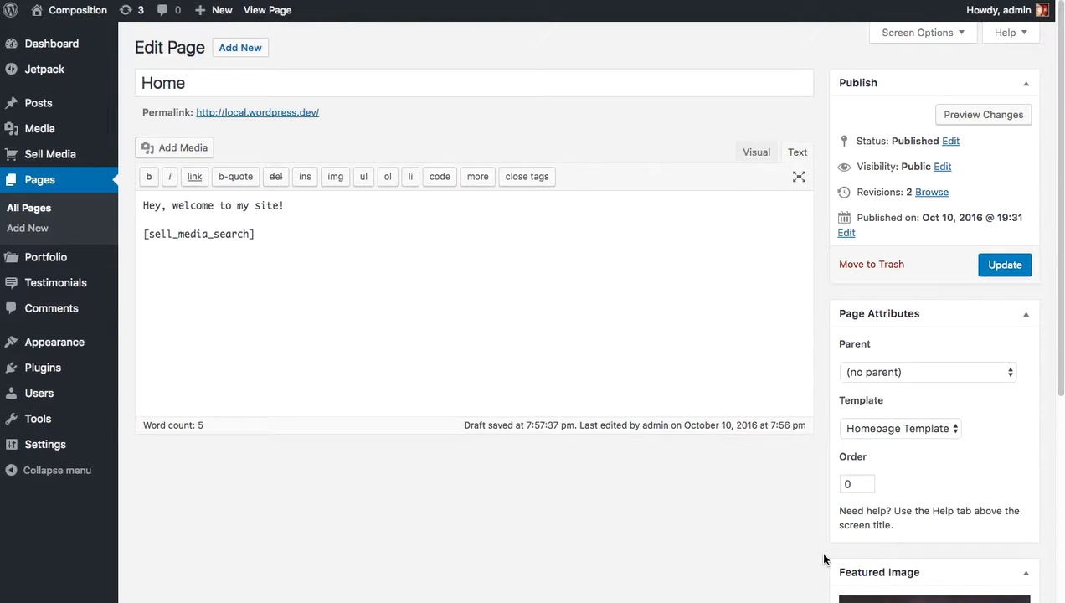
scroll(791, 560, down, 5)
click(894, 514)
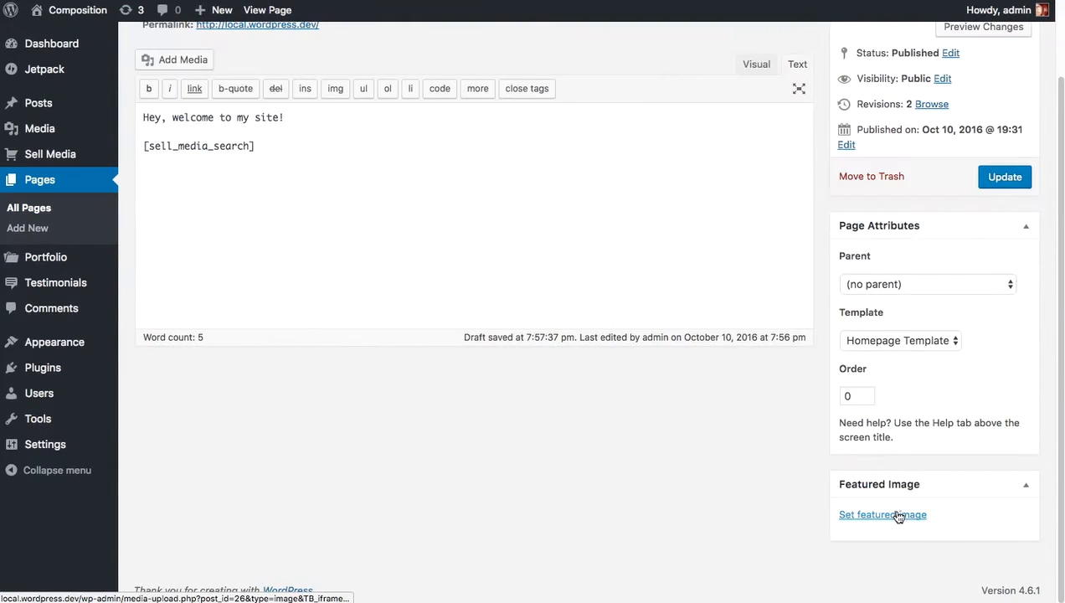
click(894, 513)
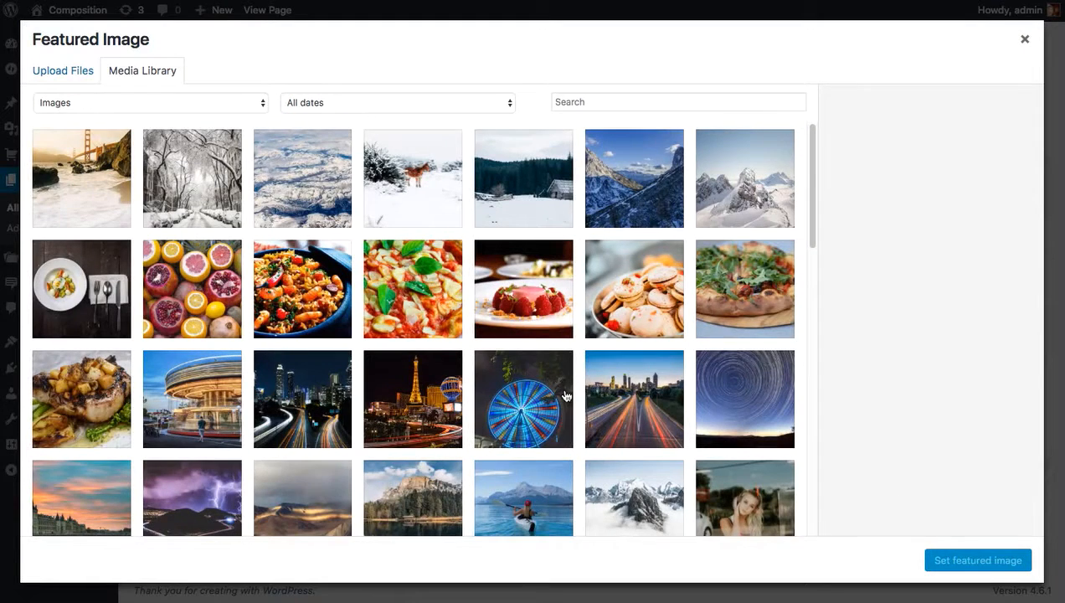
scroll(600, 400, down, 3)
scroll(600, 400, down, 5)
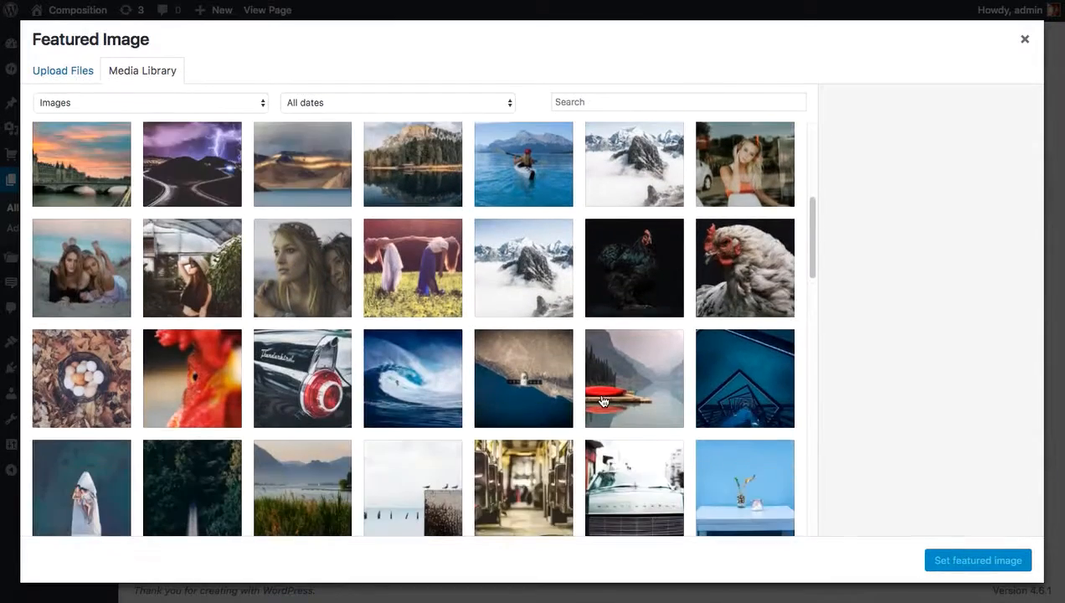
scroll(600, 390, down, 2)
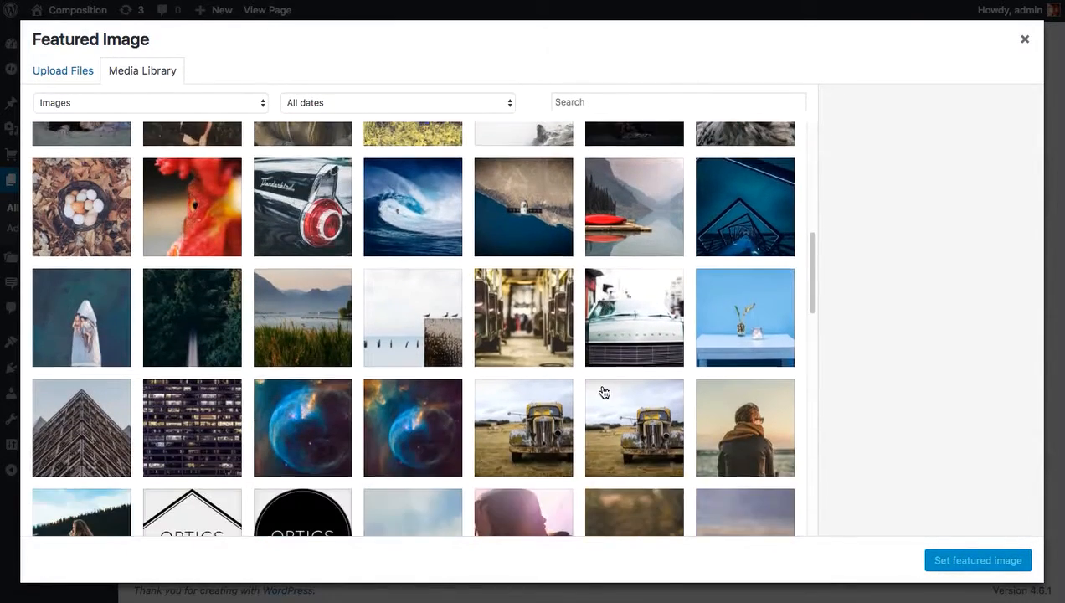
scroll(617, 394, down, 1)
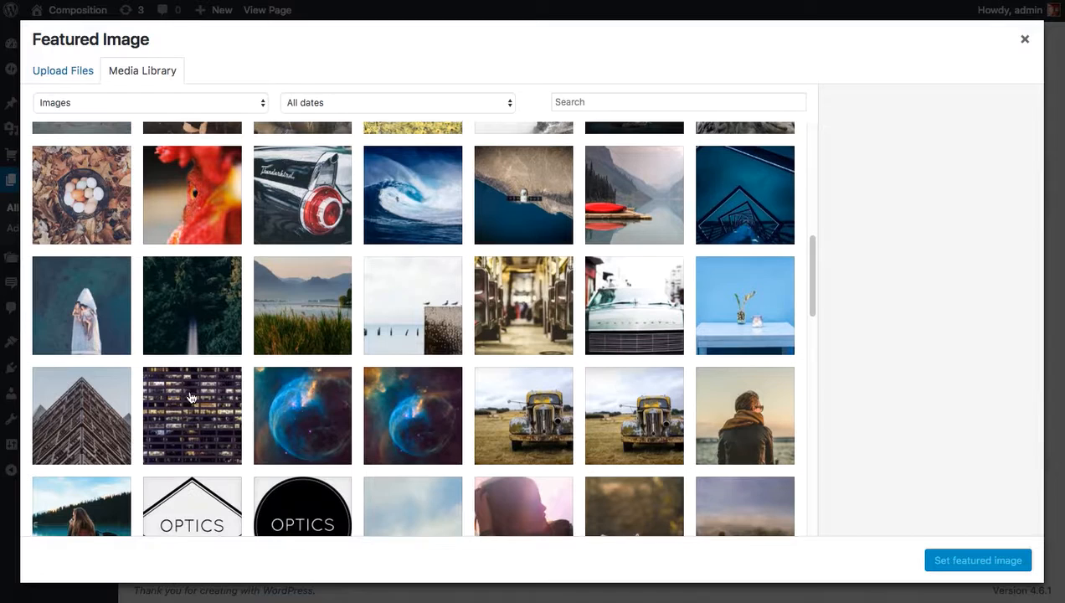
click(85, 428)
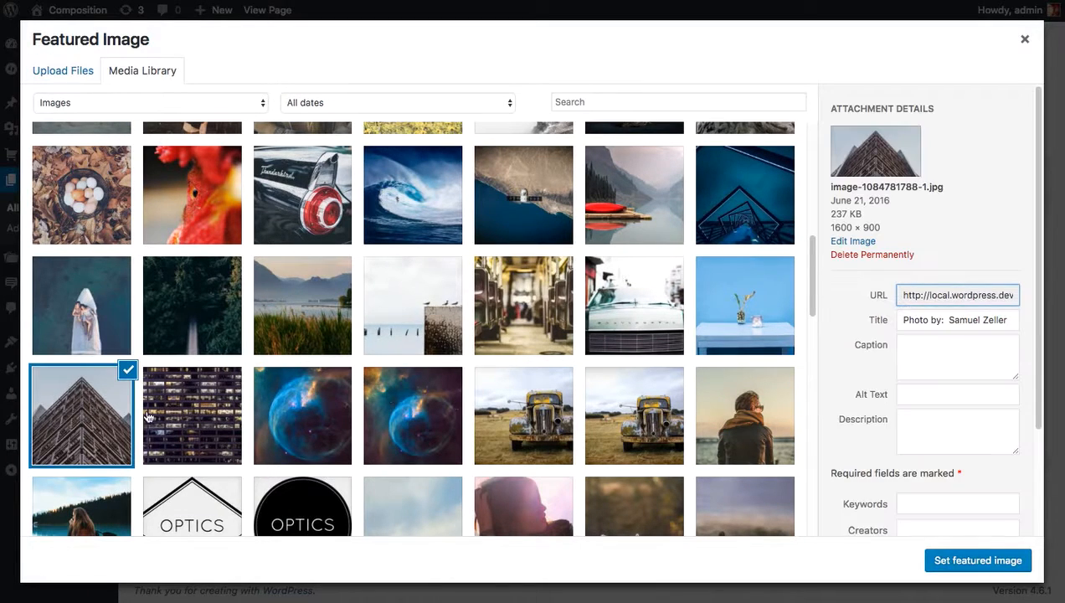
click(979, 560)
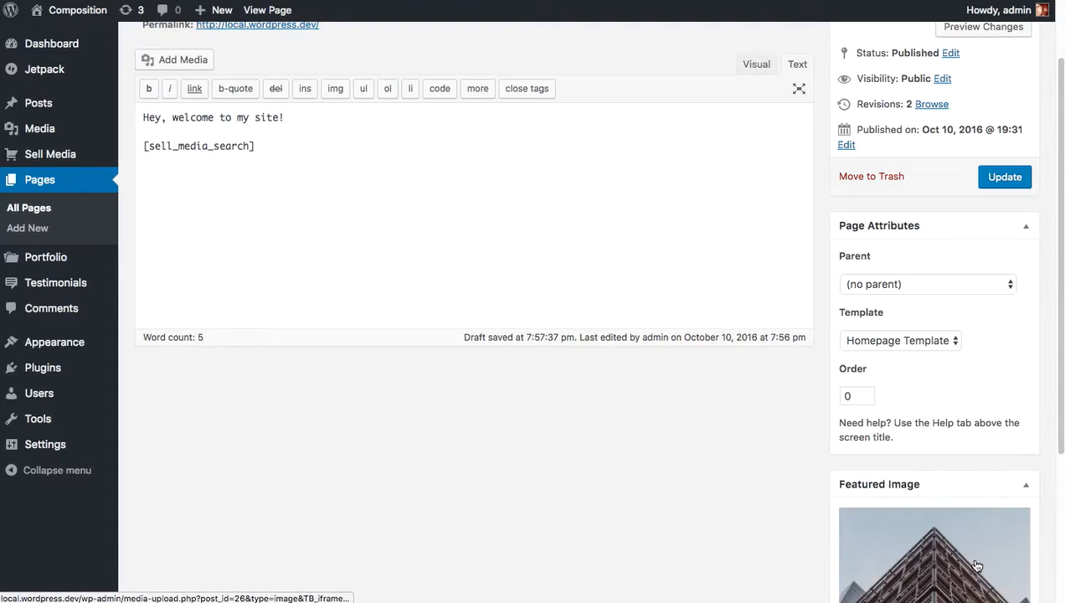
click(1006, 178)
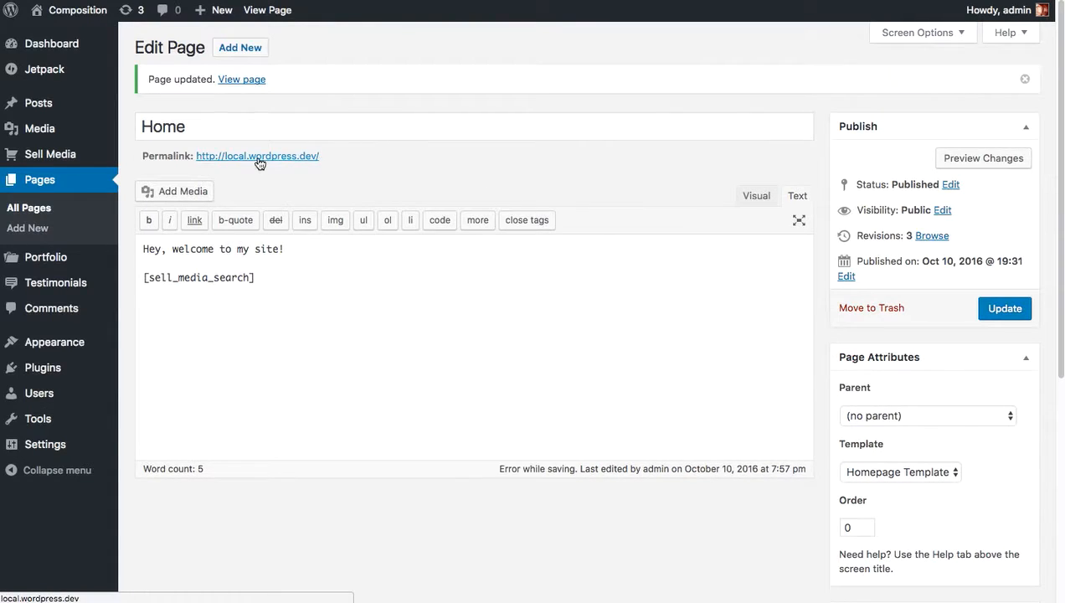
View the updated Home page on the site, try its search box, and return to editing the page.
click(260, 158)
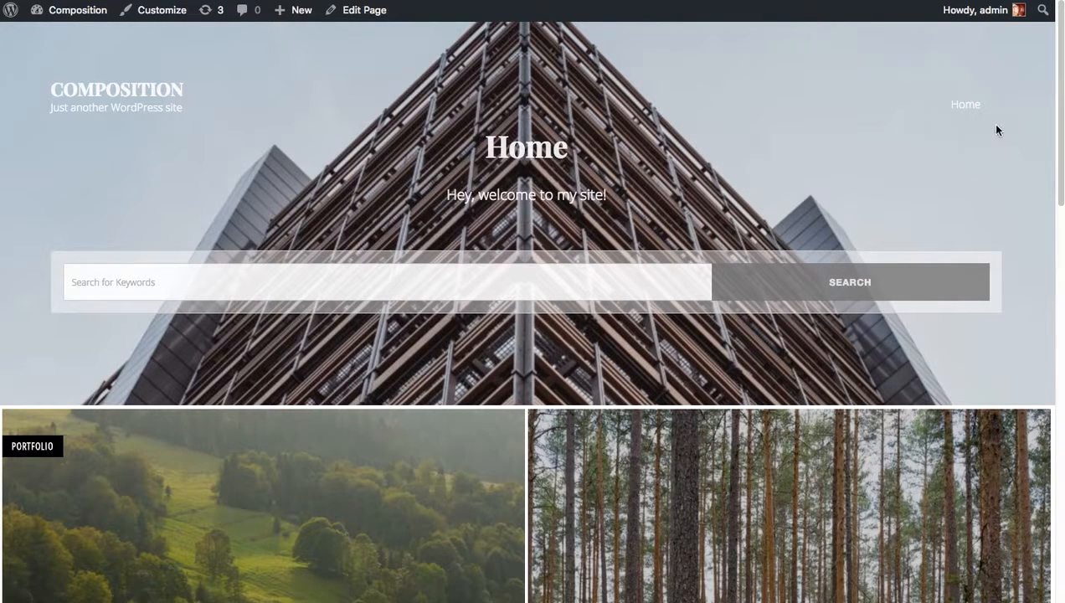
click(216, 269)
click(881, 156)
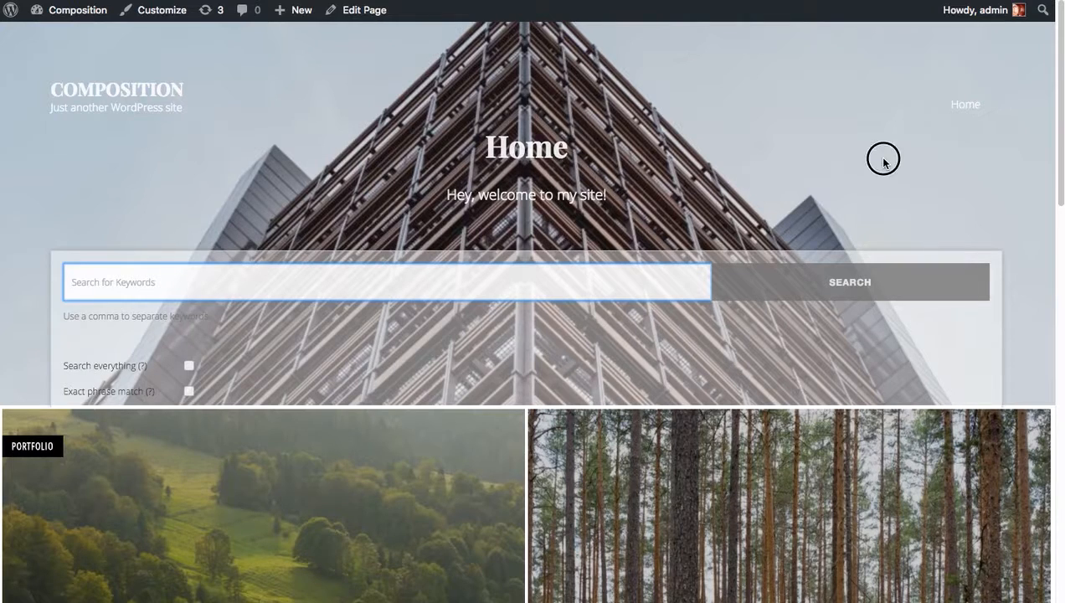
click(374, 23)
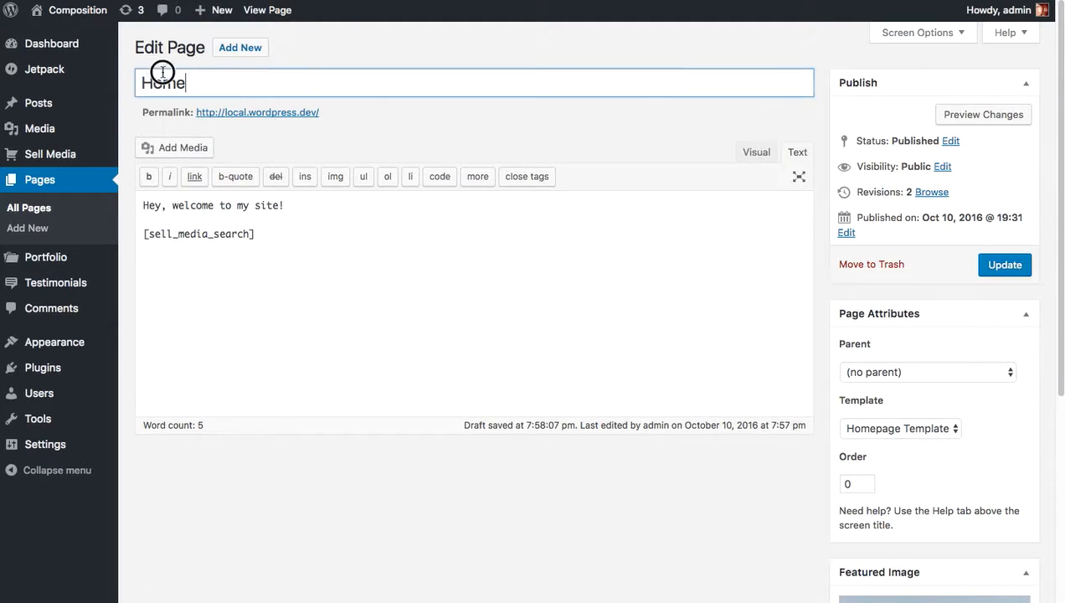
Change the Home page title to "Hey, welcome to my website!".
double_click(163, 81)
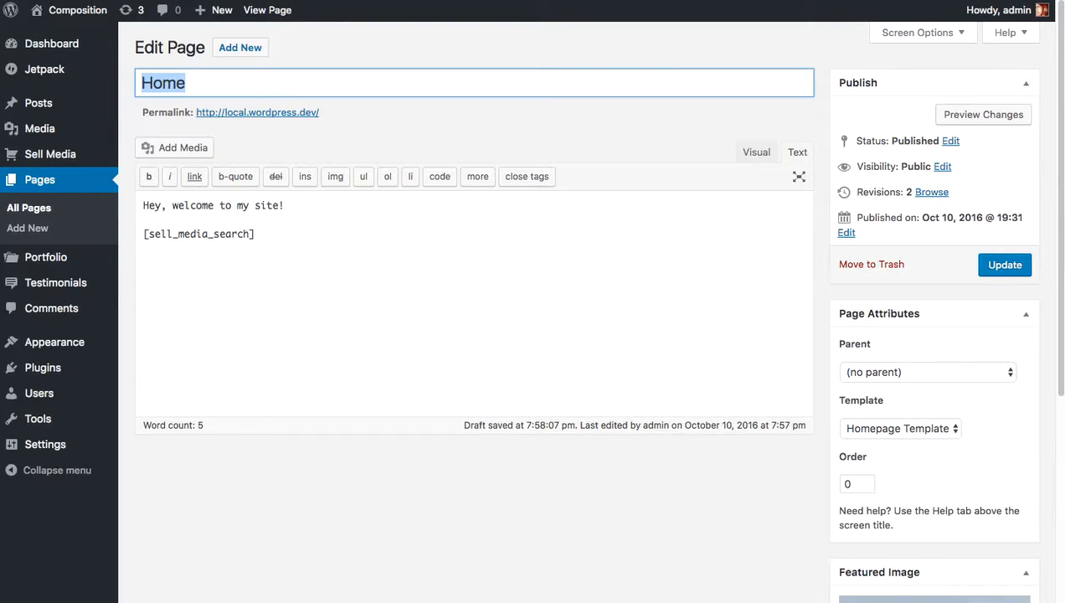
text(H)
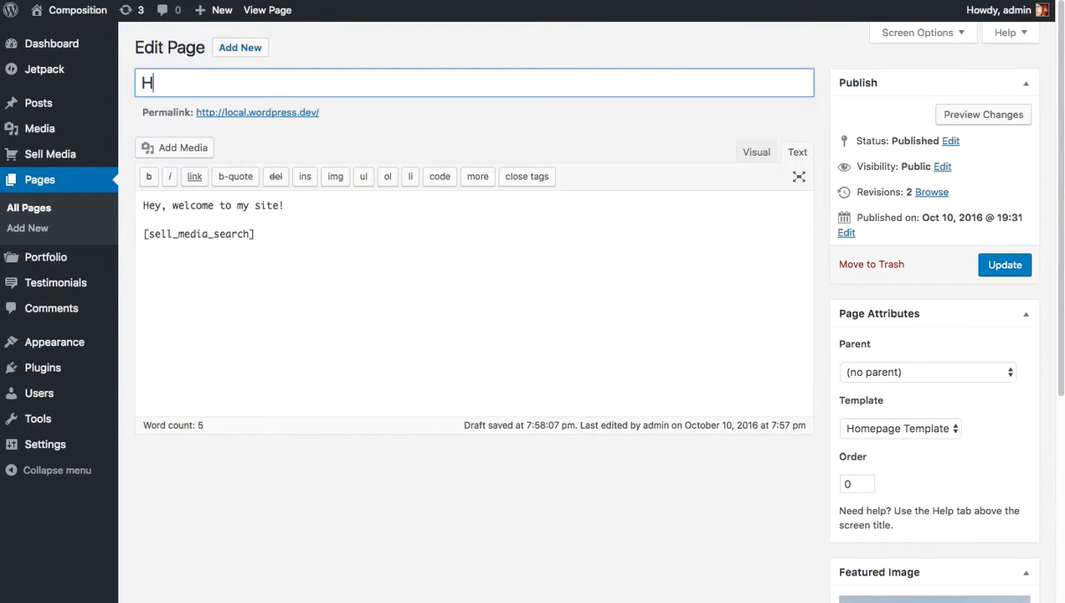
text(ey, welcome to my website!)
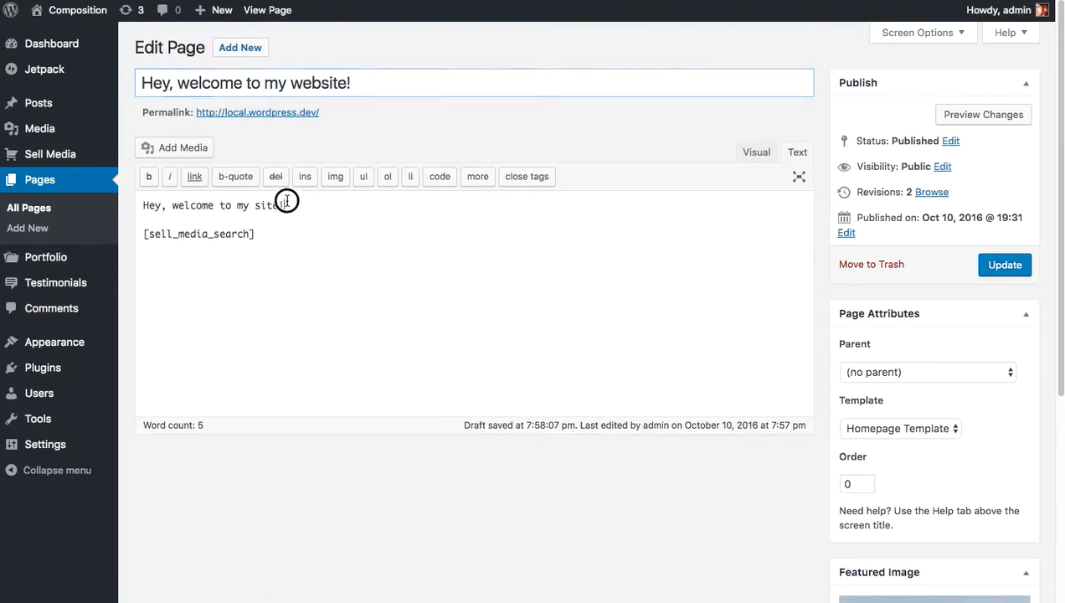
Replace the intro line with "Browse around, let me know if you want to work together!" and update the page.
drag(288, 204, 144, 205)
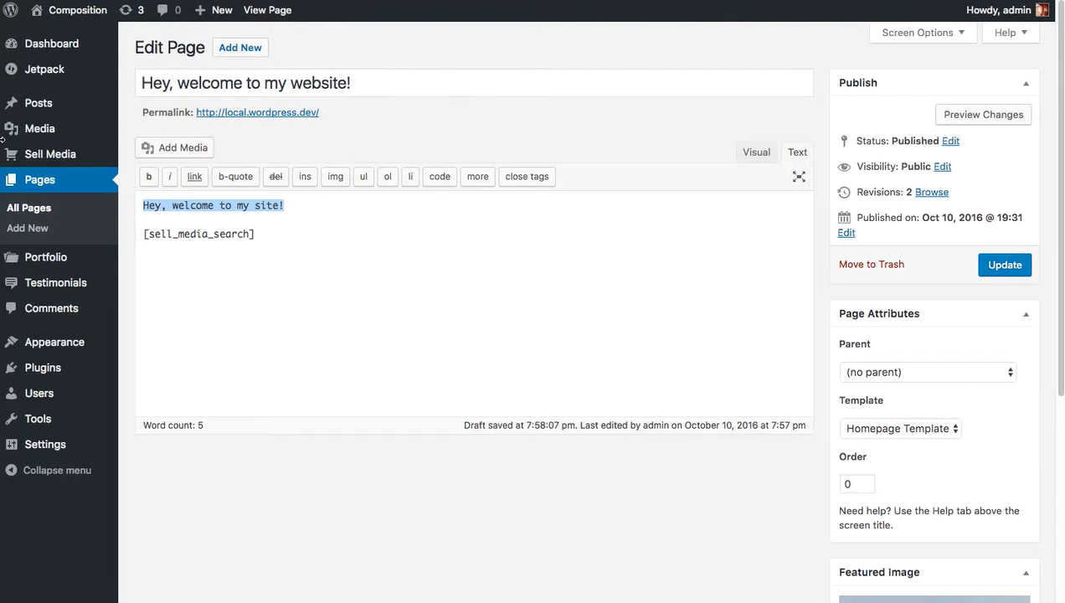
text(Browse aroun)
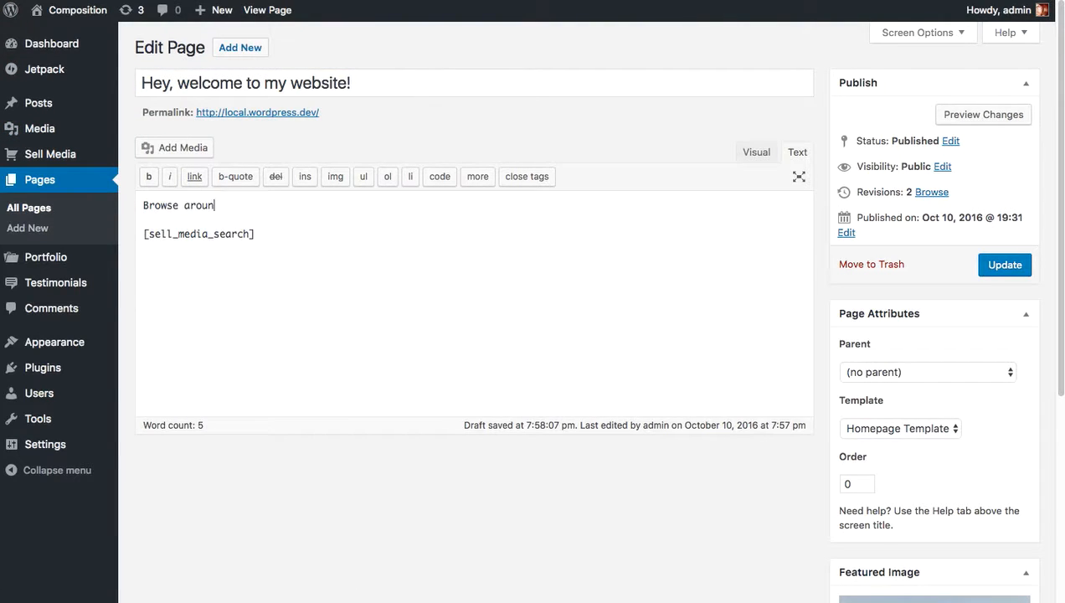
text(d, let me know if you )
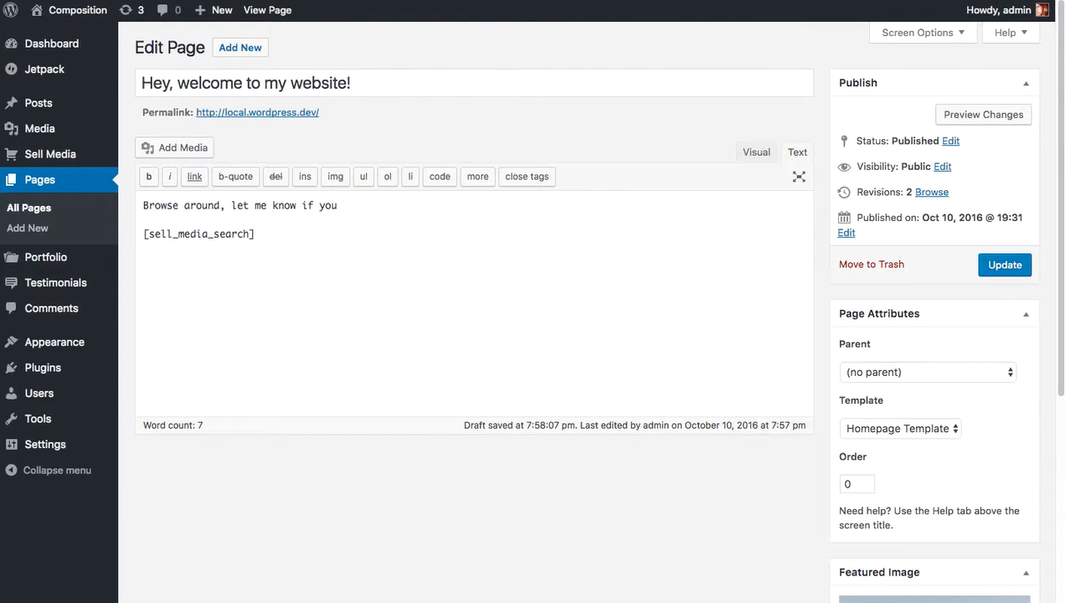
text(want to work together!)
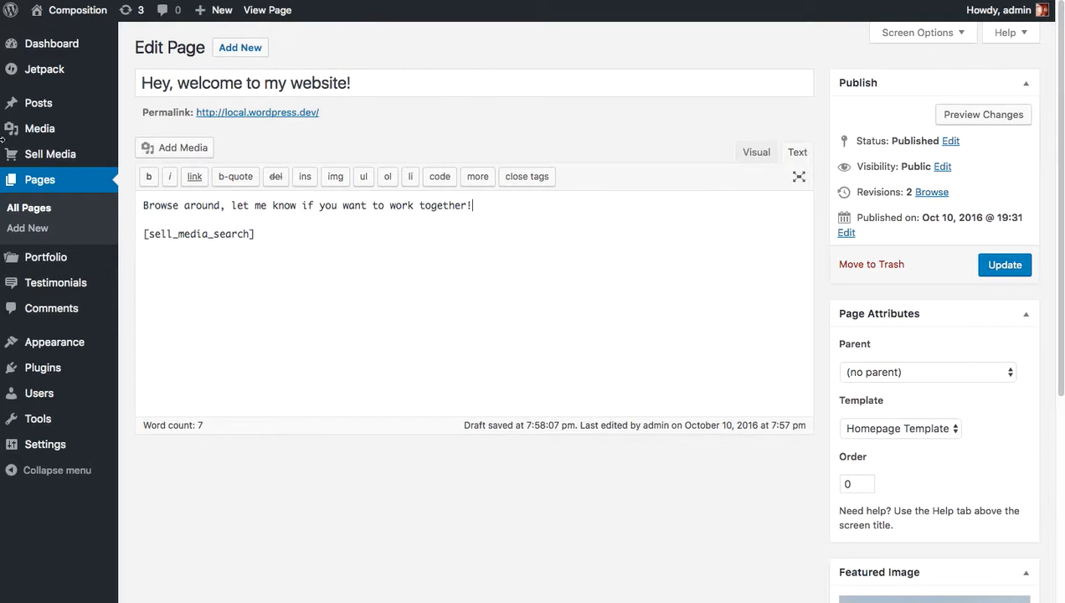
click(1005, 265)
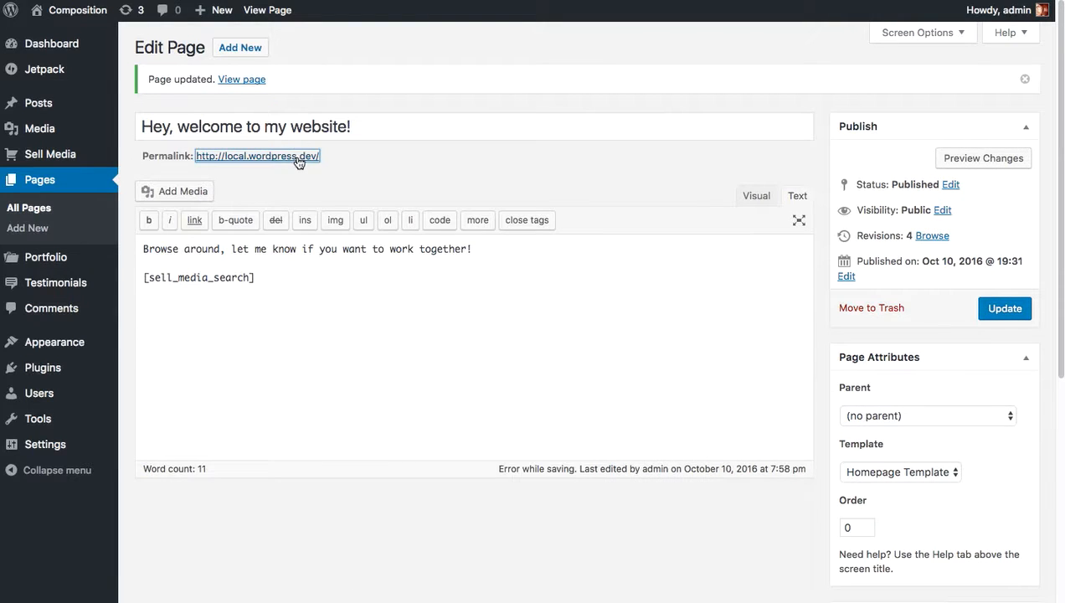
View the updated Home page on the live site and inspect its heading and intro text.
click(297, 157)
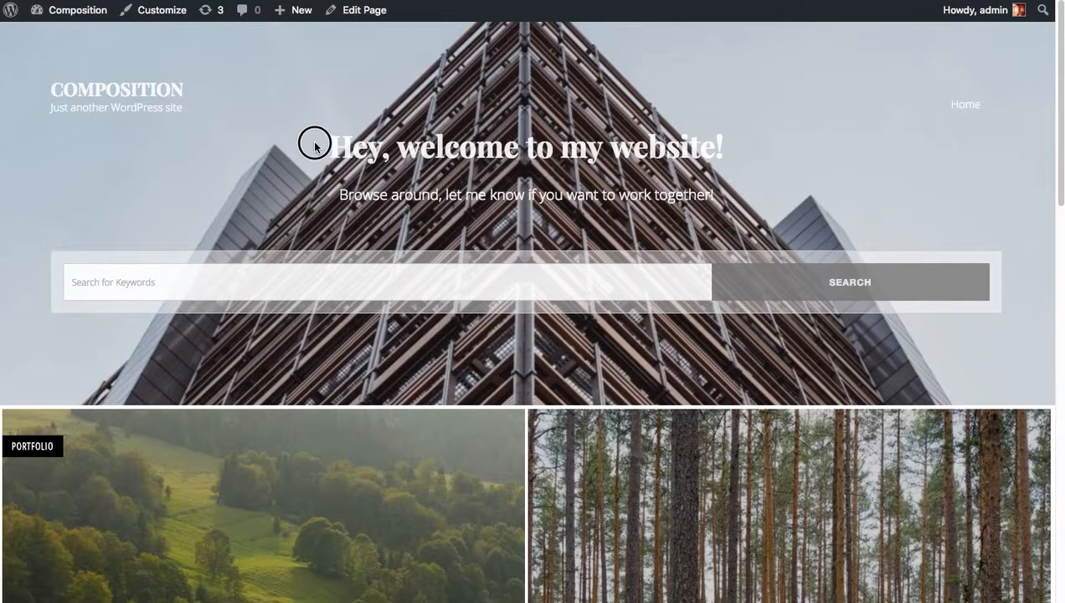
mouse_move(315, 146)
mouse_down()
mouse_move(791, 165)
mouse_move(731, 148)
mouse_move(316, 152)
mouse_up()
drag(339, 194, 804, 197)
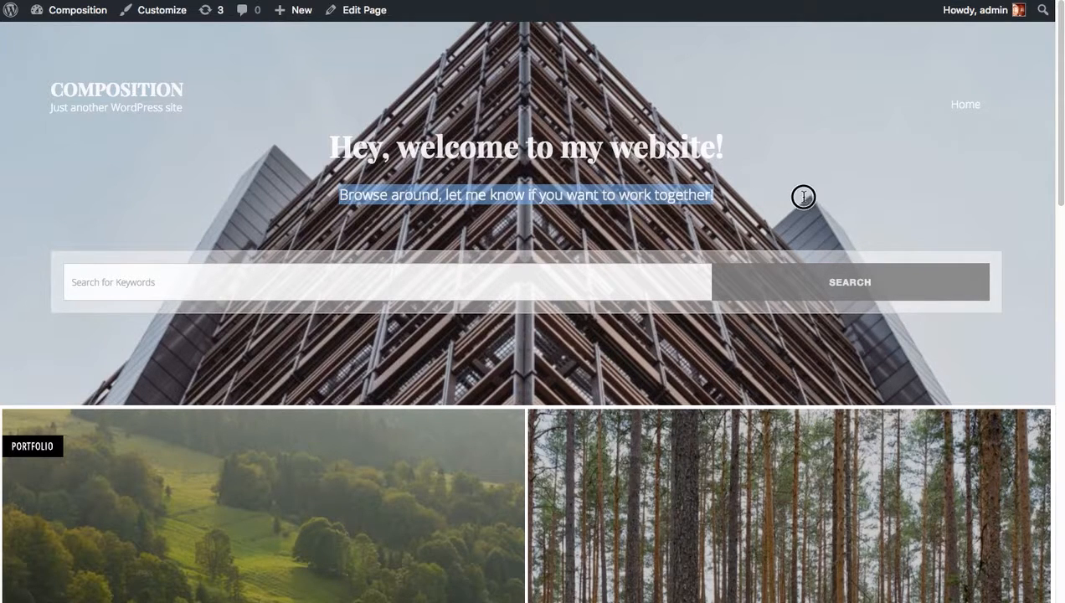
click(772, 214)
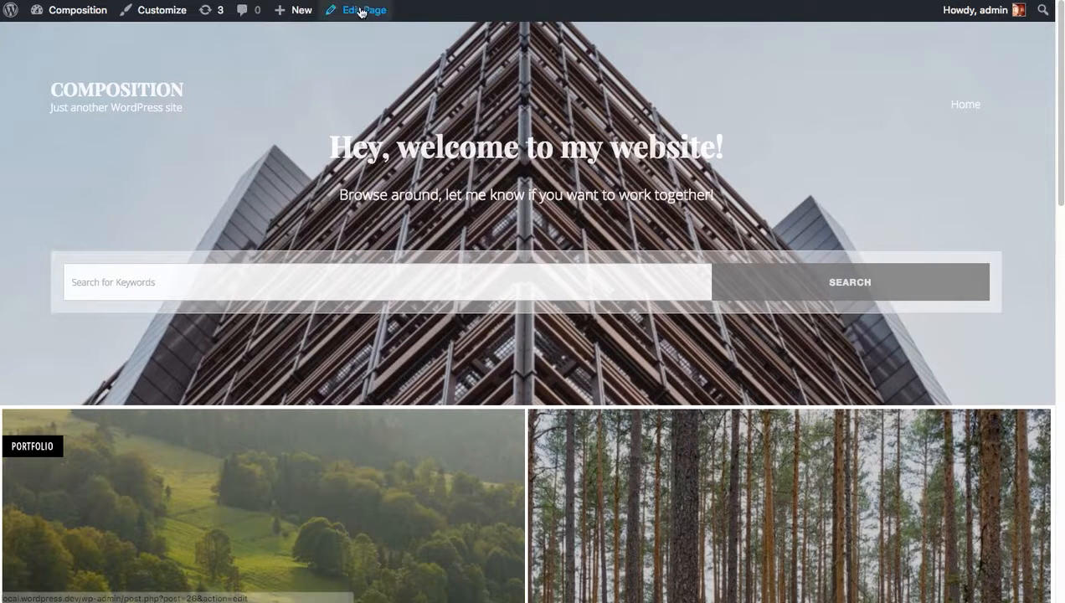
Open the Customizer's Homepage Call to Action settings and set the call to action section to Show.
click(162, 13)
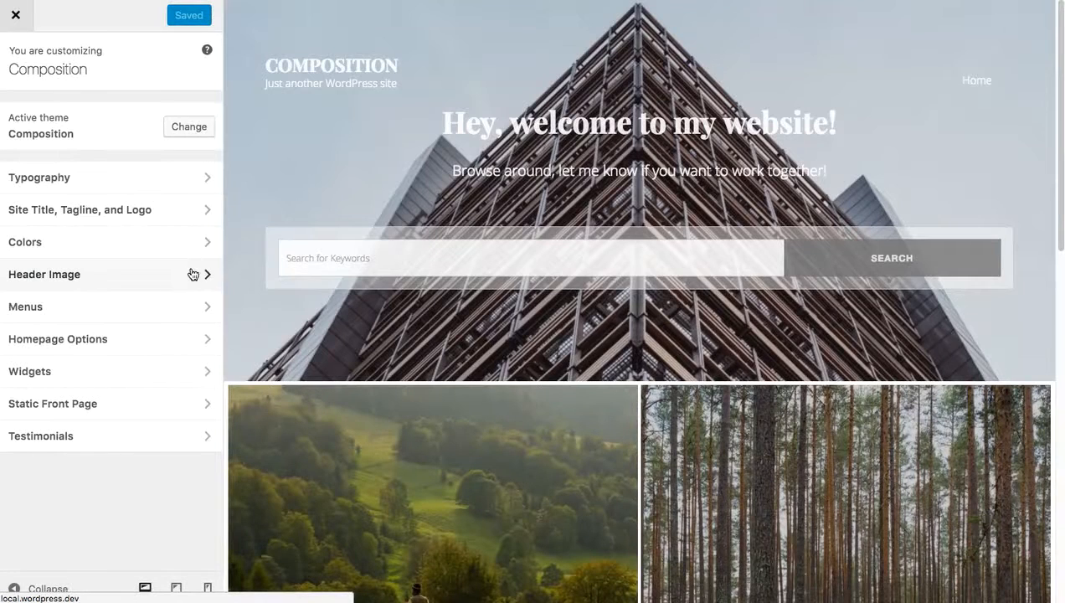
click(202, 339)
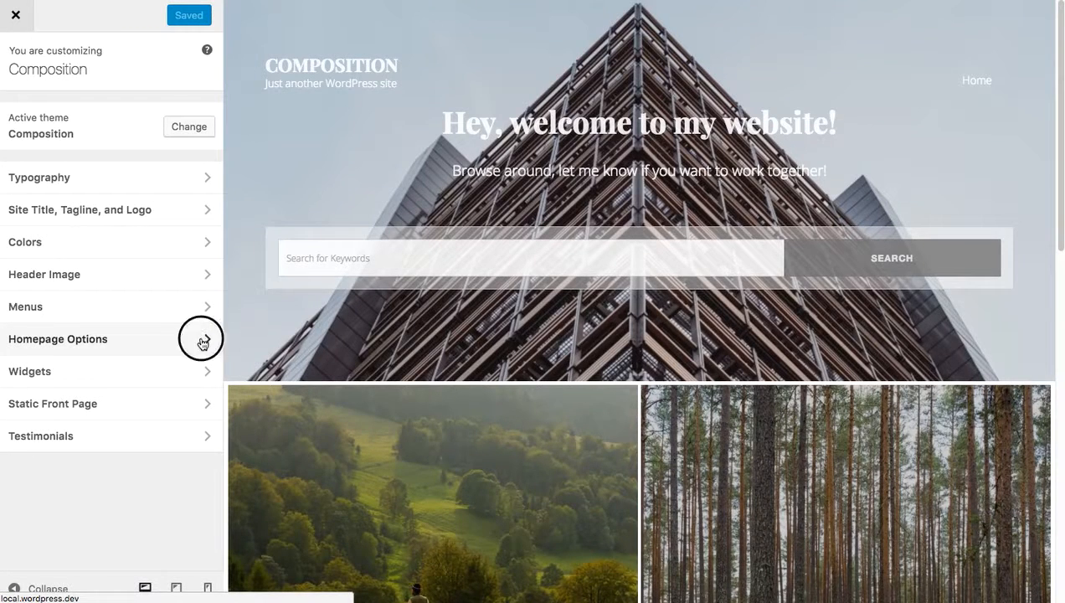
scroll(313, 197, down, 8)
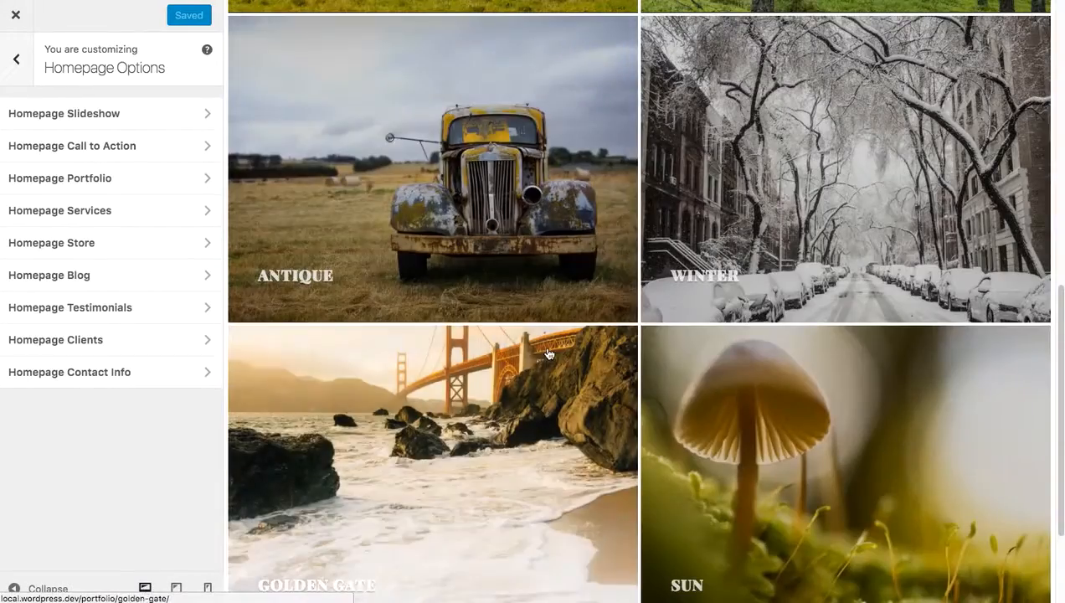
scroll(313, 196, up, 2)
click(136, 147)
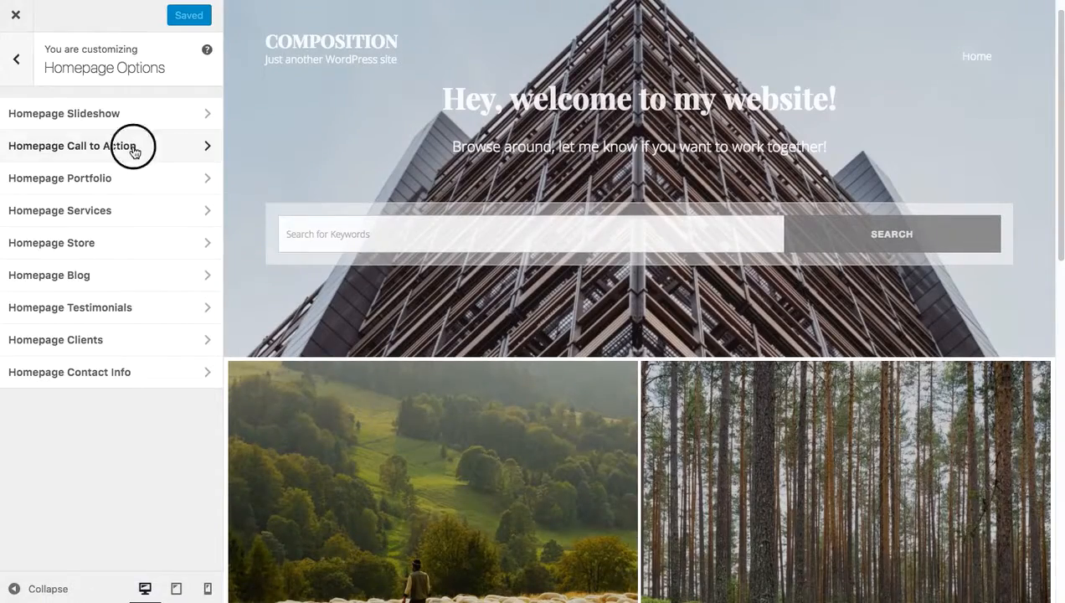
click(102, 219)
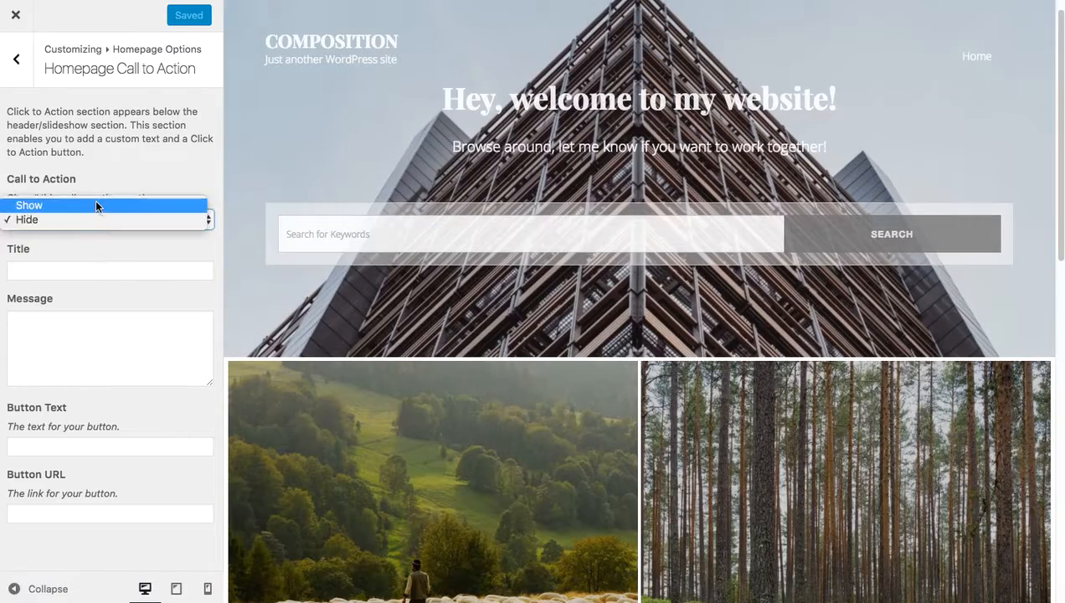
click(97, 204)
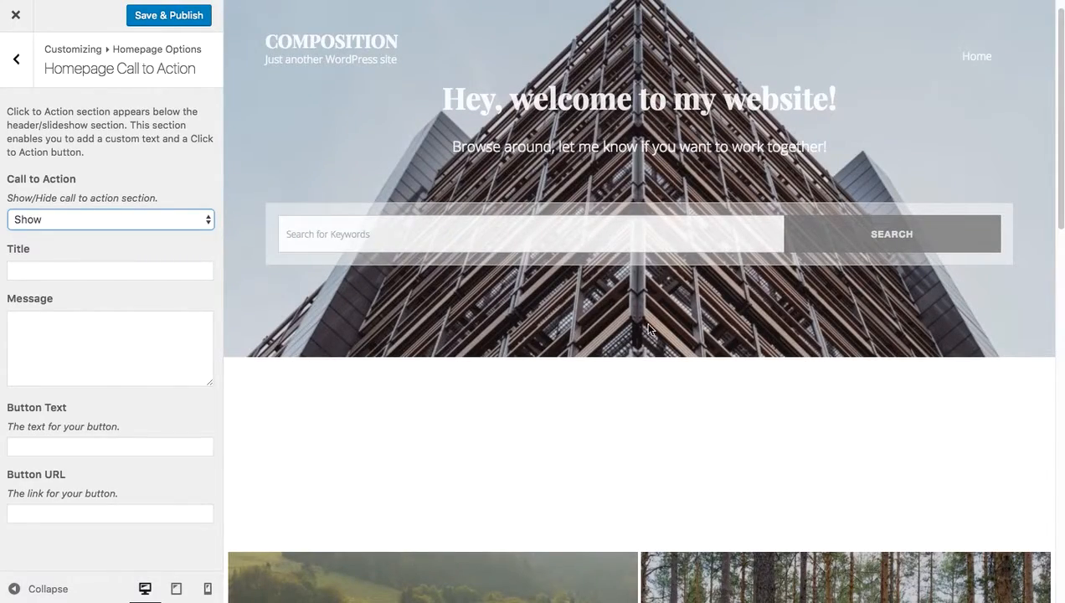
Set the call to action title to "Let's Work Together!" and the message to "Click the button below and let's start a project together!".
click(112, 270)
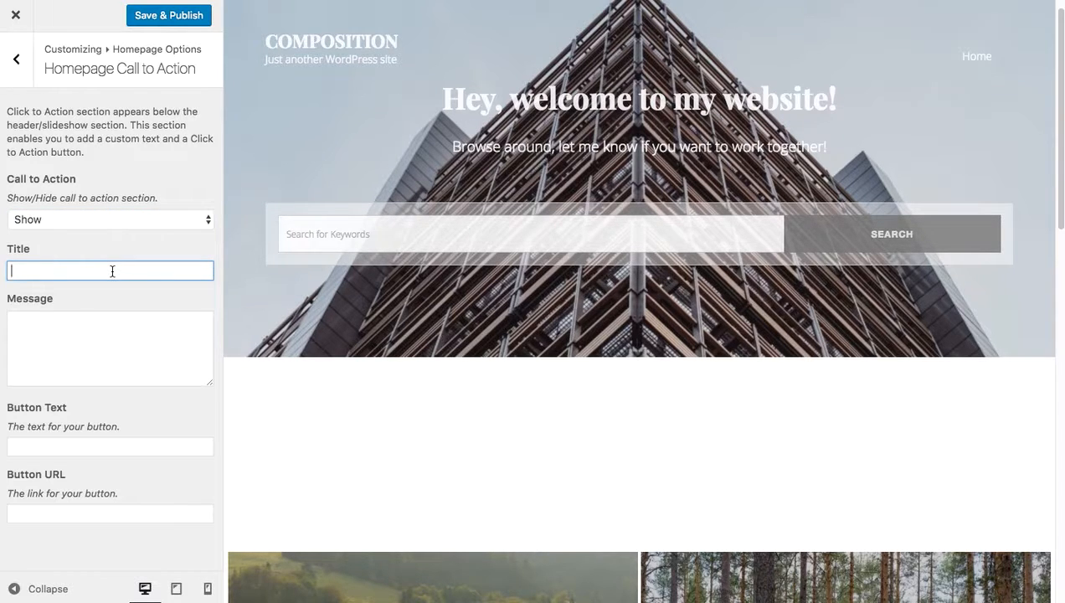
text(Let's Work Together!)
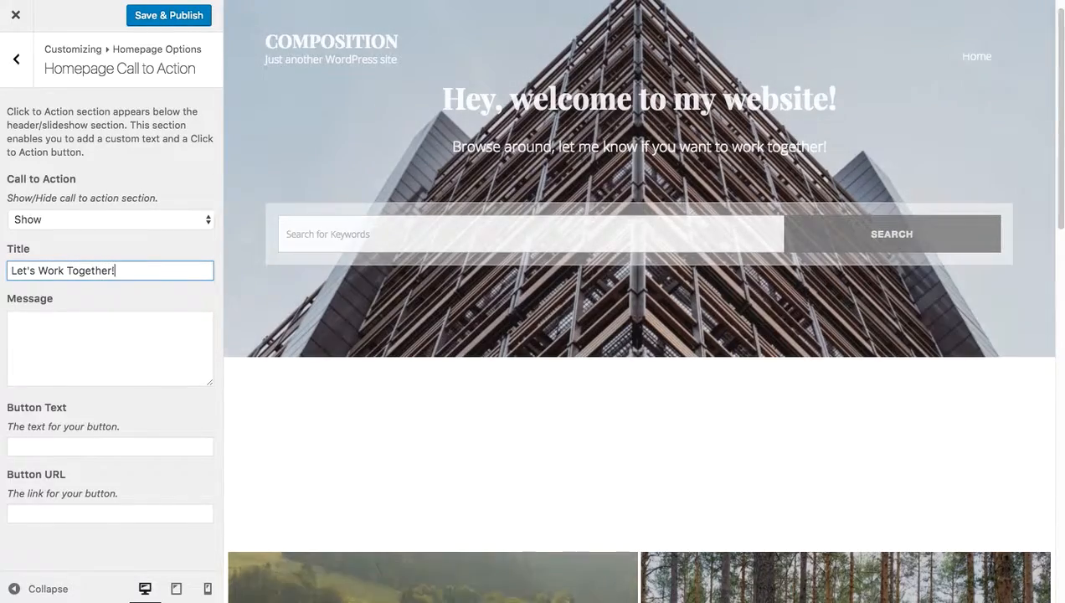
click(101, 336)
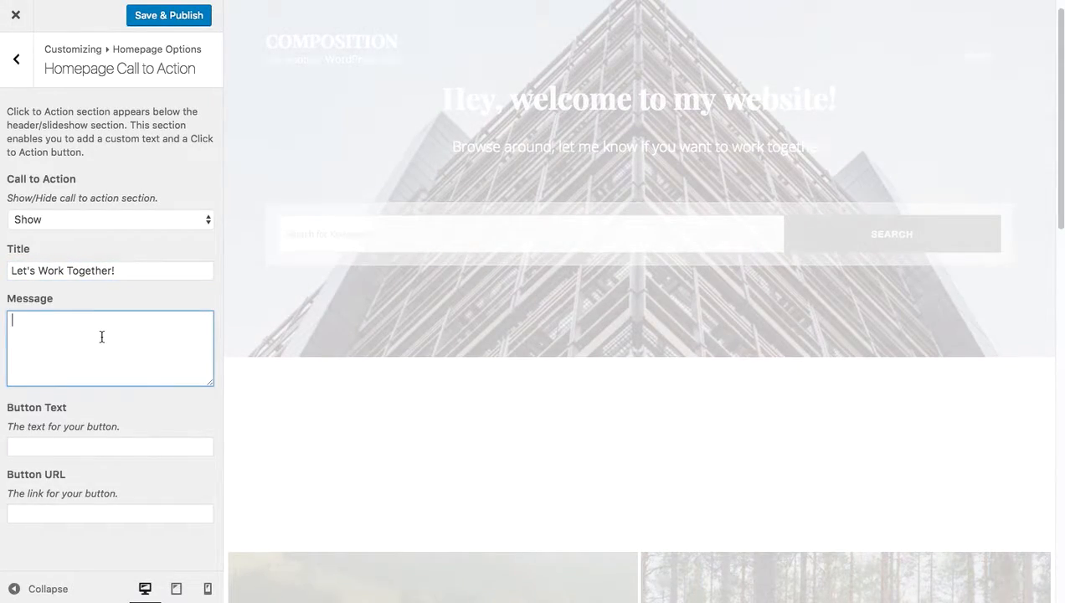
text(Click the)
text(tton )
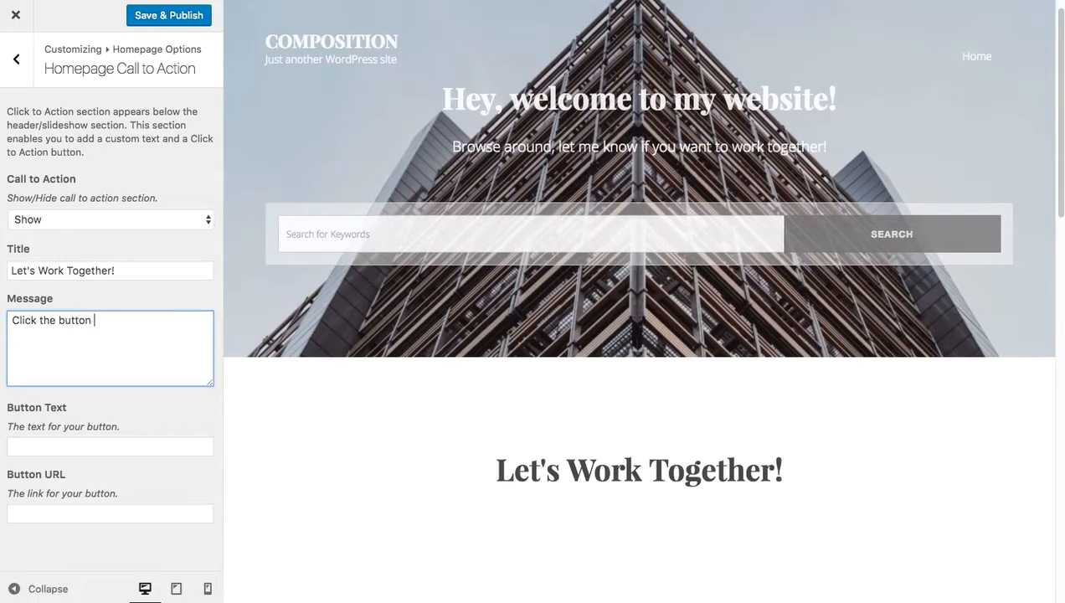
text(below and let's sat)
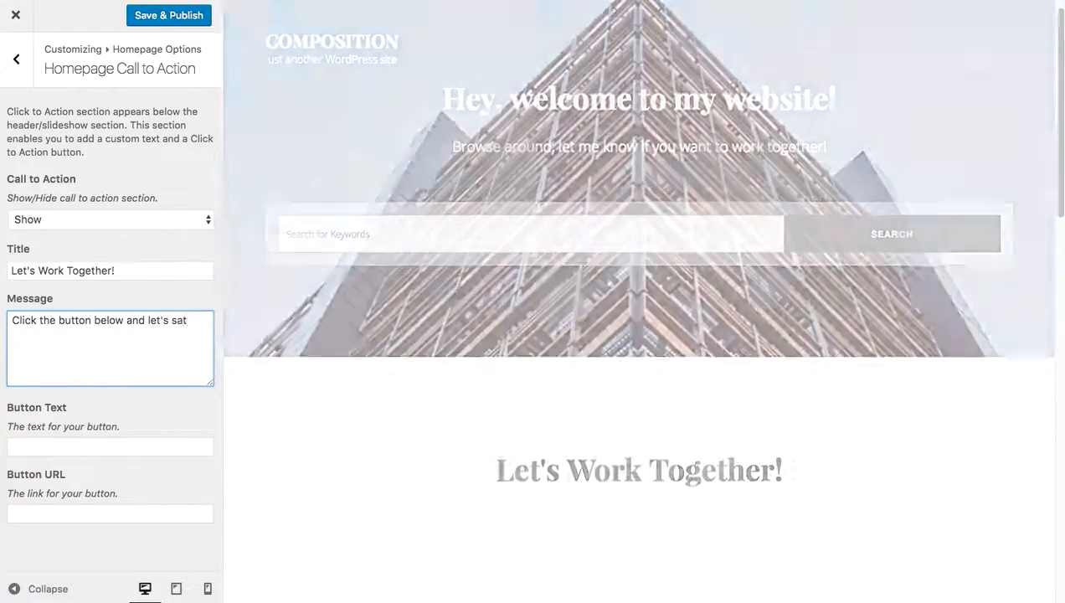
key(BackSpace)
key(BackSpace)
text(tart a proje)
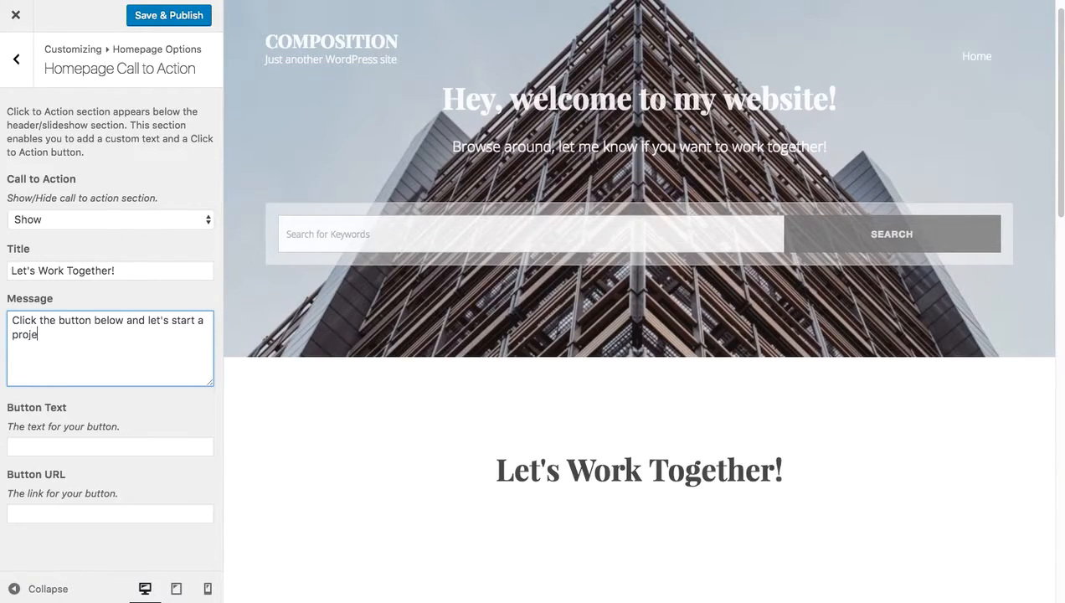
text(ct together!)
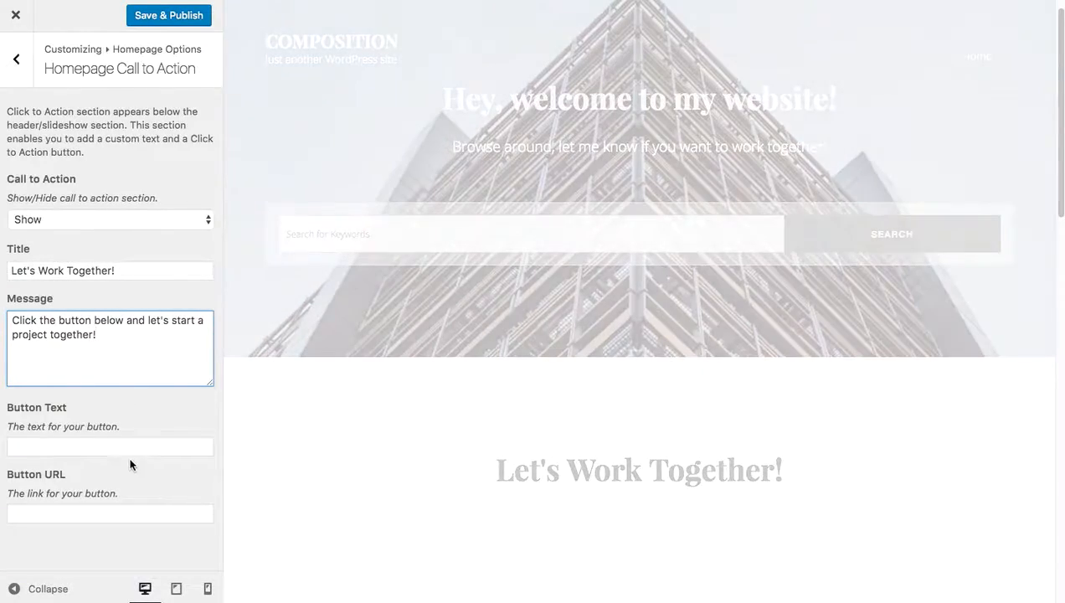
click(130, 447)
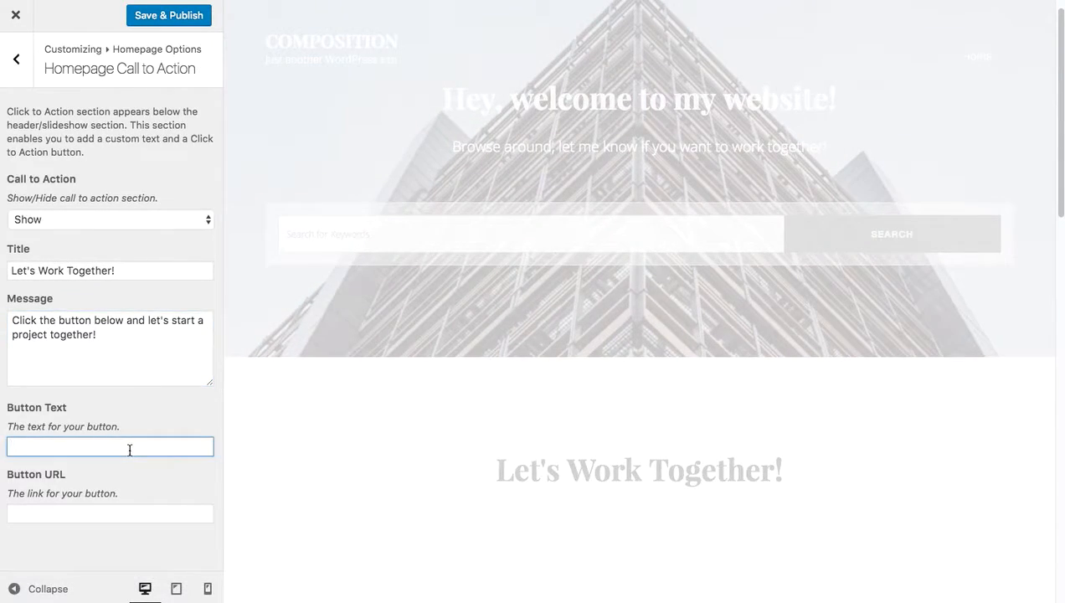
text(Get Staret)
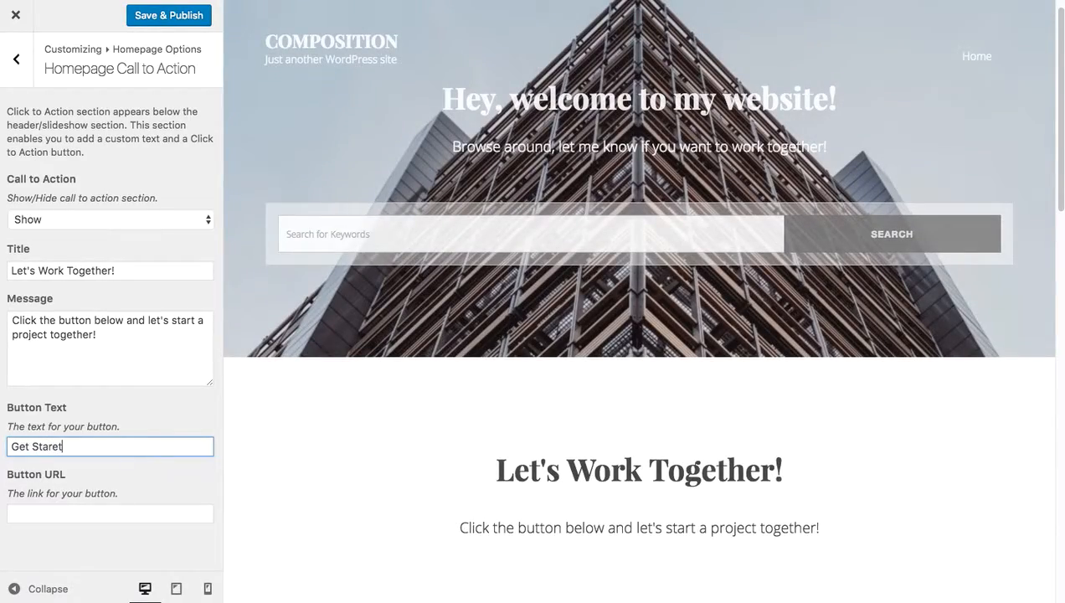
key(BackSpace)
key(BackSpace)
text(ted)
key(Tab)
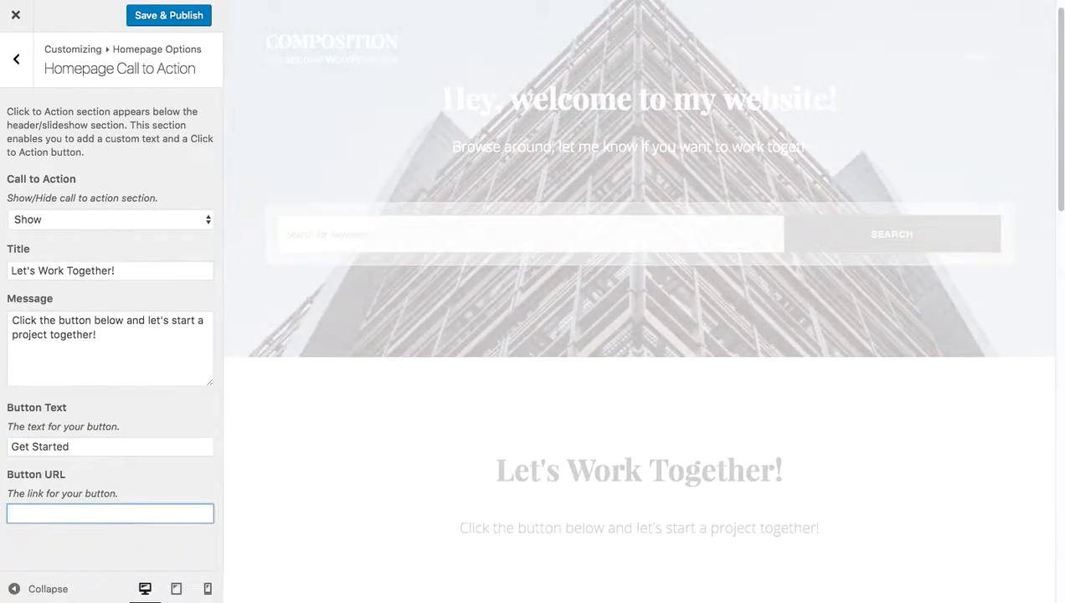
text(https://exa)
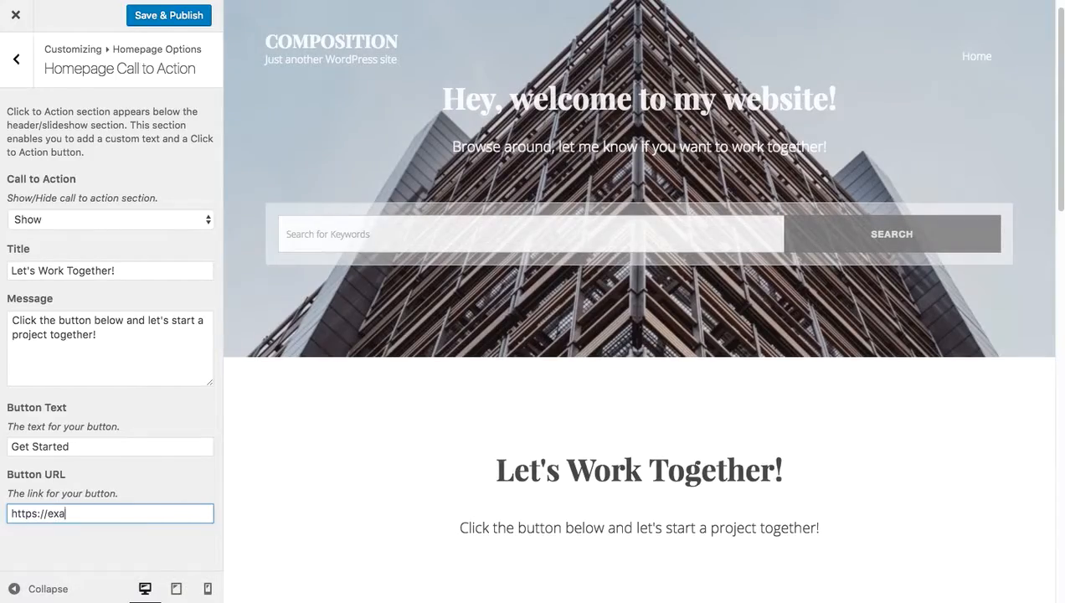
text(mple.com)
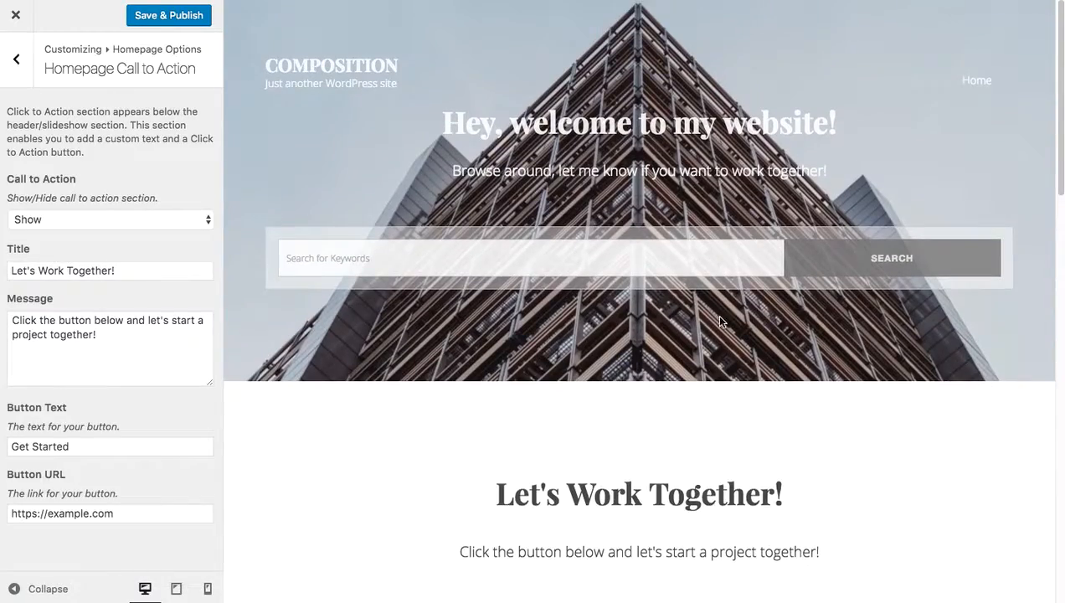
Open the Homepage Contact Info settings and publish the Customizer changes.
scroll(729, 327, down, 6)
scroll(737, 331, down, 5)
scroll(803, 394, up, 12)
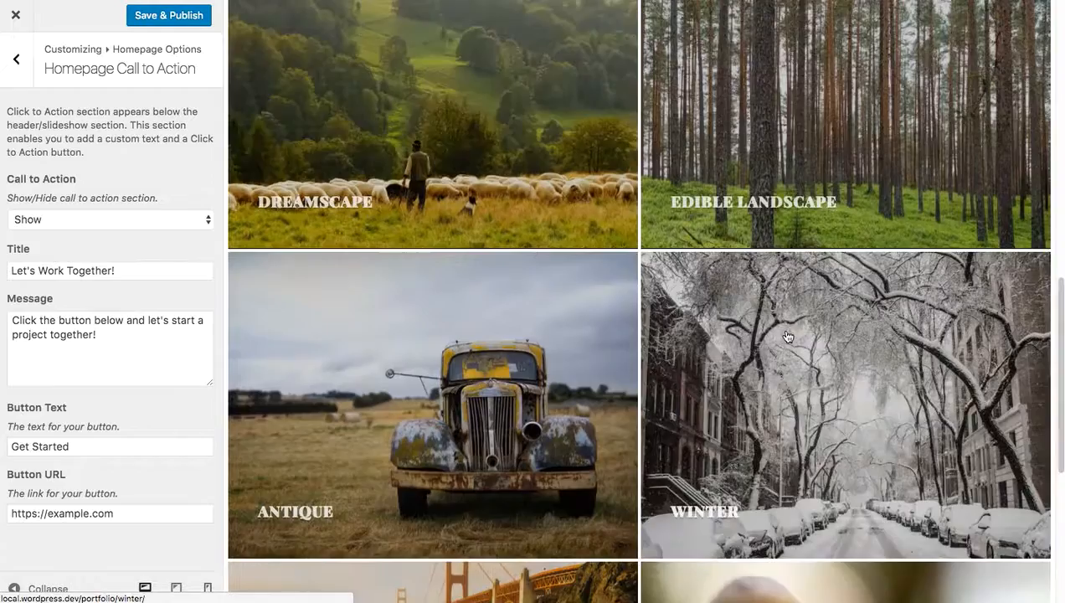
scroll(870, 463, down, 3)
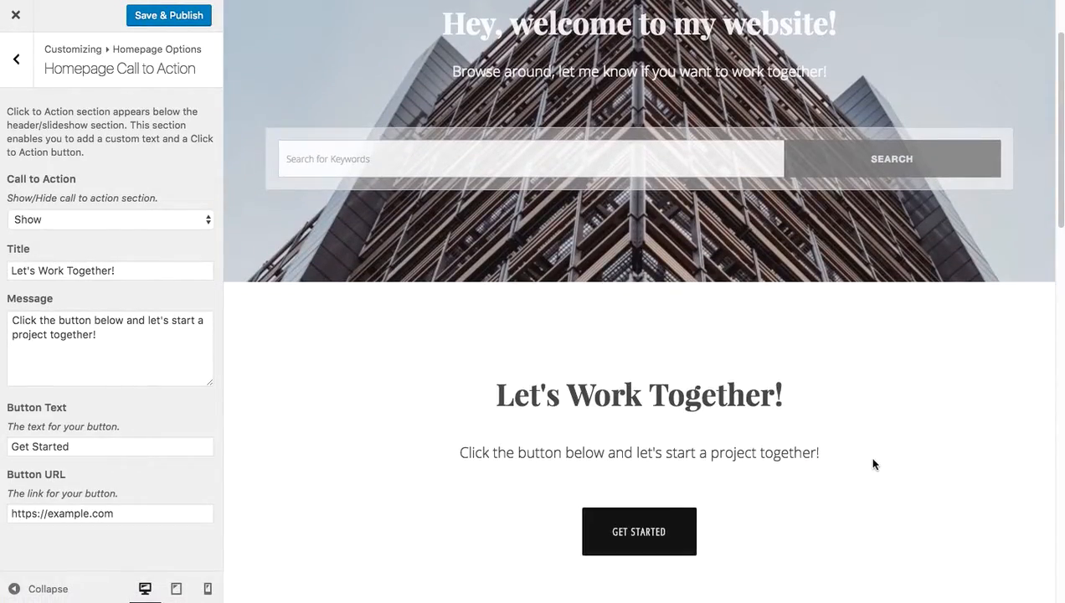
scroll(875, 463, up, 3)
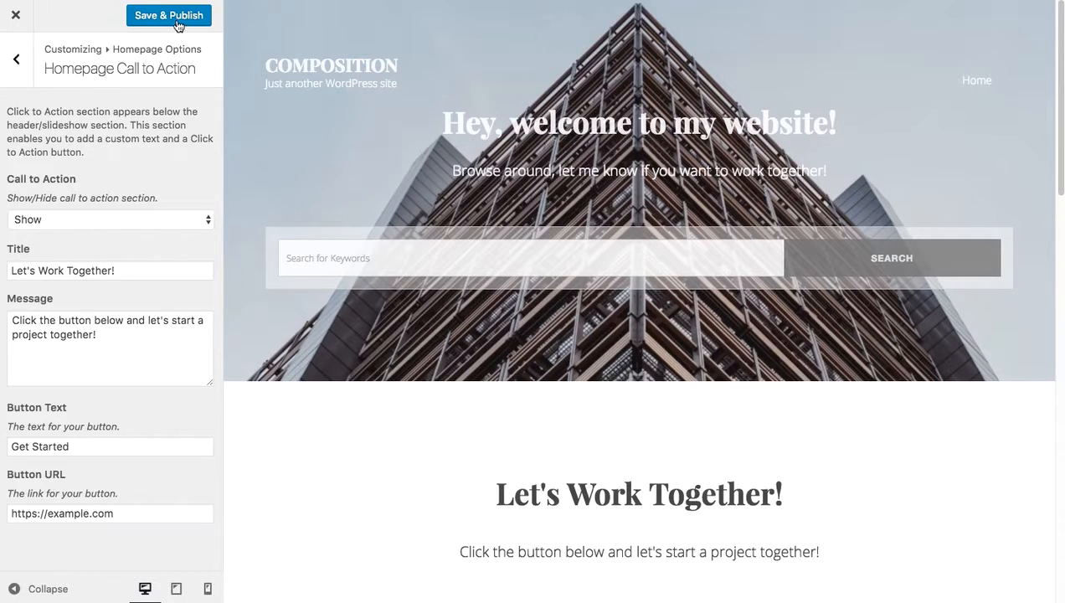
click(25, 72)
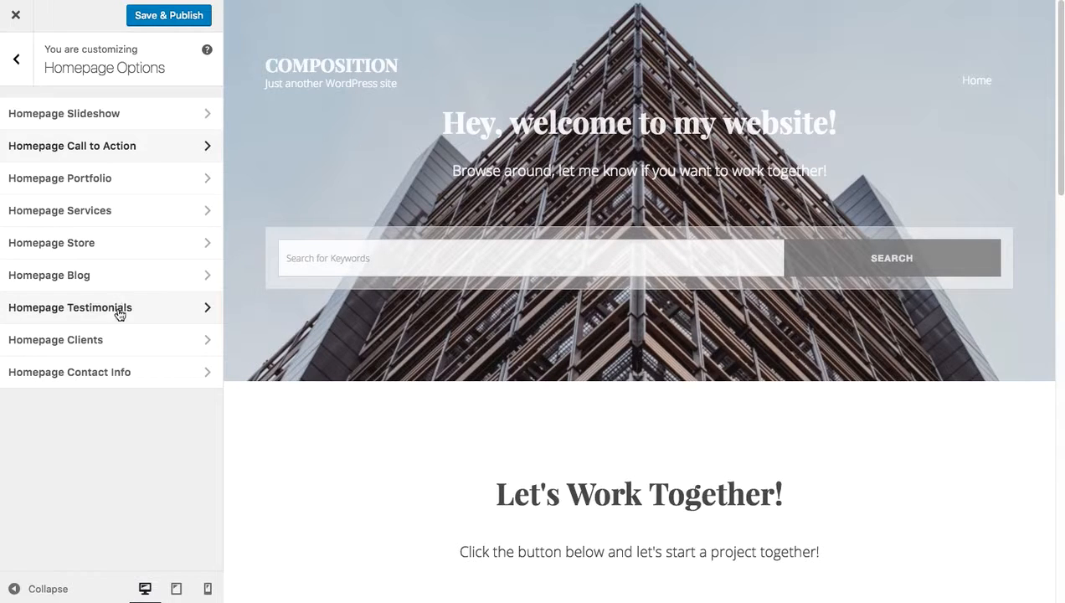
click(119, 371)
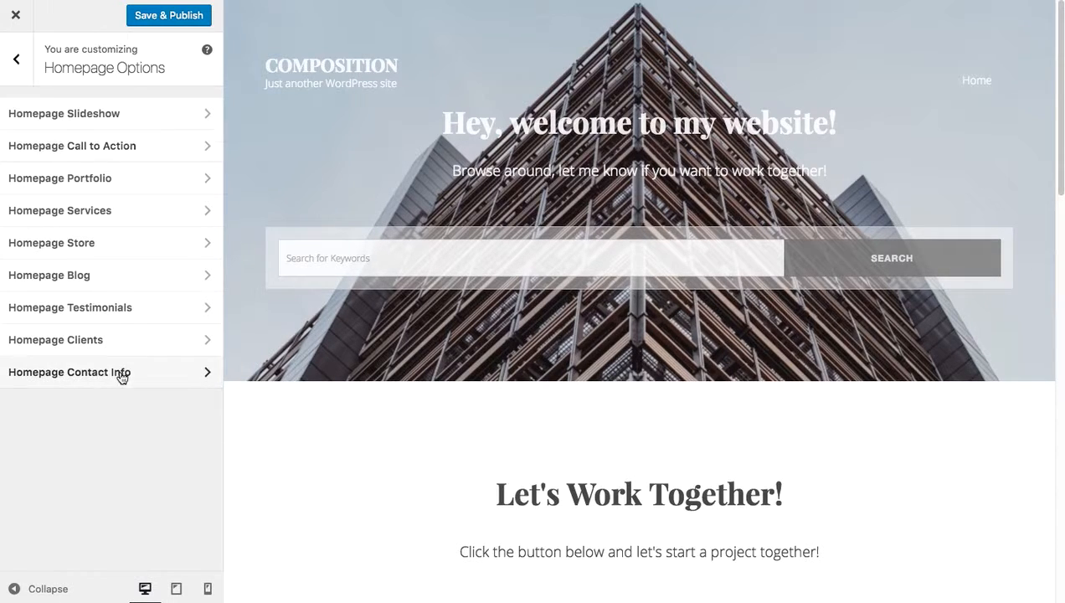
click(150, 22)
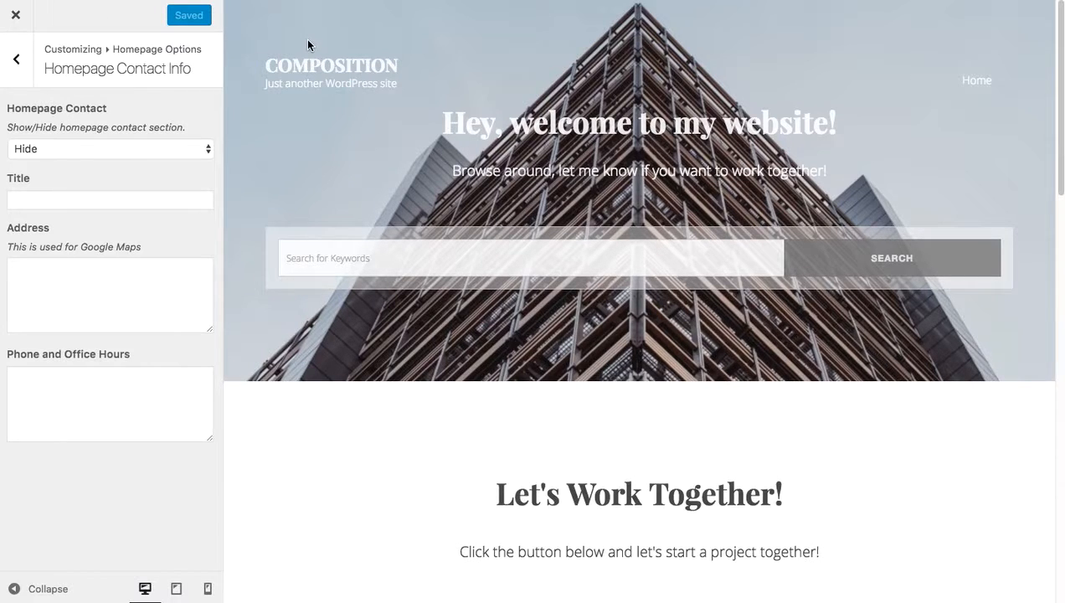